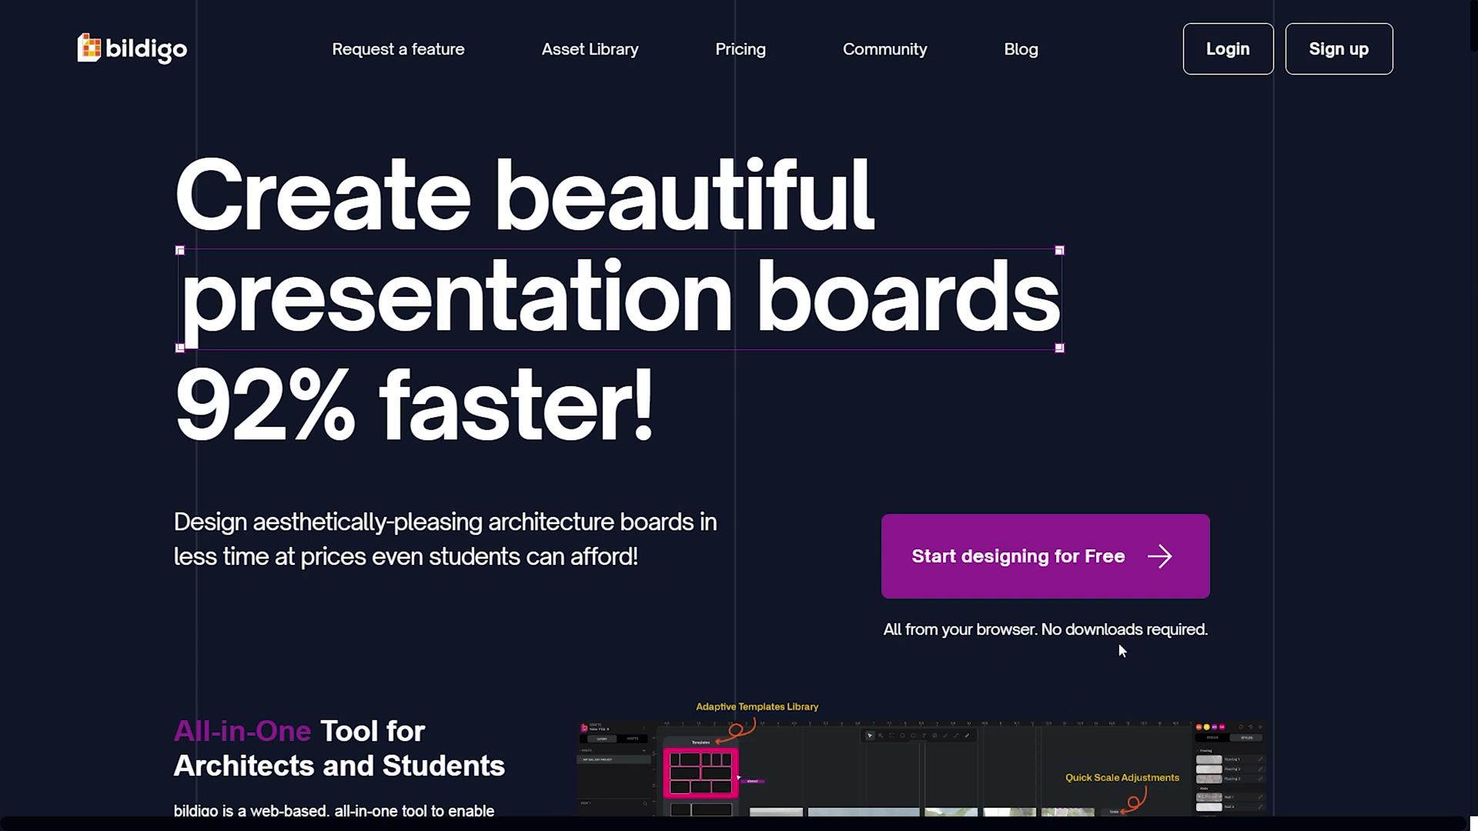
- Examine the Bildigo home page's feature overview, workflow section and monthly subscription plans
{"action": "scroll", "coordinate": [1397, 226], "scroll_direction": "down", "scroll_amount": 6}
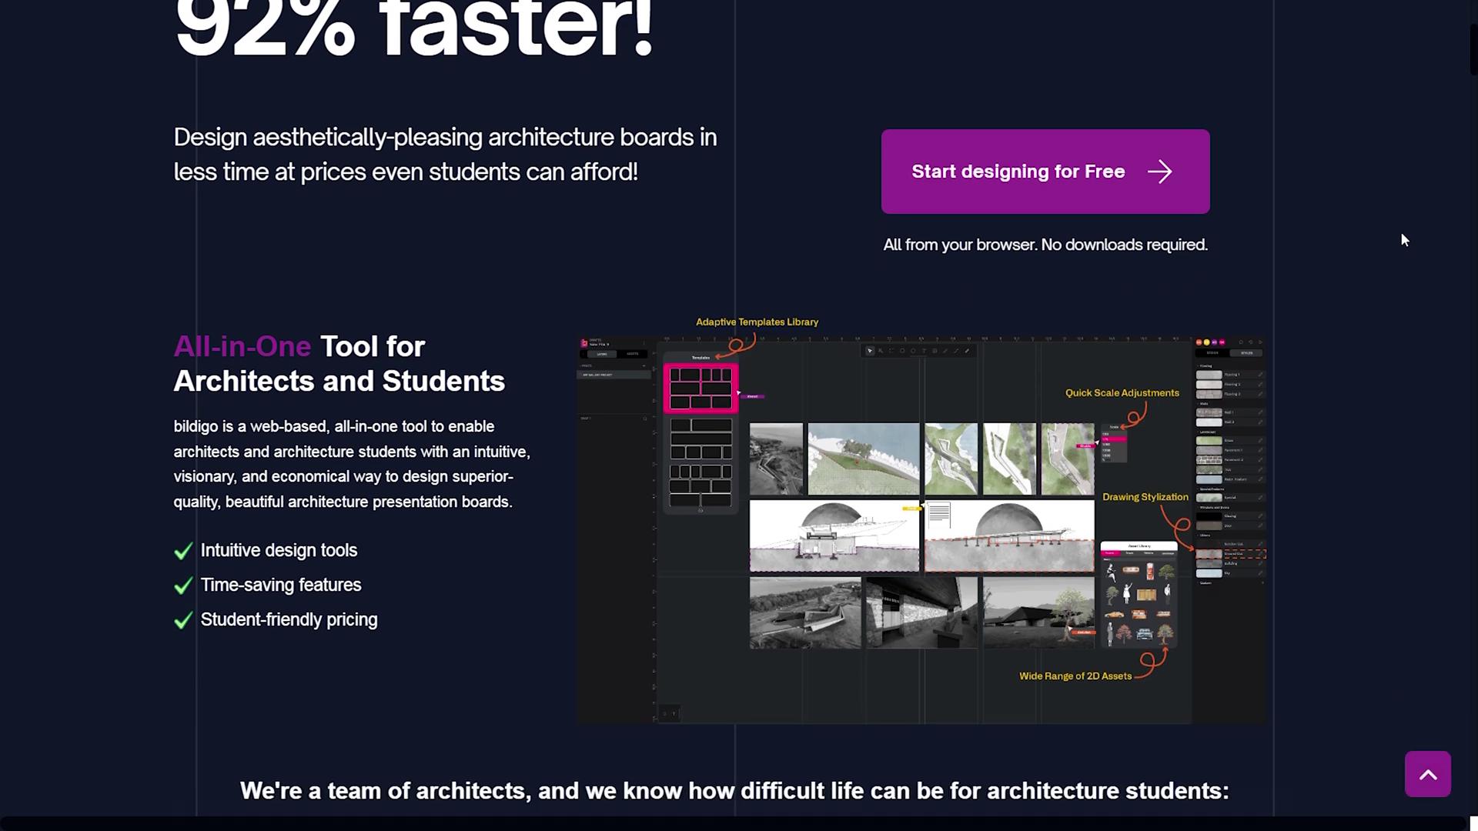
{"action": "scroll", "coordinate": [1404, 245], "scroll_direction": "down", "scroll_amount": 1}
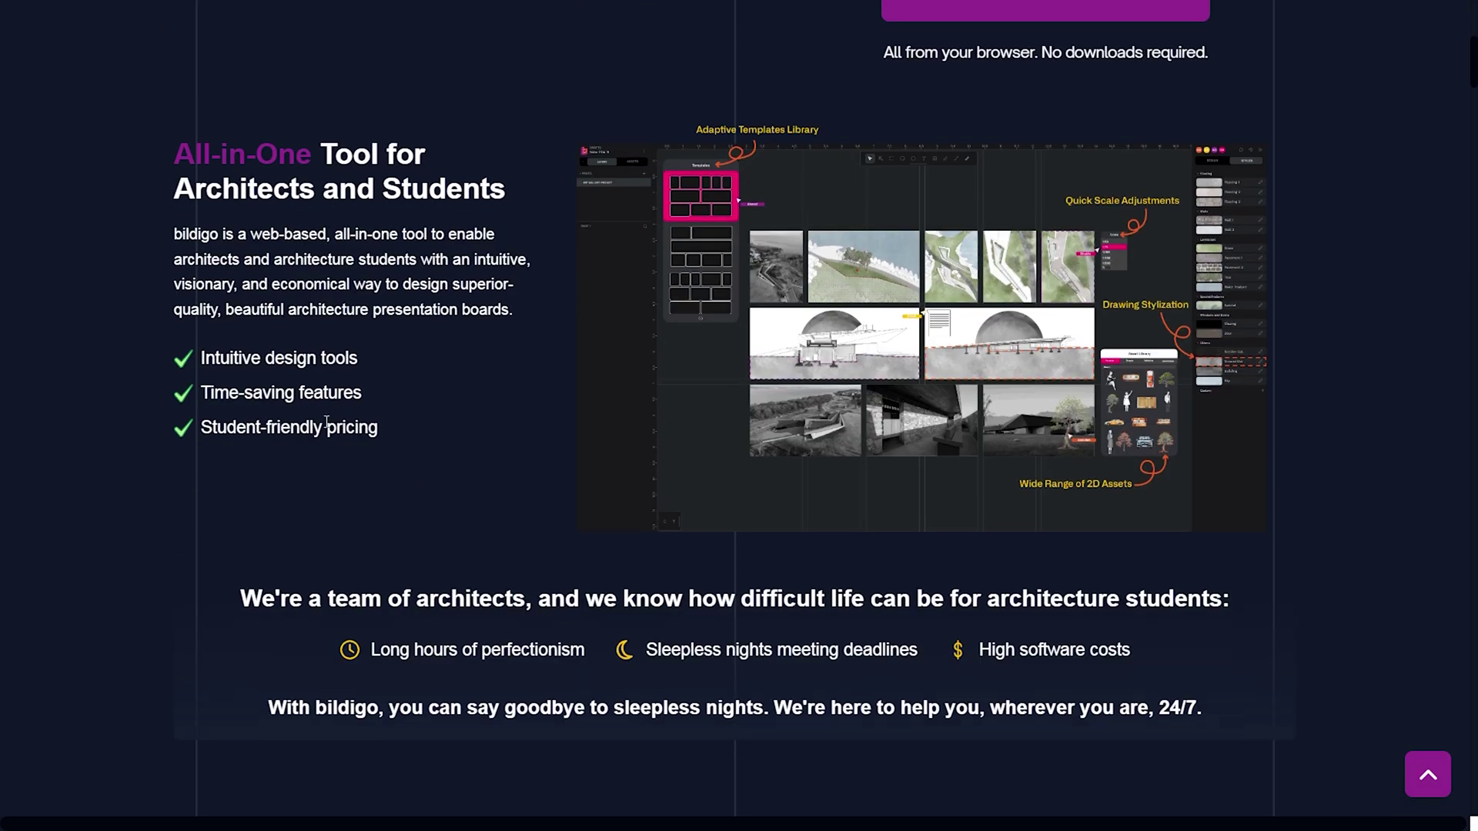
{"action": "scroll", "coordinate": [807, 534], "scroll_direction": "down", "scroll_amount": 10}
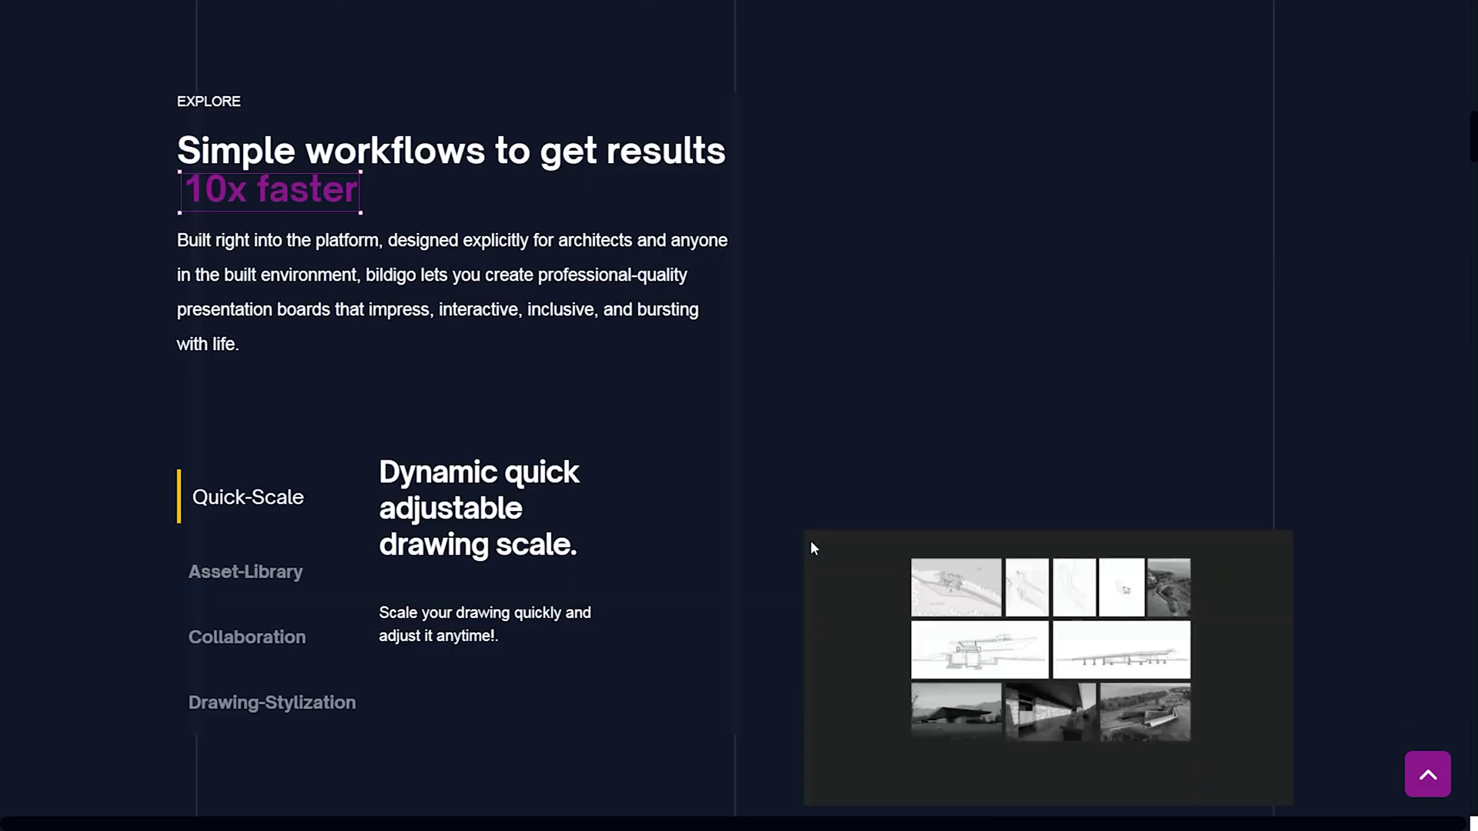
{"action": "scroll", "coordinate": [757, 539], "scroll_direction": "down", "scroll_amount": 1}
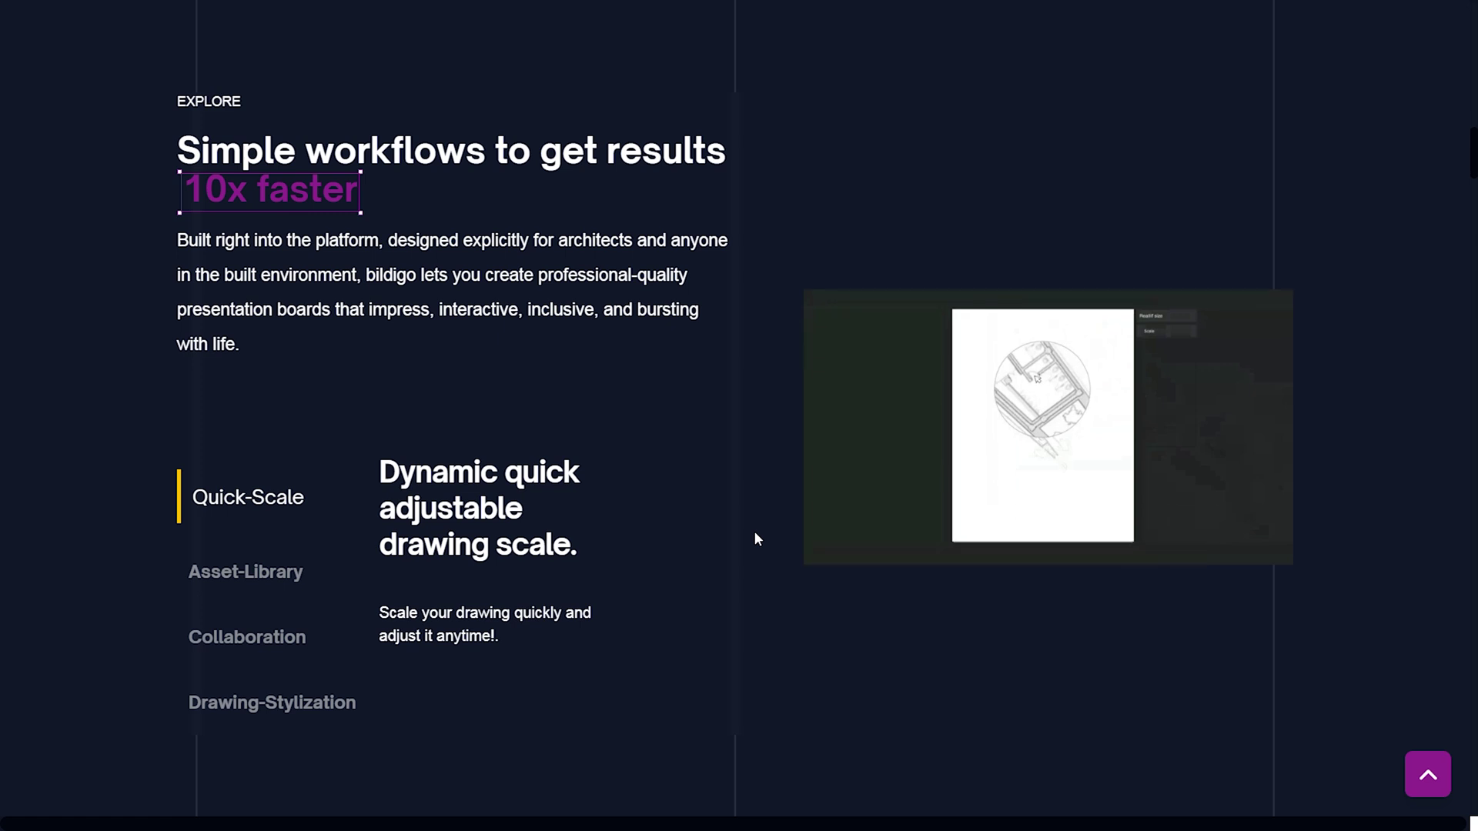
{"action": "scroll", "coordinate": [924, 543], "scroll_direction": "down", "scroll_amount": 10}
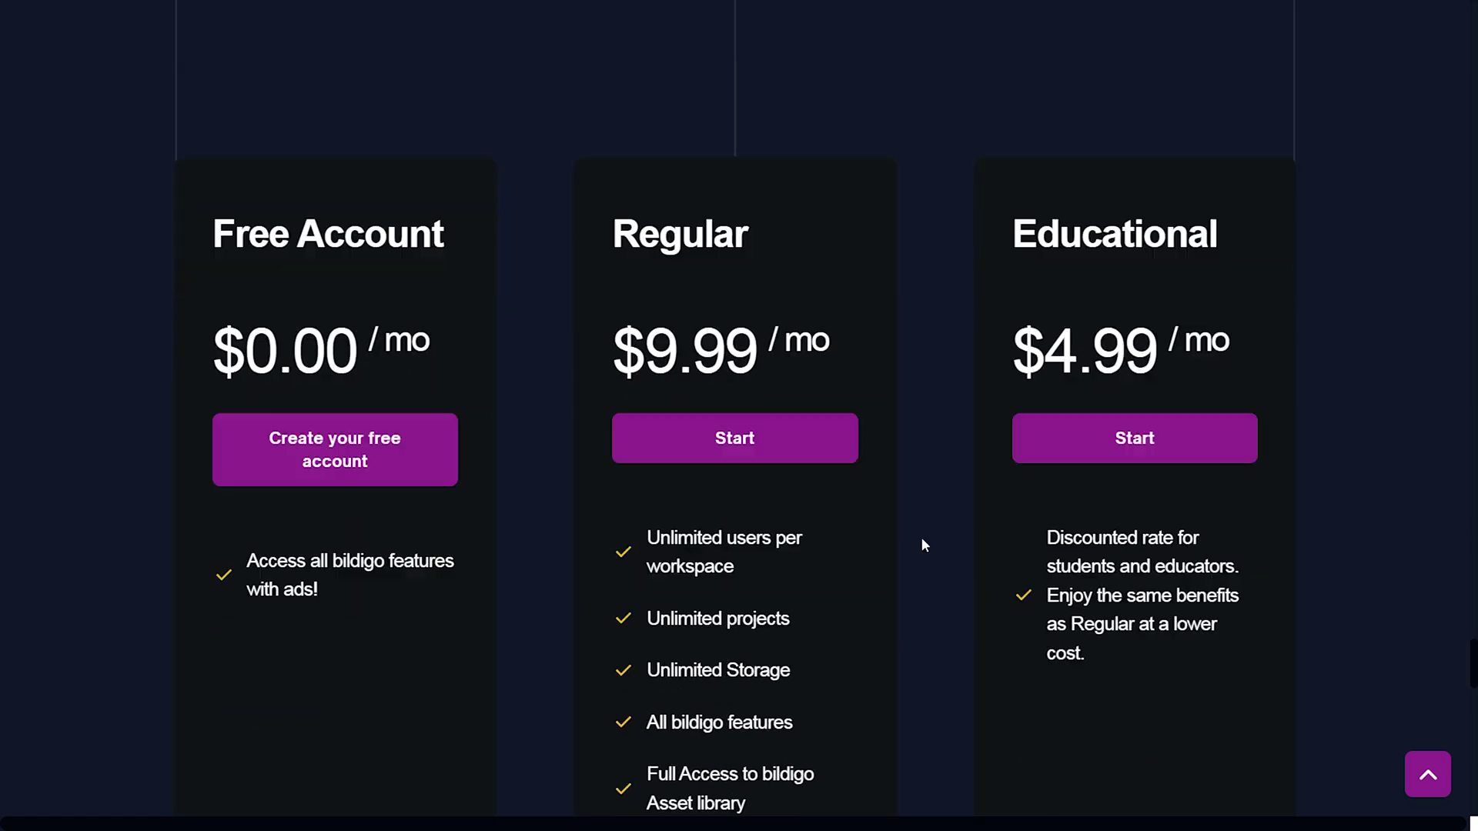
{"action": "scroll", "coordinate": [927, 539], "scroll_direction": "up", "scroll_amount": 1}
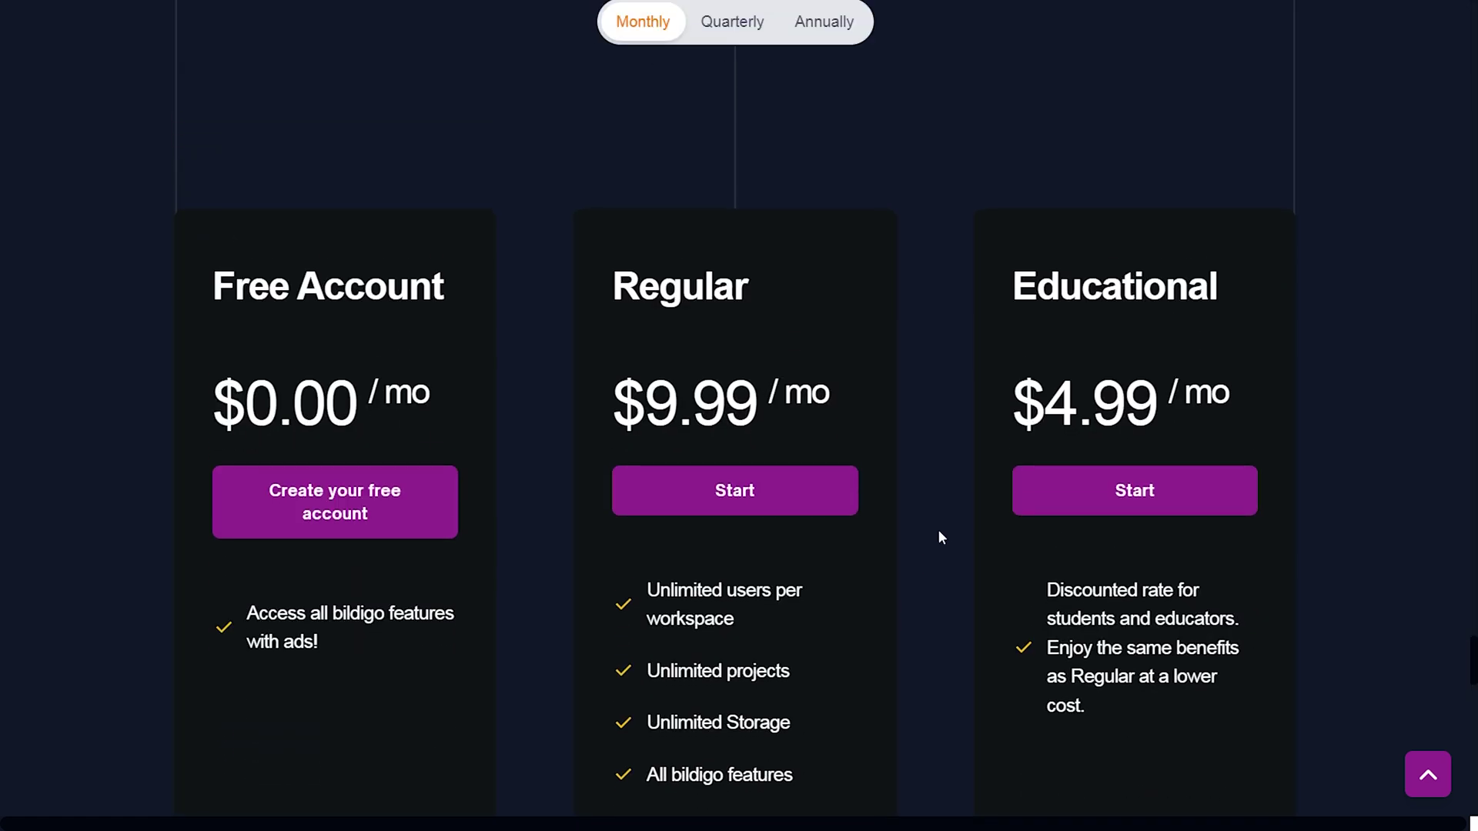
{"action": "scroll", "coordinate": [937, 536], "scroll_direction": "down", "scroll_amount": 1}
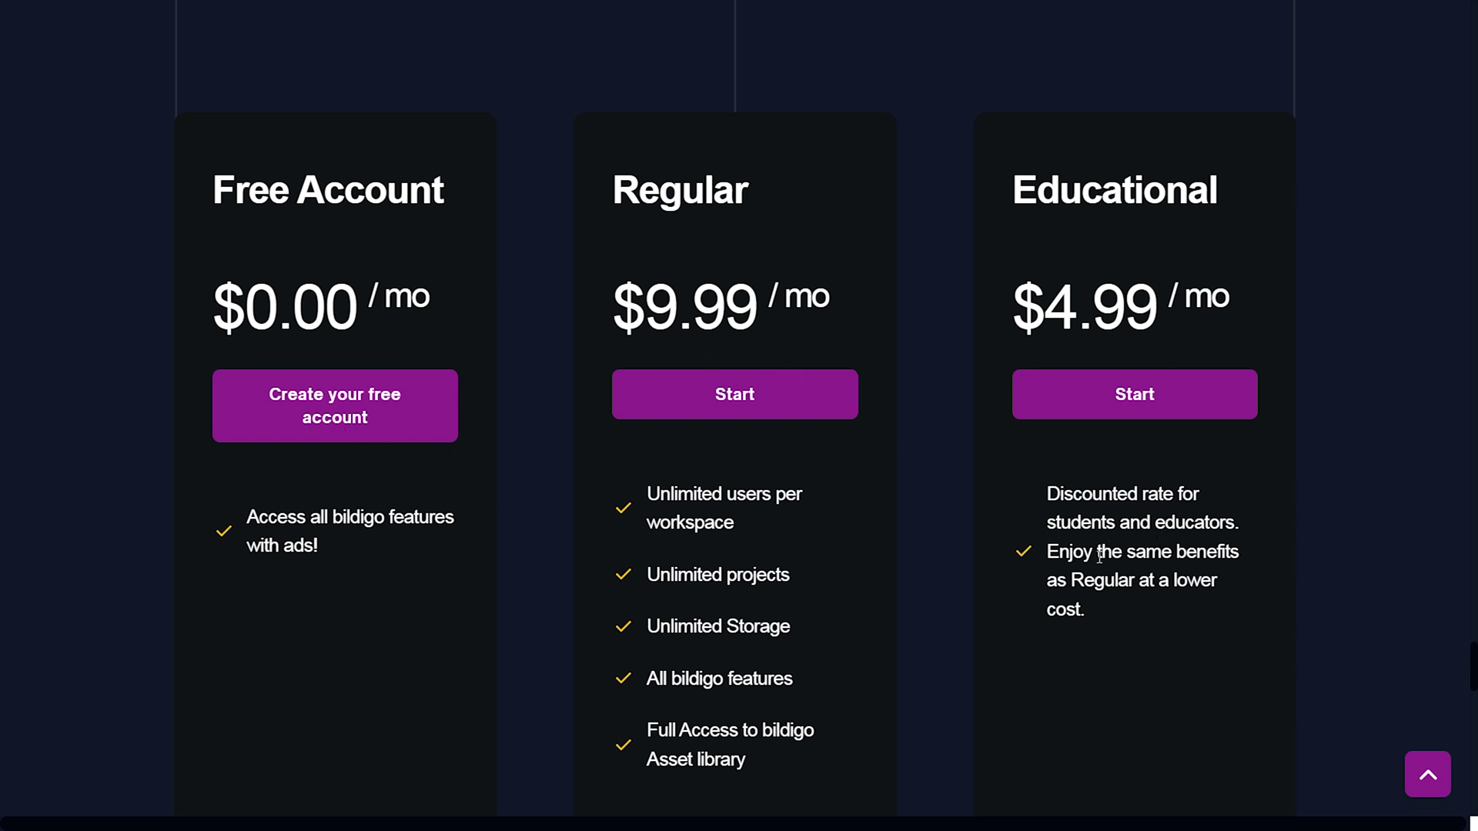
{"action": "scroll", "coordinate": [1156, 605], "scroll_direction": "down", "scroll_amount": 15}
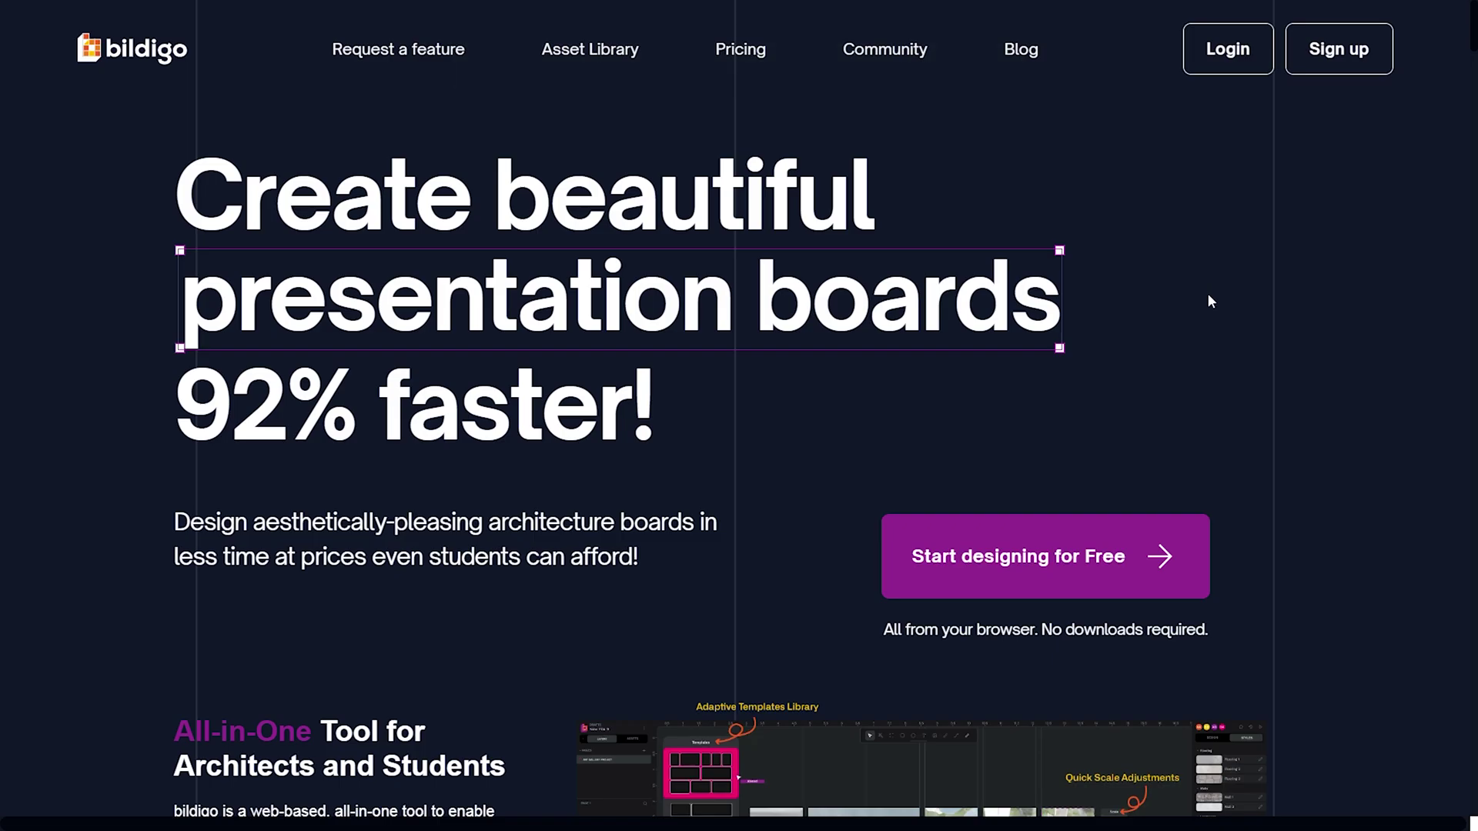
- Enter the Bildigo workspace through the home page's sign-up and open the draft New File 1
{"action": "left_click", "coordinate": [1364, 60]}
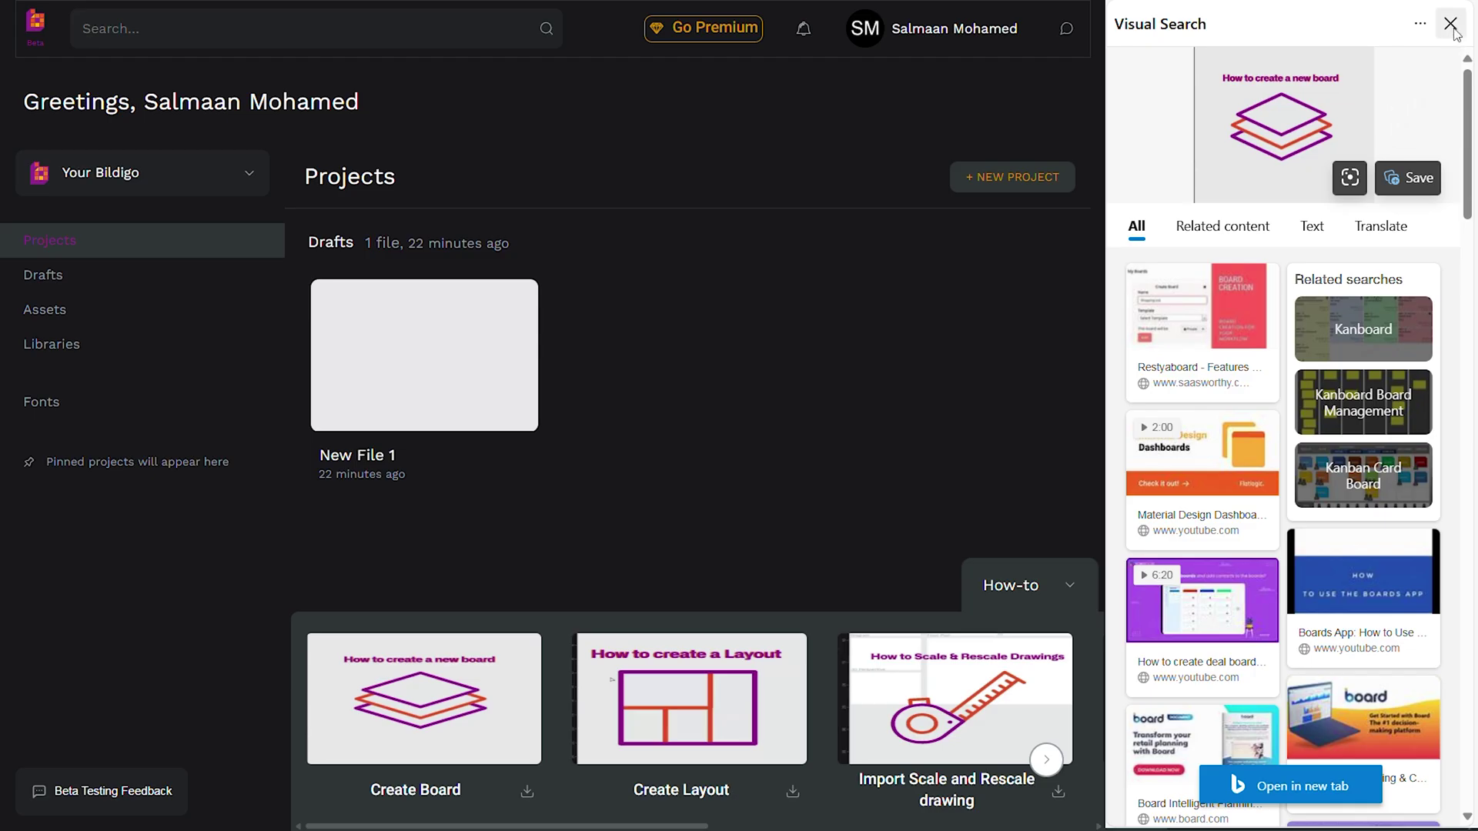
{"action": "left_click", "coordinate": [1454, 17]}
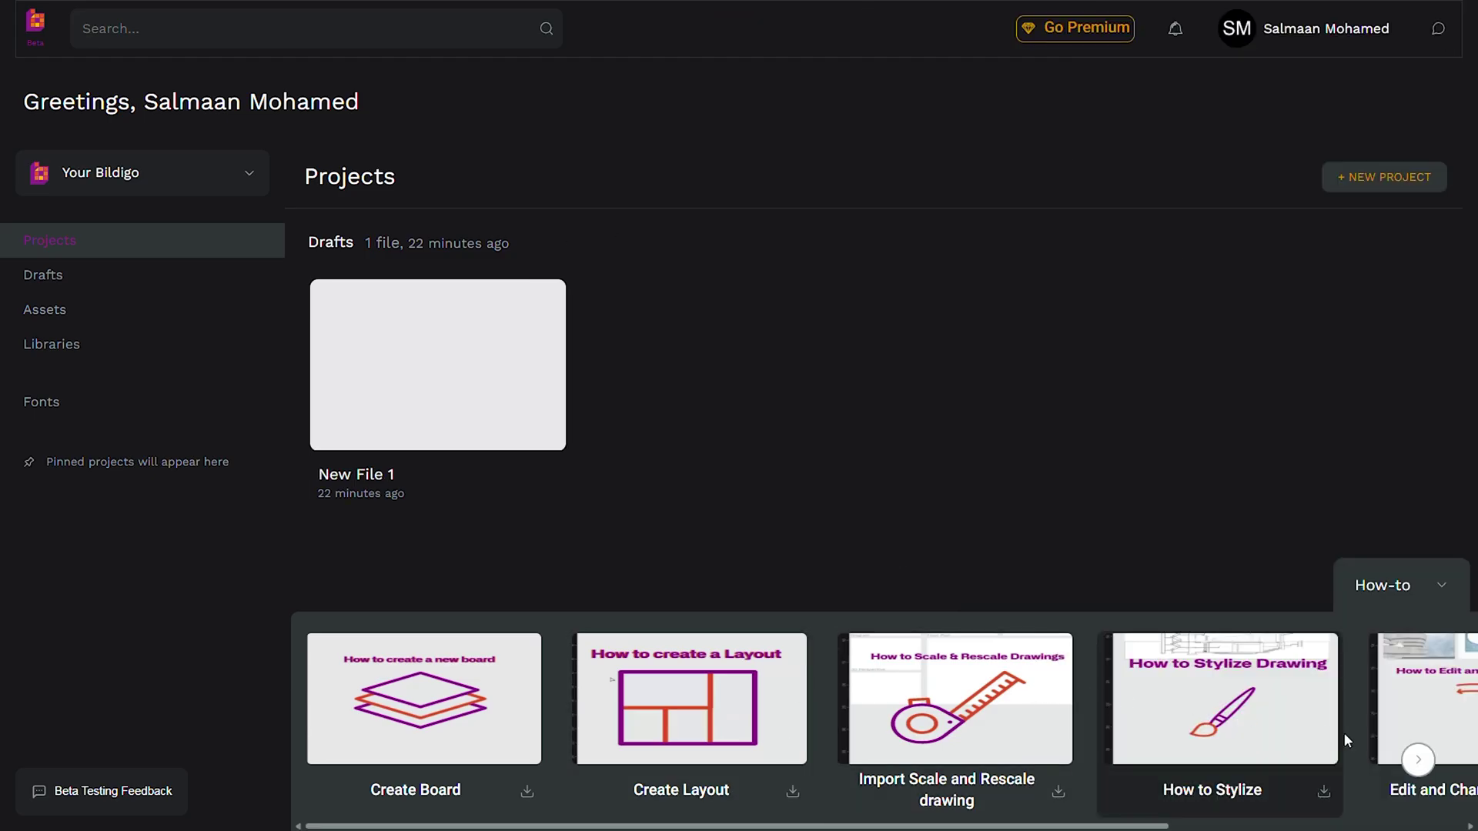
{"action": "left_click_drag", "start_coordinate": [1120, 826], "coordinate": [1156, 828]}
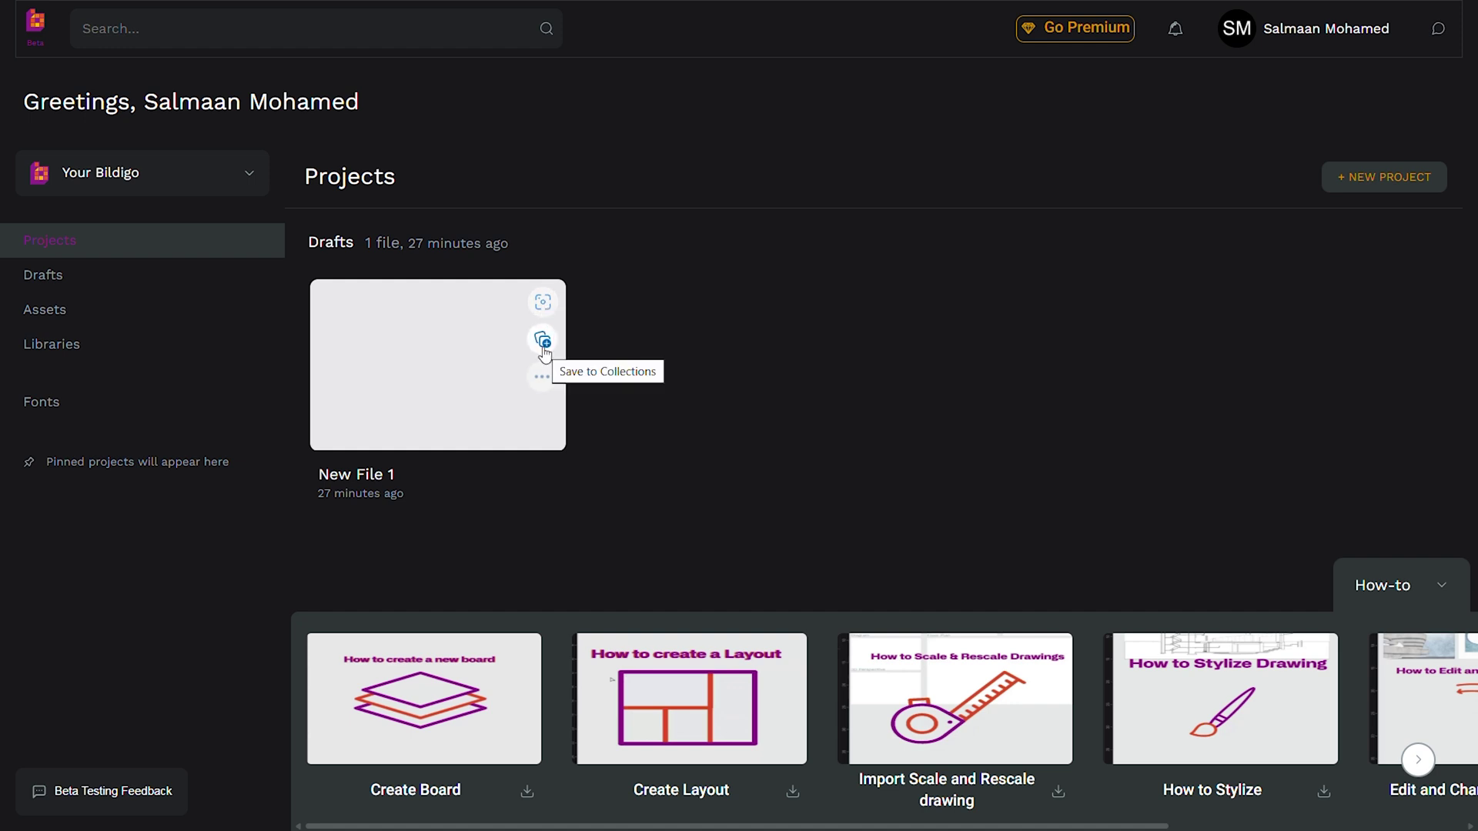
{"action": "left_click", "coordinate": [395, 370]}
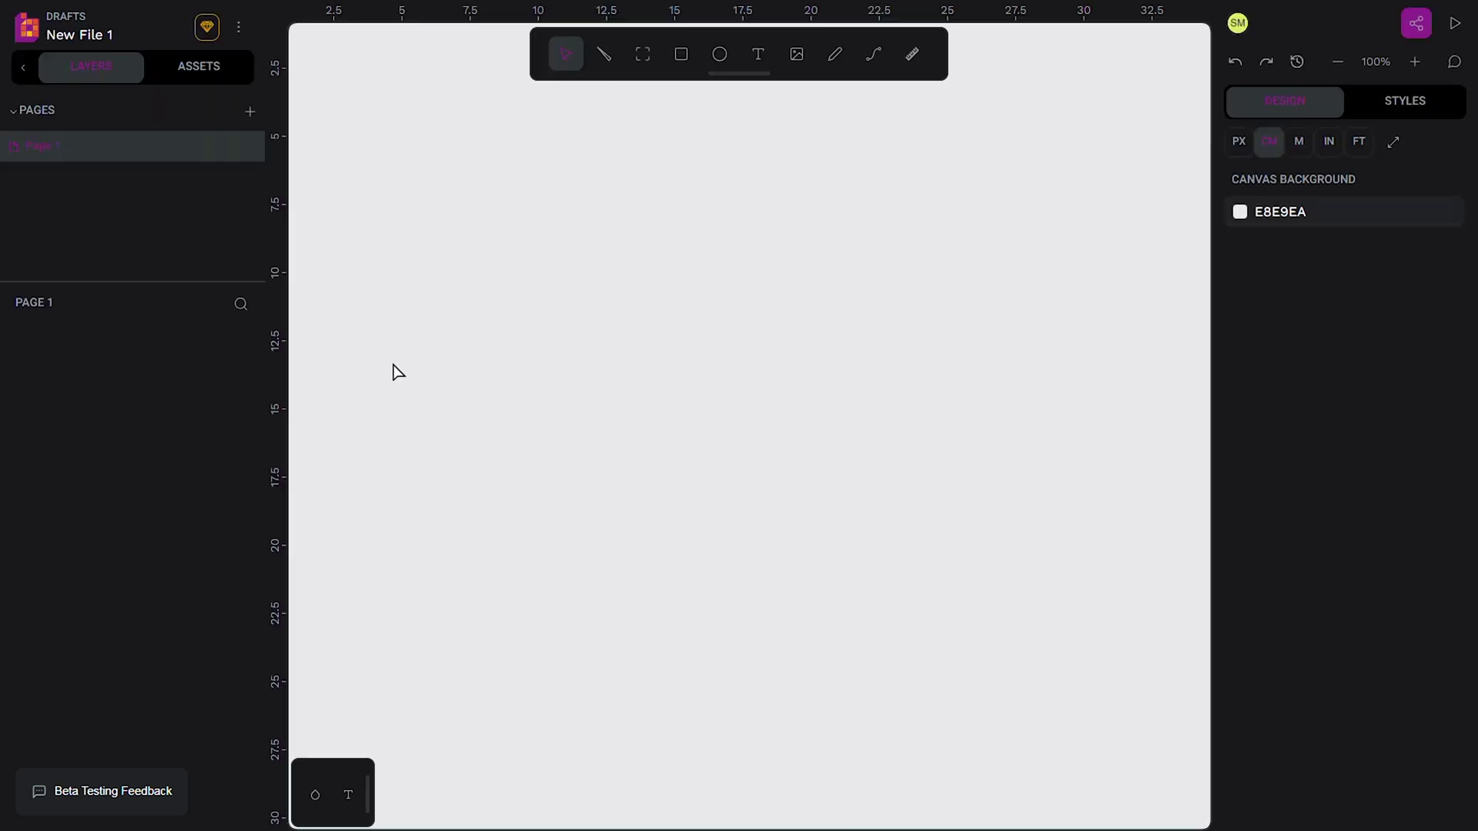
{"action": "scroll", "coordinate": [693, 524], "scroll_direction": "down", "scroll_amount": 5}
{"action": "left_click_drag", "start_coordinate": [836, 363], "coordinate": [474, 634]}
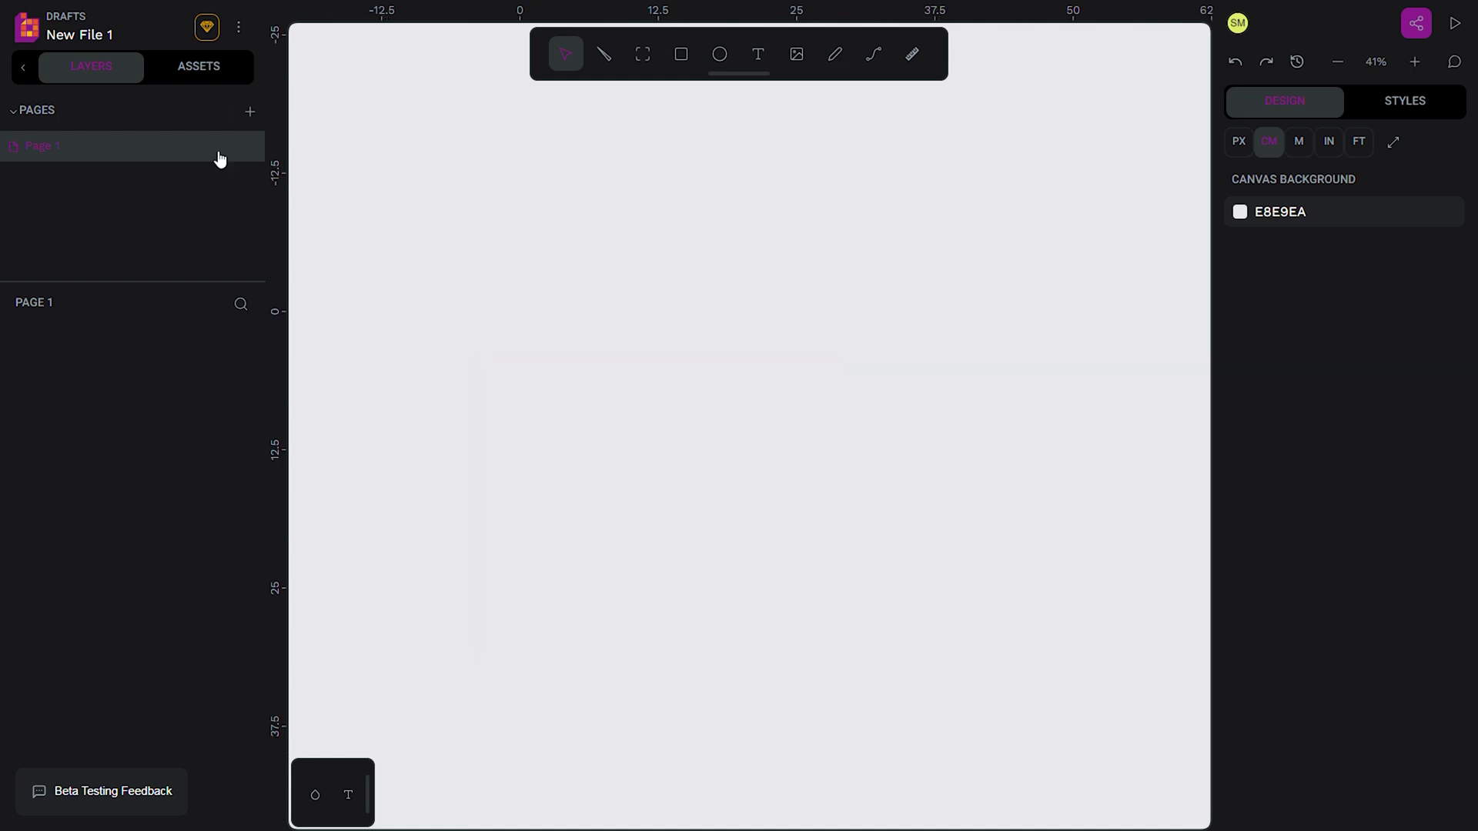
{"action": "left_click", "coordinate": [249, 112]}
{"action": "left_click", "coordinate": [228, 178]}
{"action": "left_click", "coordinate": [206, 67]}
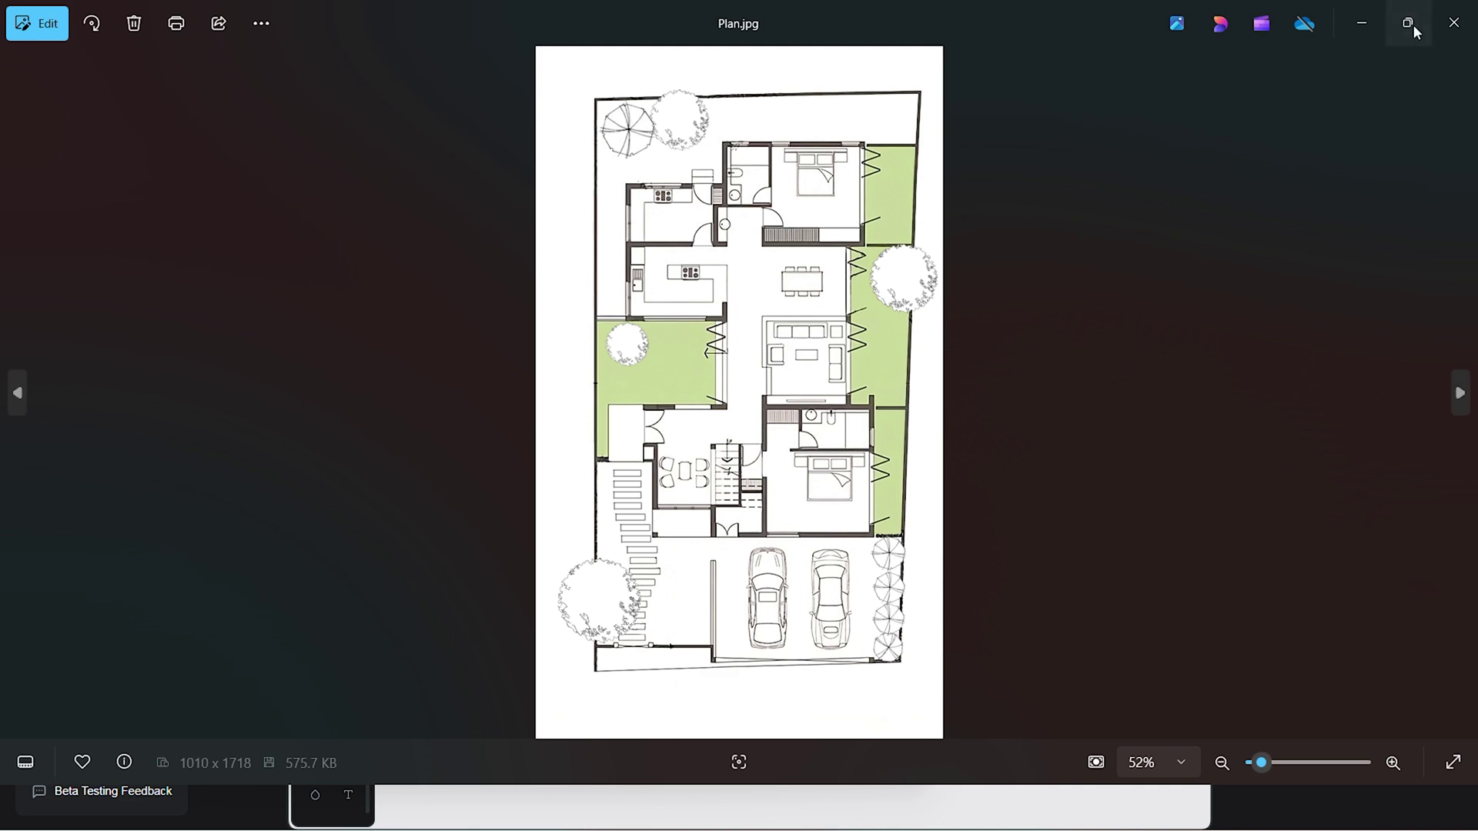
- Bring the floor plan image Plan.jpg onto the empty canvas of Page 1 and select it
{"action": "left_click", "coordinate": [1413, 25]}
{"action": "left_click", "coordinate": [1176, 164]}
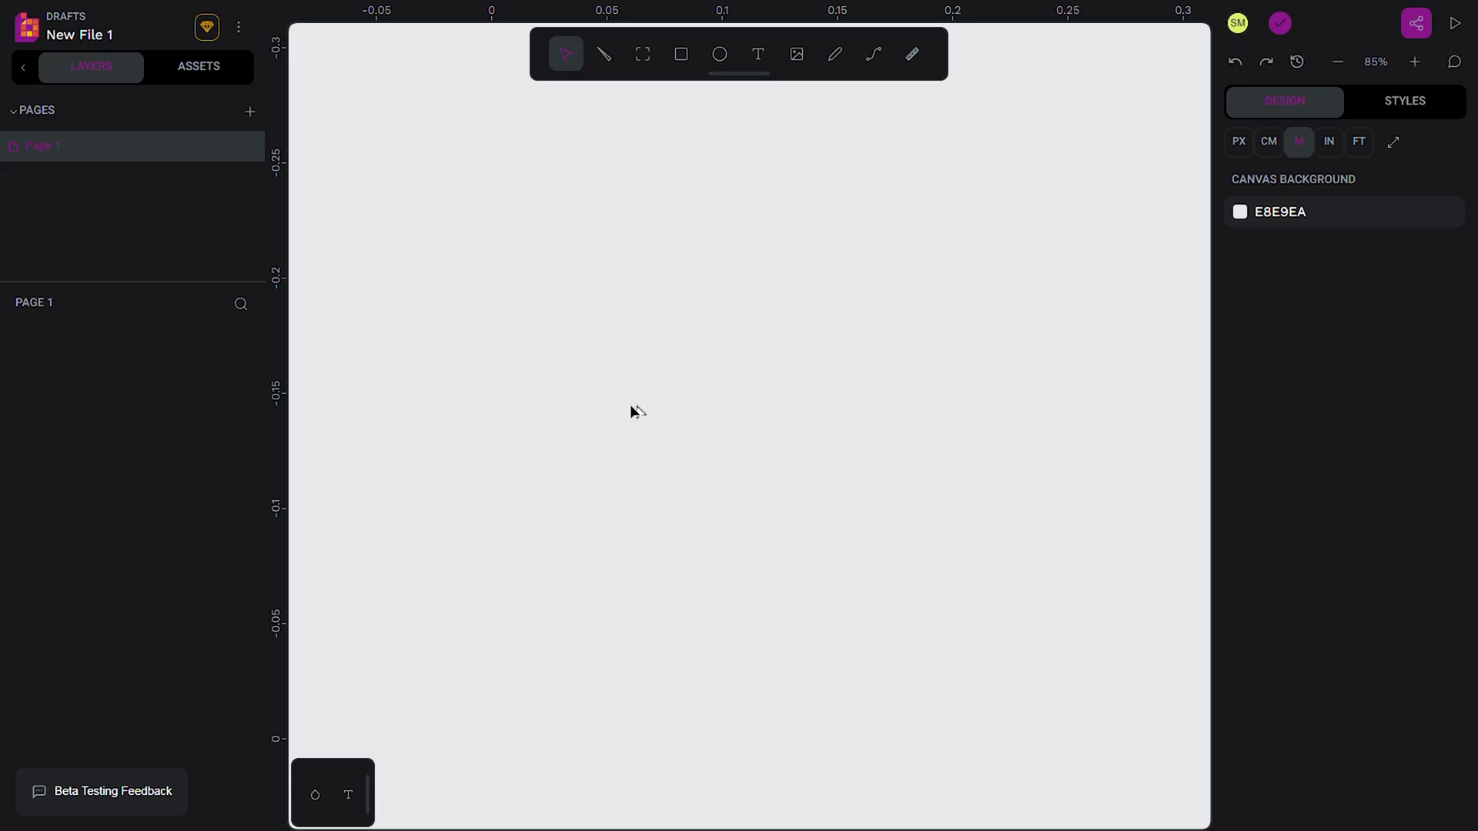
{"action": "key", "text": "alt+Tab"}
{"action": "left_click_drag", "start_coordinate": [498, 354], "coordinate": [999, 358]}
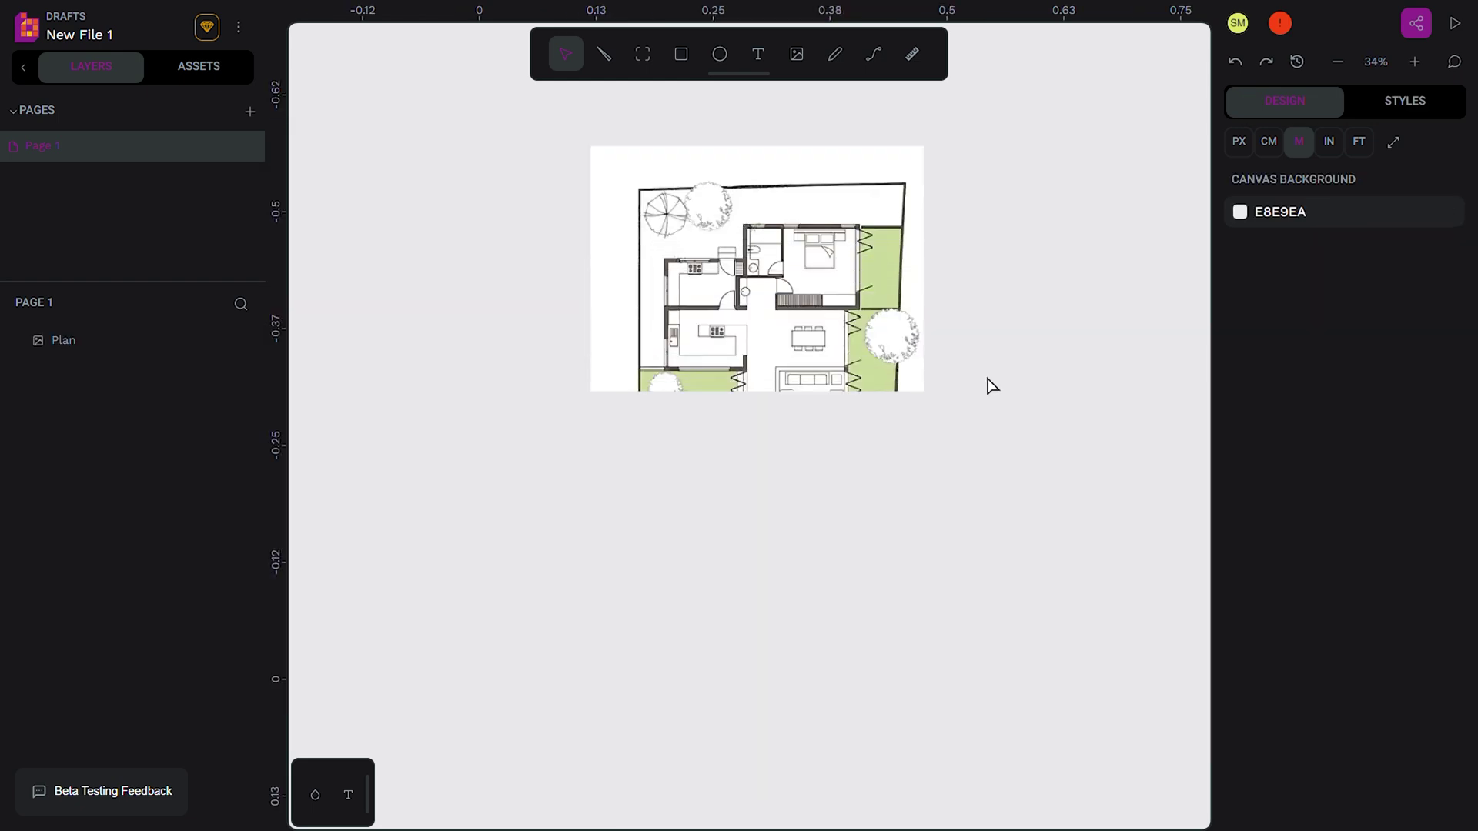
{"action": "left_click", "coordinate": [829, 528]}
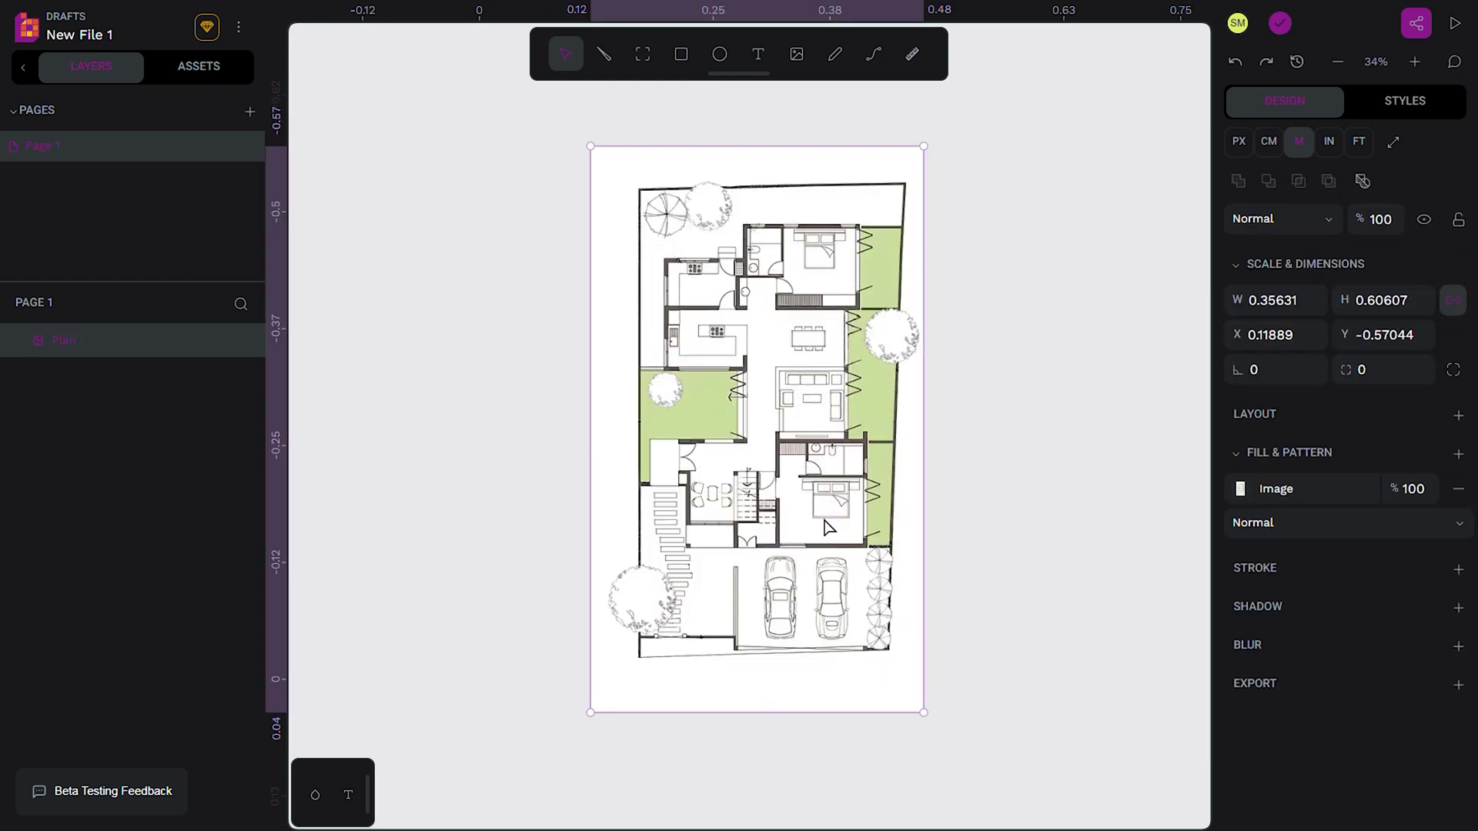
- Draw a ruler line about 0.088 m long along the centre of the first parked car, from rear to front
{"action": "left_click_drag", "start_coordinate": [992, 426], "coordinate": [785, 562]}
{"action": "left_click_drag", "start_coordinate": [981, 525], "coordinate": [830, 647]}
{"action": "scroll", "coordinate": [810, 662], "scroll_direction": "up", "scroll_amount": 5}
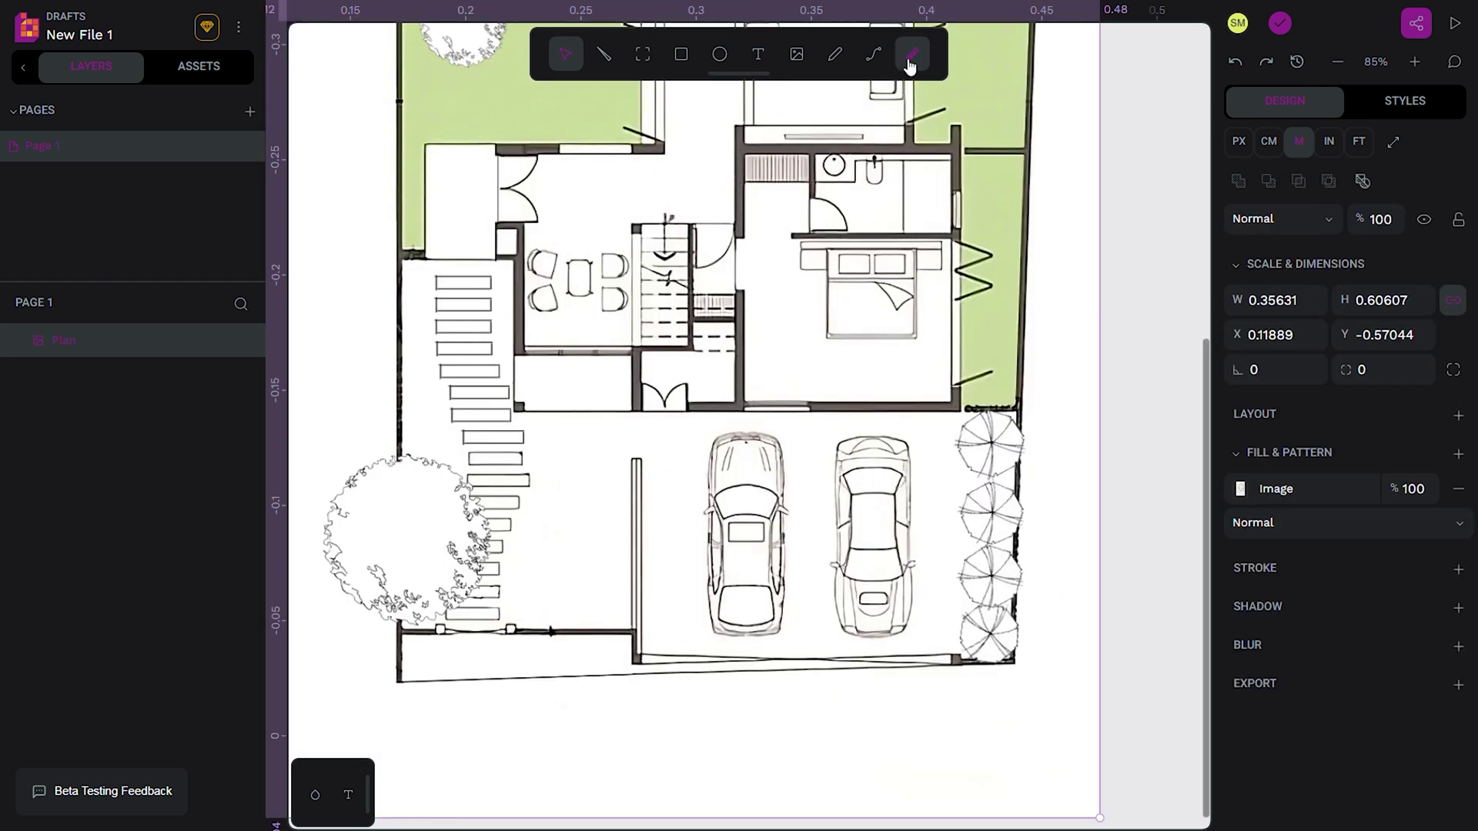
{"action": "left_click", "coordinate": [910, 67]}
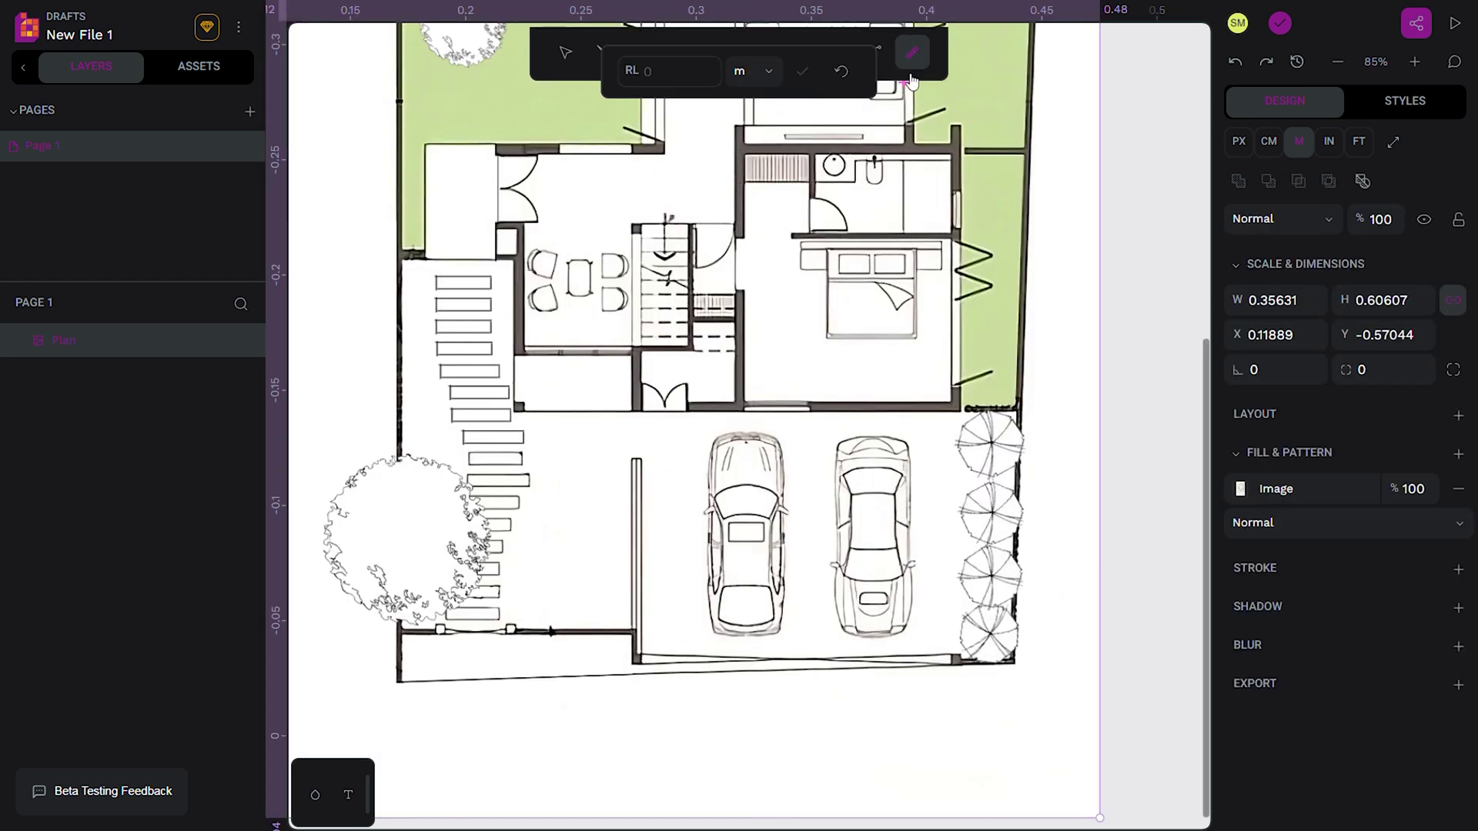
{"action": "left_click", "coordinate": [732, 631]}
{"action": "scroll", "coordinate": [745, 646], "scroll_direction": "down", "scroll_amount": 2}
{"action": "scroll", "coordinate": [750, 538], "scroll_direction": "down", "scroll_amount": 2}
{"action": "scroll", "coordinate": [743, 531], "scroll_direction": "up", "scroll_amount": 7}
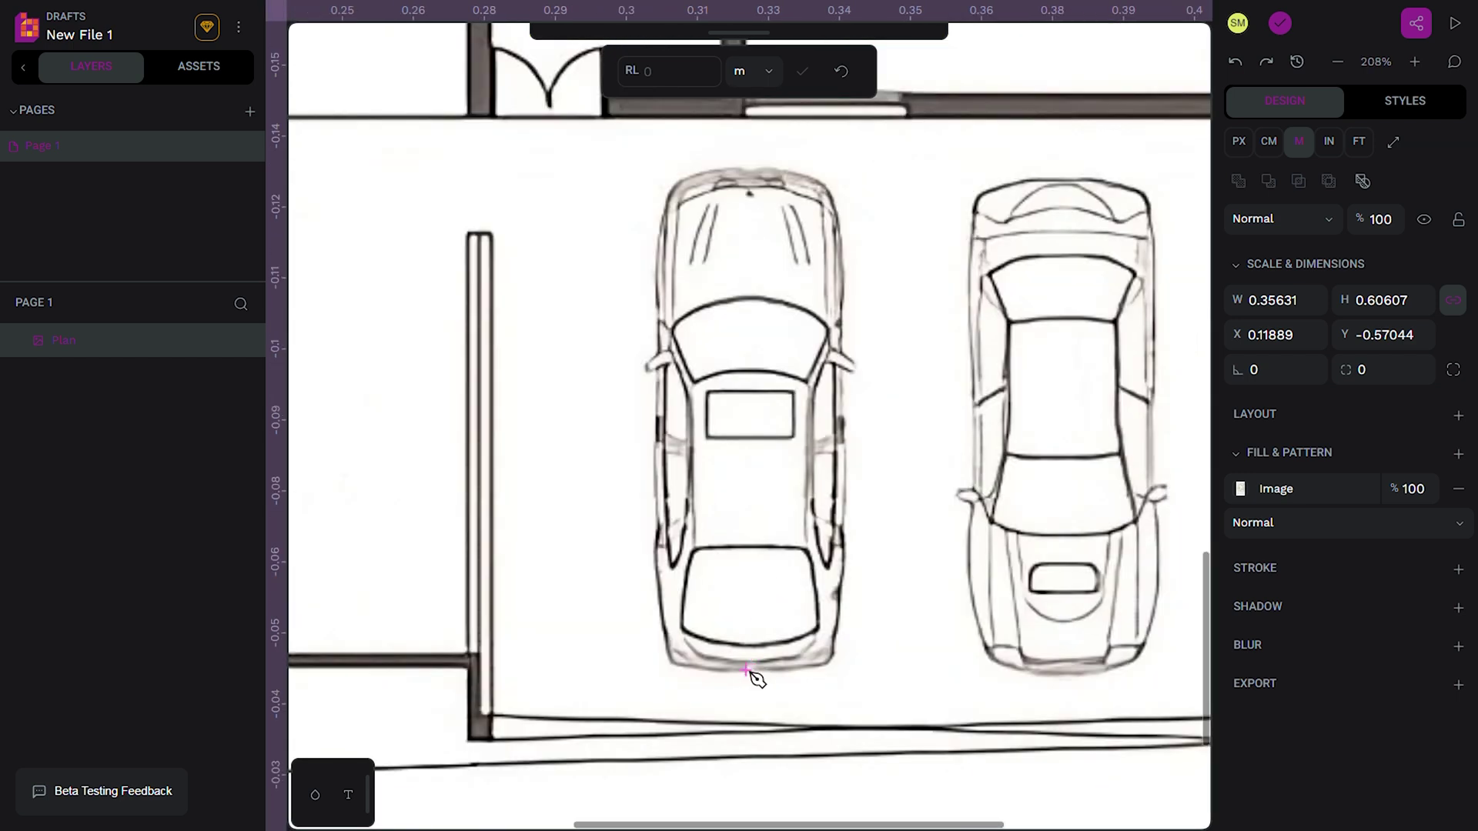
{"action": "left_click_drag", "start_coordinate": [751, 669], "coordinate": [752, 171]}
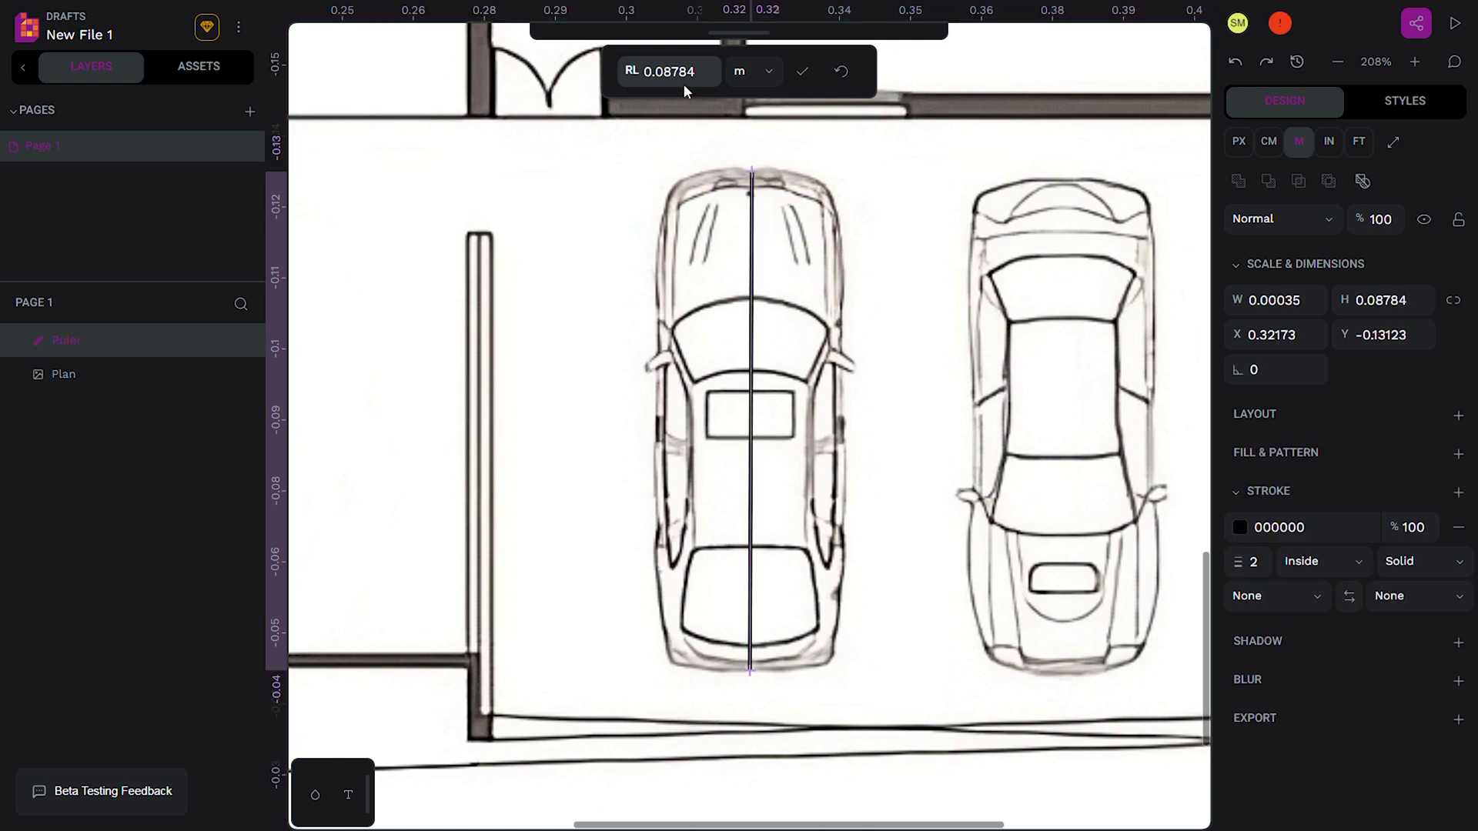
- Set the real length of the car's ruler line to 4 m and apply it to the plan
{"action": "left_click", "coordinate": [766, 74]}
{"action": "left_click", "coordinate": [765, 74]}
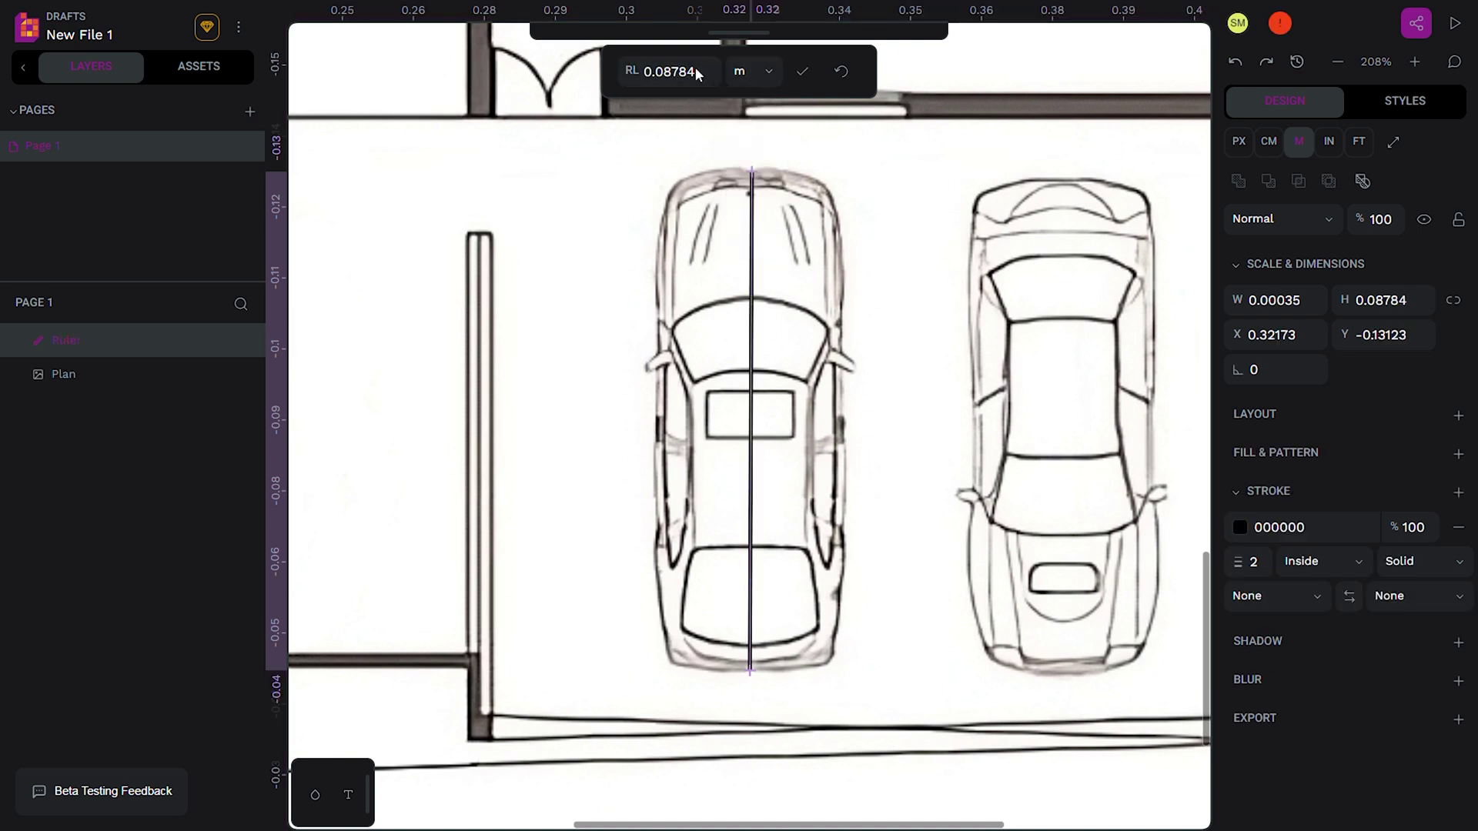
{"action": "left_click", "coordinate": [631, 76]}
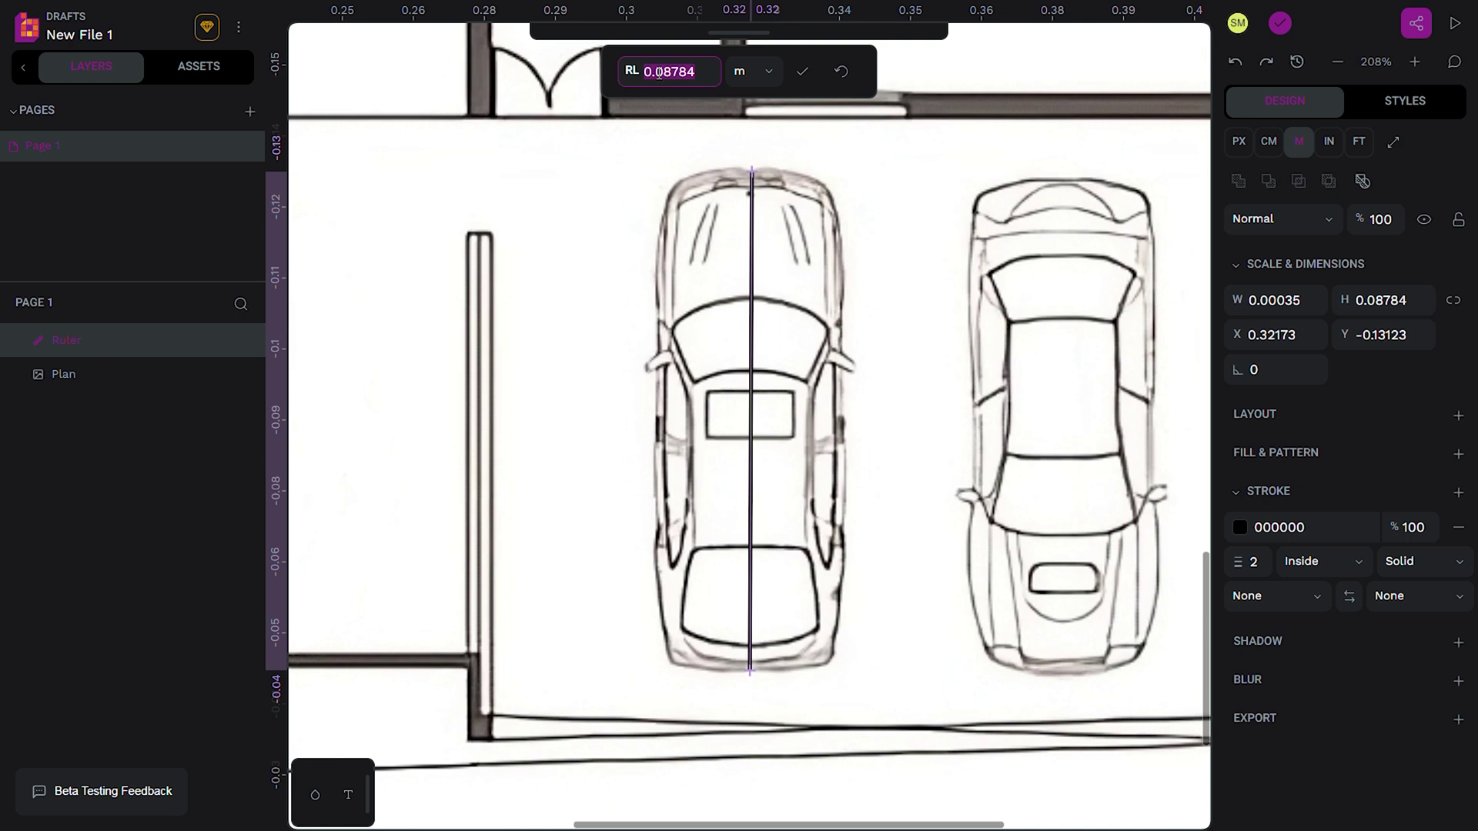
{"action": "type", "text": "4"}
{"action": "left_click", "coordinate": [803, 72]}
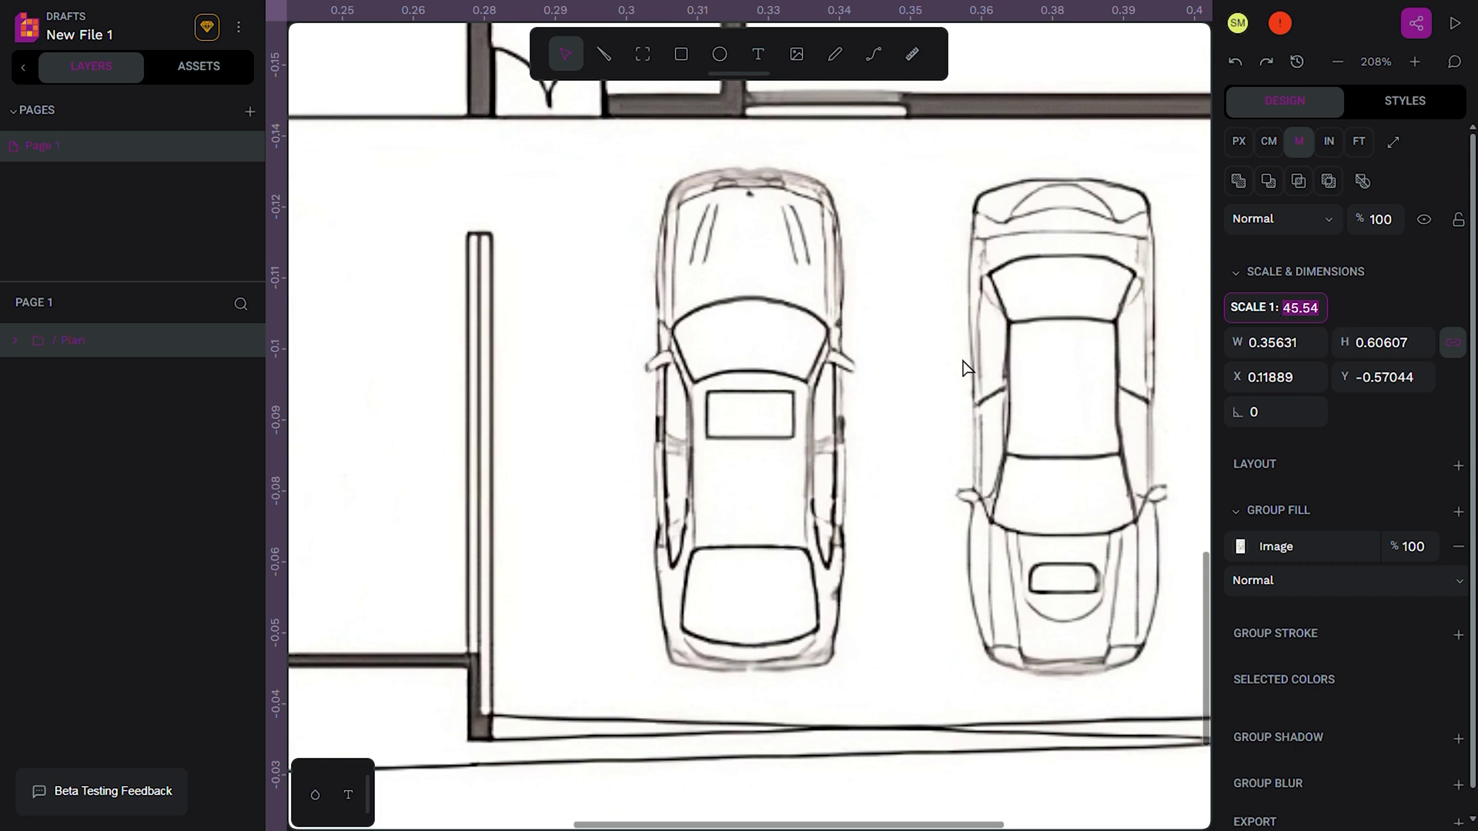
- Set the floor plan's scale to 1:100 and deselect the plan
{"action": "scroll", "coordinate": [645, 437], "scroll_direction": "down", "scroll_amount": 5}
{"action": "scroll", "coordinate": [664, 441], "scroll_direction": "up", "scroll_amount": 3}
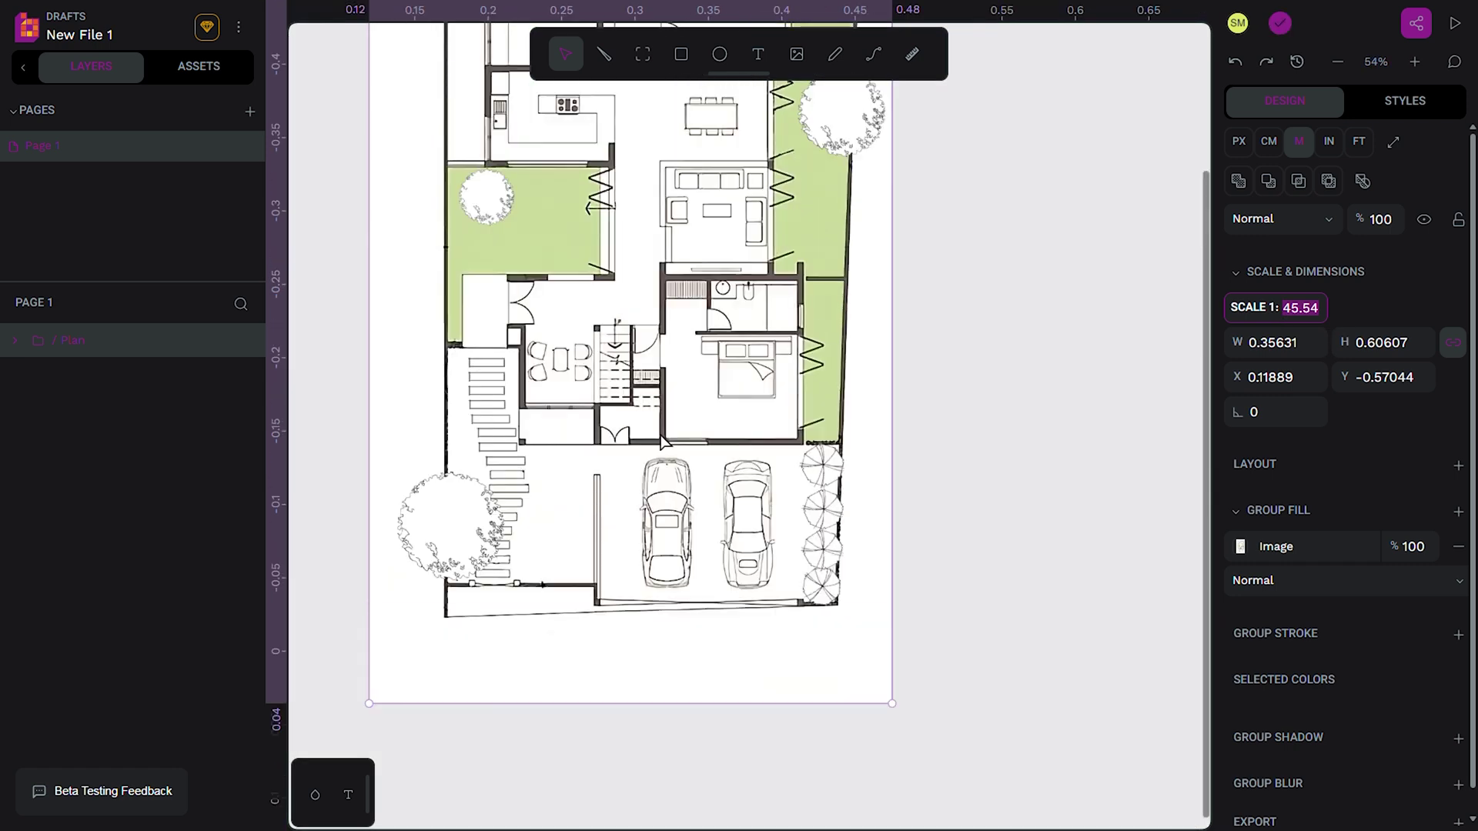
{"action": "type", "text": "100"}
{"action": "key", "text": "Return"}
{"action": "left_click", "coordinate": [836, 412]}
{"action": "scroll", "coordinate": [837, 412], "scroll_direction": "down", "scroll_amount": 4}
{"action": "scroll", "coordinate": [745, 505], "scroll_direction": "up", "scroll_amount": 3}
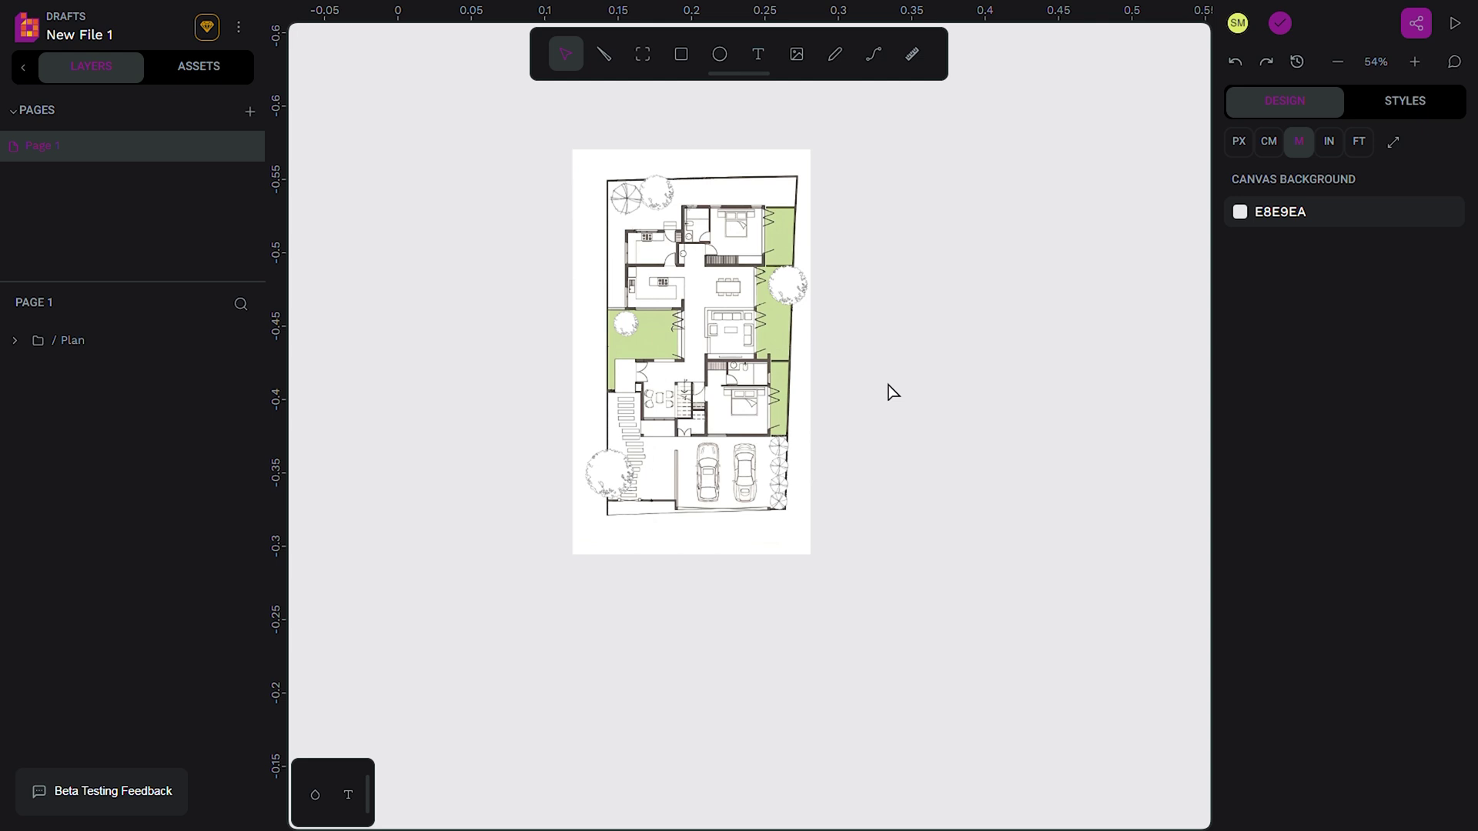
- Try the floor plan at scale 1:50 and at scale 1:200
{"action": "left_click", "coordinate": [777, 385]}
{"action": "left_click", "coordinate": [1305, 312]}
{"action": "type", "text": "50"}
{"action": "key", "text": "Return"}
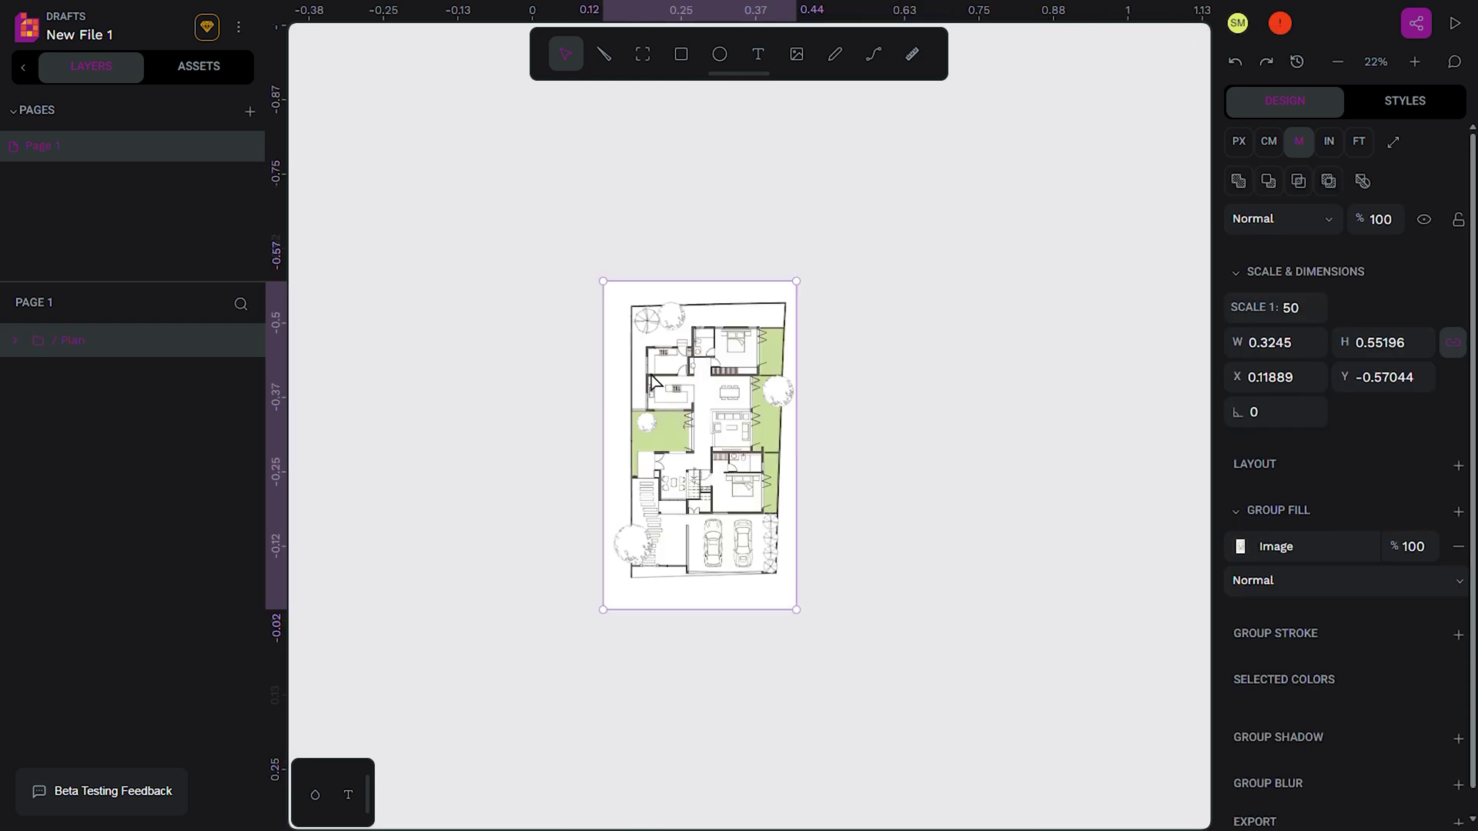
{"action": "key", "text": "ctrl+a"}
{"action": "type", "text": "200"}
{"action": "key", "text": "Return"}
- Return the floor plan to scale 1:100 and deselect it
{"action": "key", "text": "ctrl+a"}
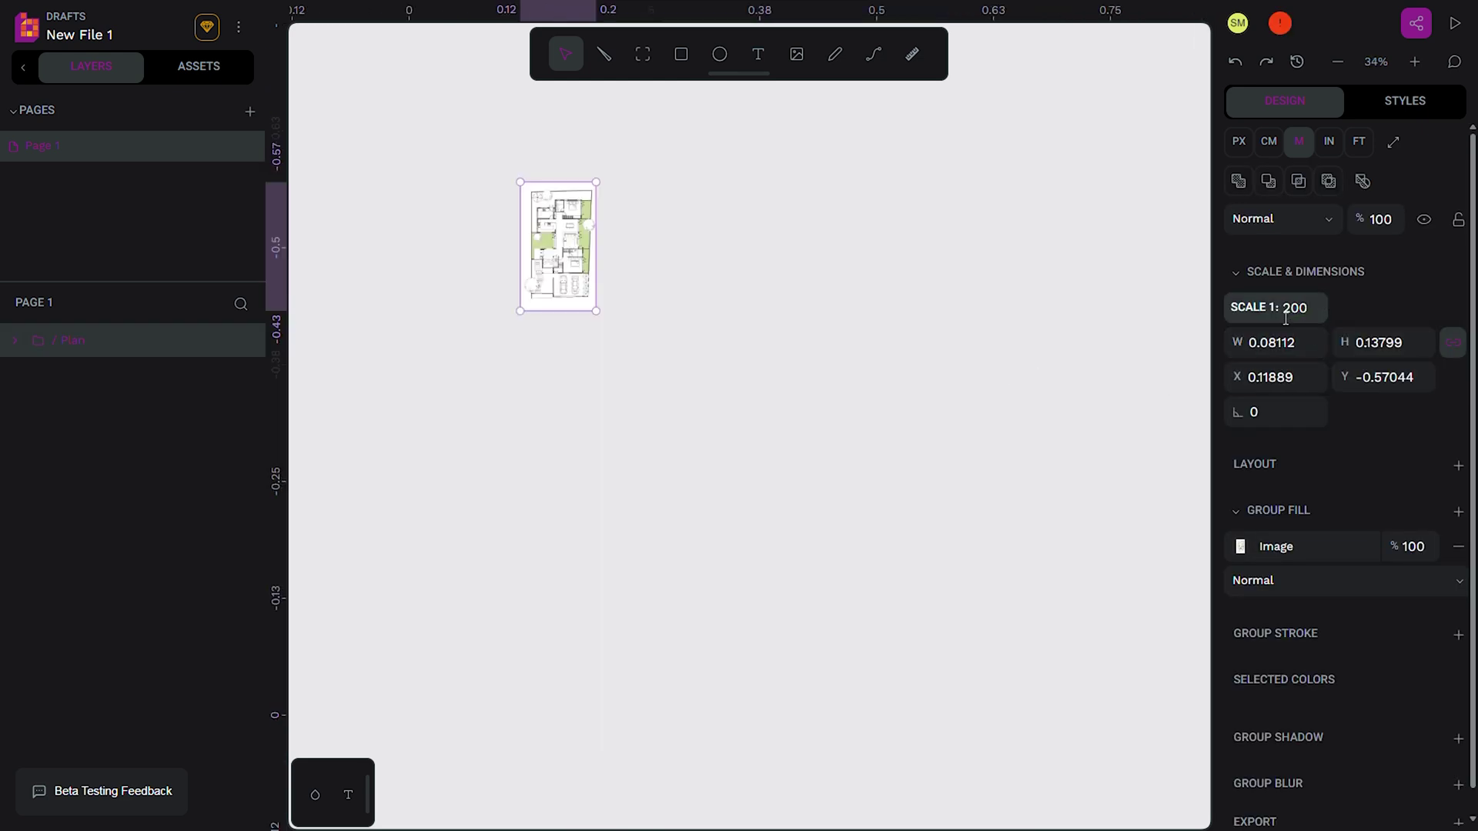
{"action": "type", "text": "100"}
{"action": "key", "text": "Return"}
{"action": "left_click", "coordinate": [899, 347]}
{"action": "scroll", "coordinate": [543, 248], "scroll_direction": "up", "scroll_amount": 3}
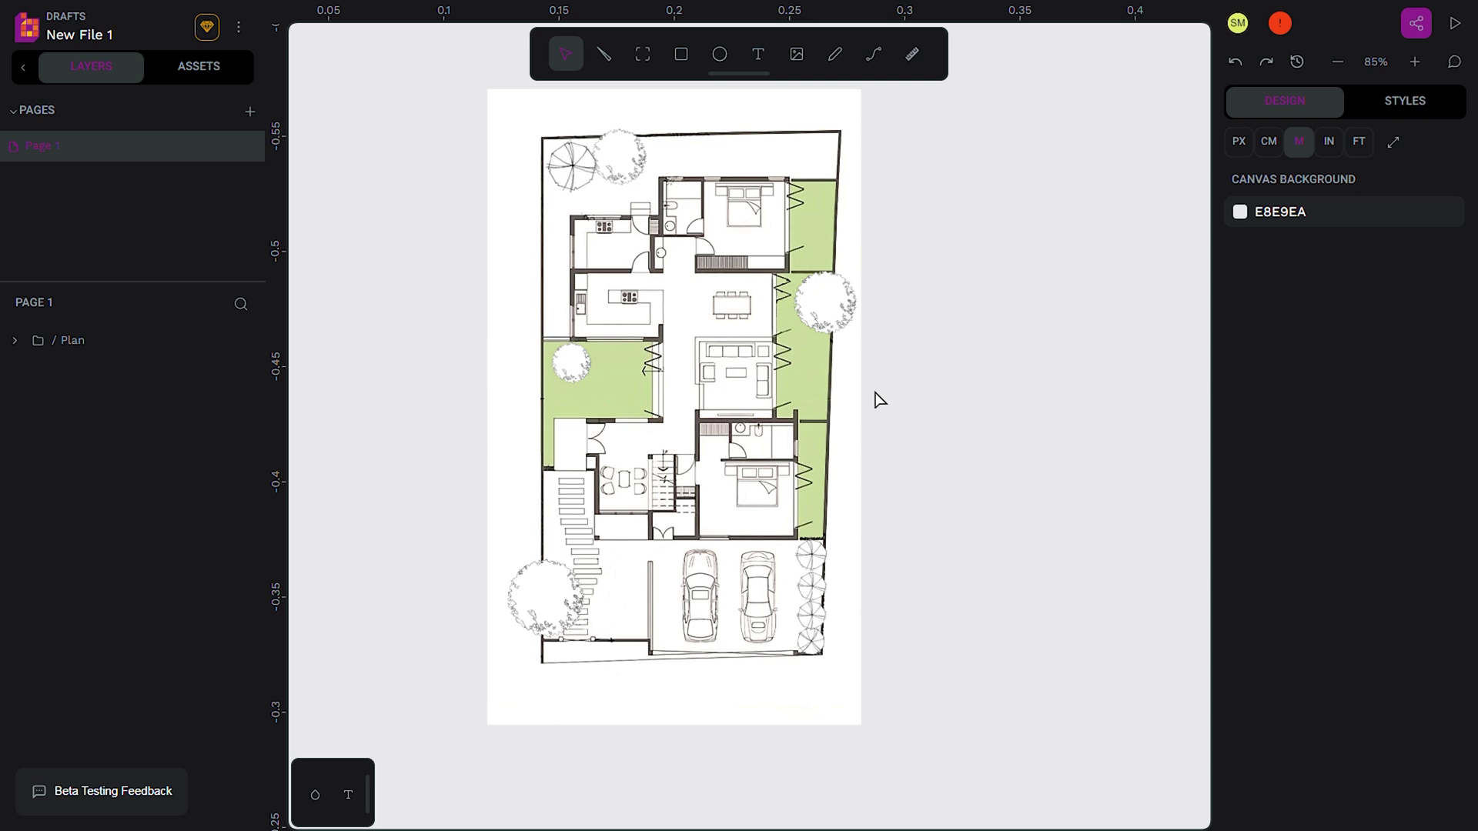
- Start a drawing-style area selection by picking the dark wall beside the plan's upper bathroom at threshold 15
{"action": "scroll", "coordinate": [908, 405], "scroll_direction": "up", "scroll_amount": 1}
{"action": "scroll", "coordinate": [947, 487], "scroll_direction": "down", "scroll_amount": 1}
{"action": "scroll", "coordinate": [638, 400], "scroll_direction": "up", "scroll_amount": 2}
{"action": "scroll", "coordinate": [904, 421], "scroll_direction": "down", "scroll_amount": 2}
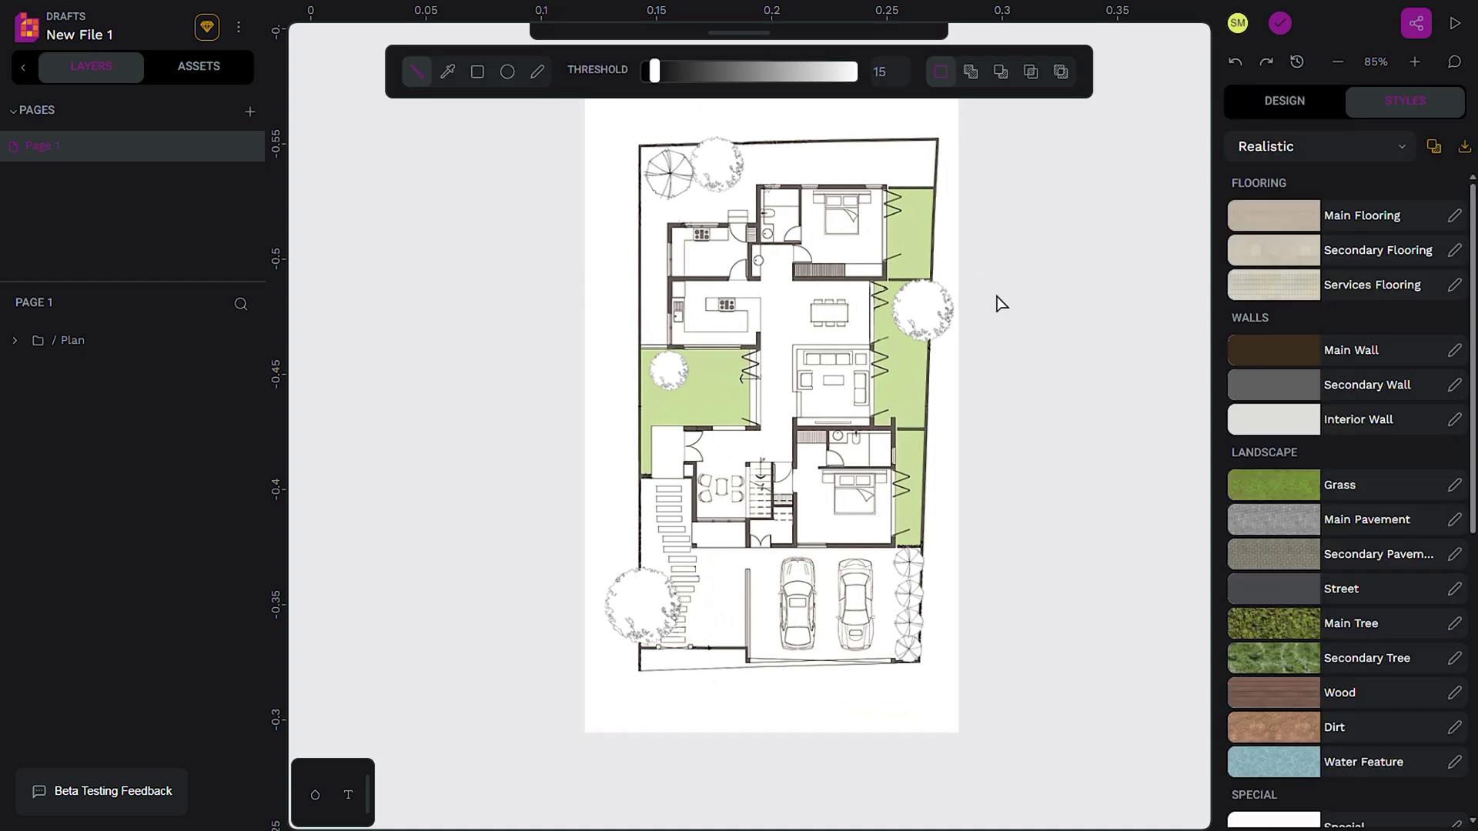
{"action": "scroll", "coordinate": [1002, 304], "scroll_direction": "up", "scroll_amount": 3}
{"action": "scroll", "coordinate": [999, 310], "scroll_direction": "down", "scroll_amount": 3}
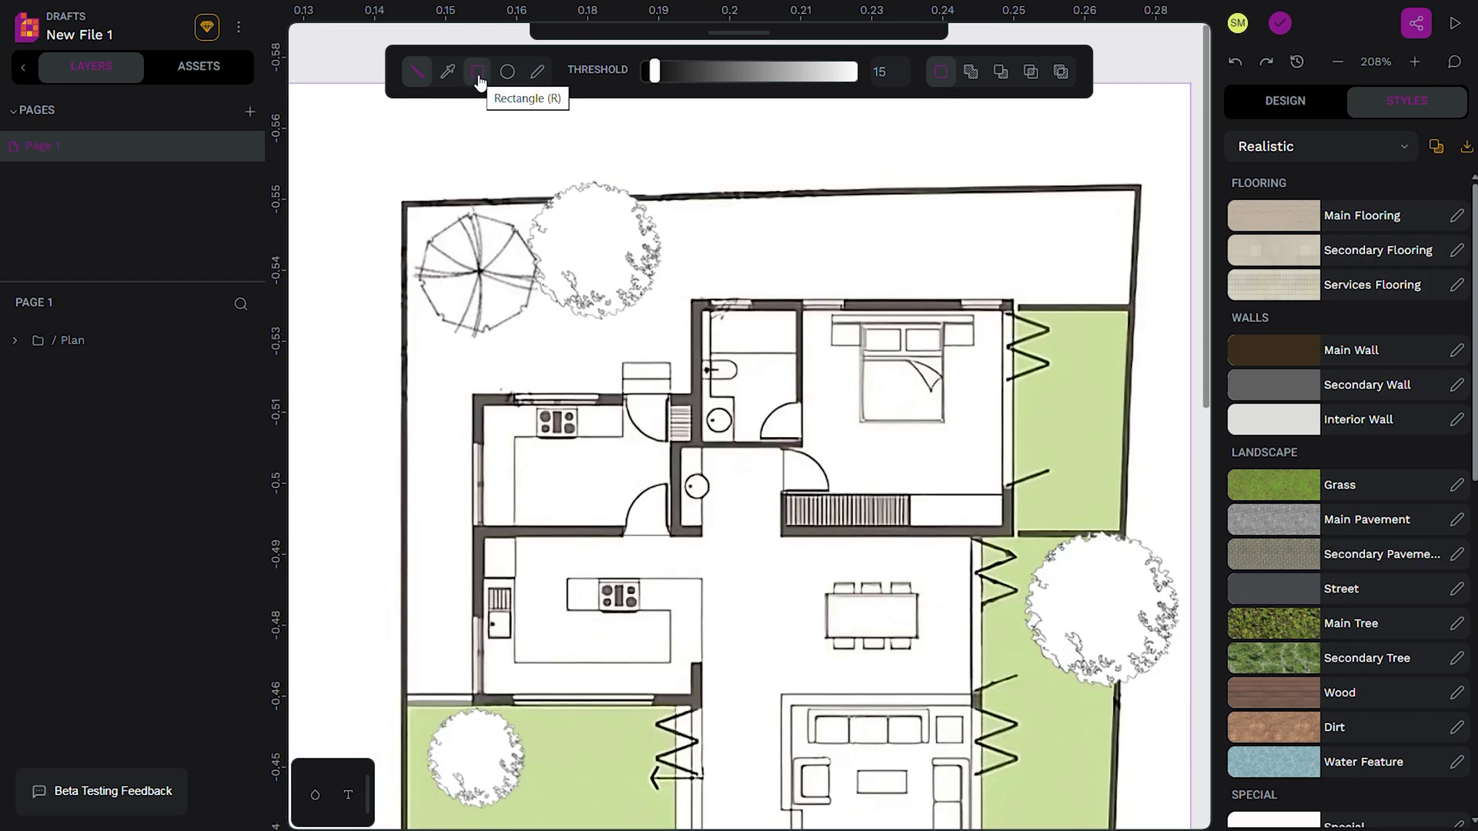
{"action": "scroll", "coordinate": [653, 296], "scroll_direction": "up", "scroll_amount": 3}
{"action": "left_click", "coordinate": [652, 296]}
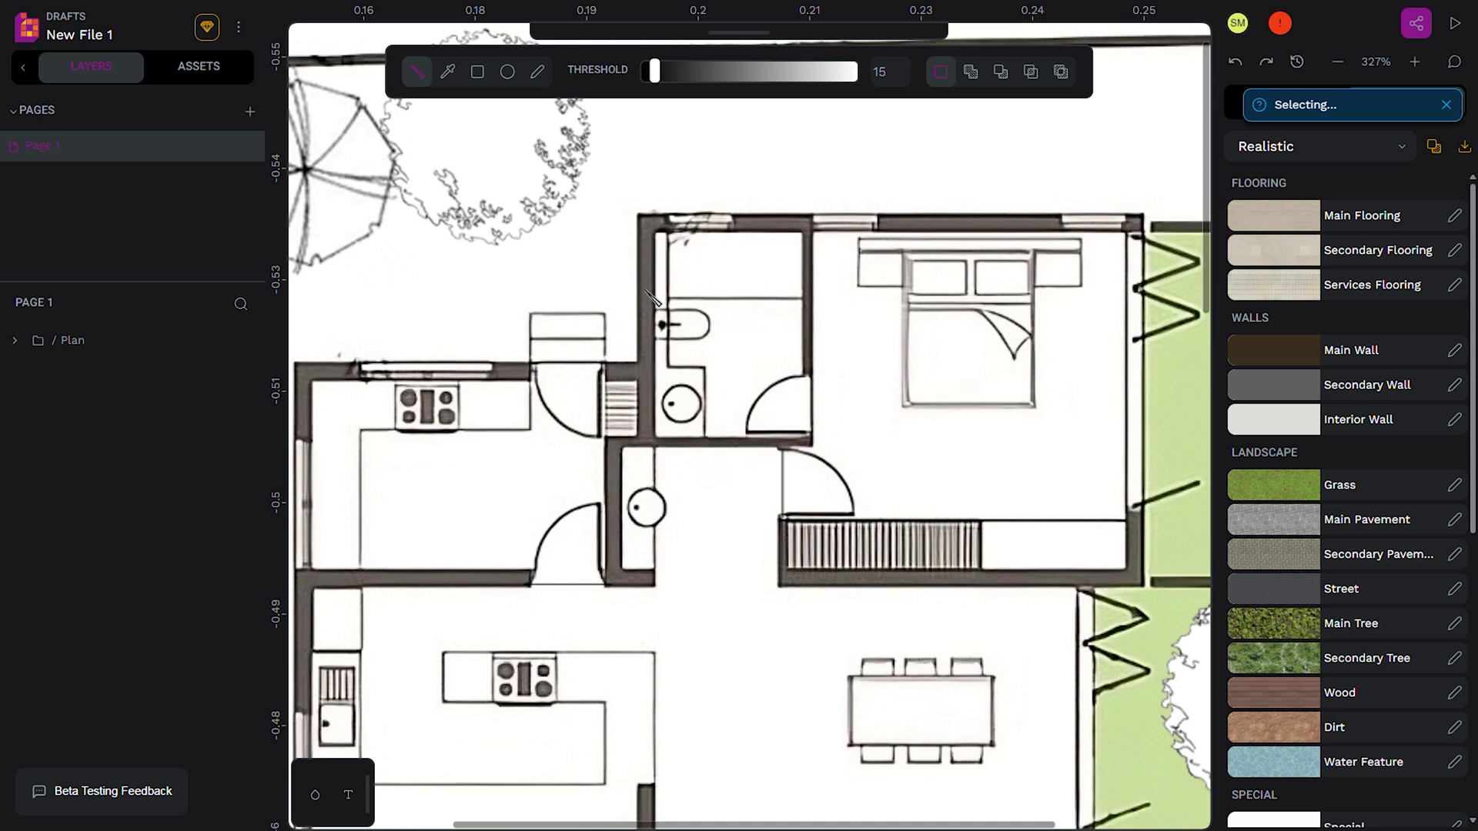
- Add the plan's remaining dark walls to the area selection at threshold 26 and assign the Main Wall style to it
{"action": "left_click", "coordinate": [1000, 109]}
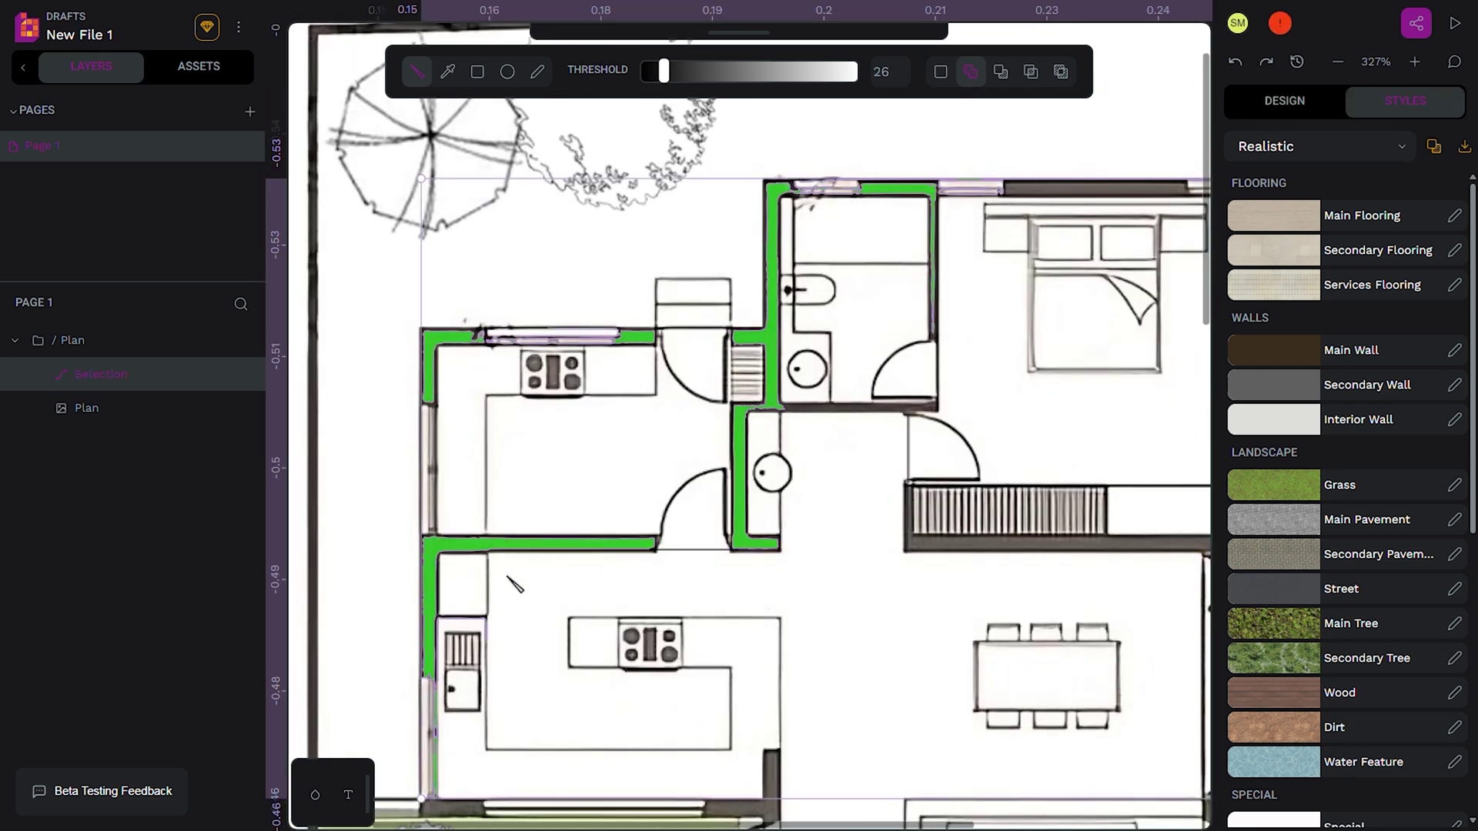
{"action": "scroll", "coordinate": [697, 705], "scroll_direction": "down", "scroll_amount": 5}
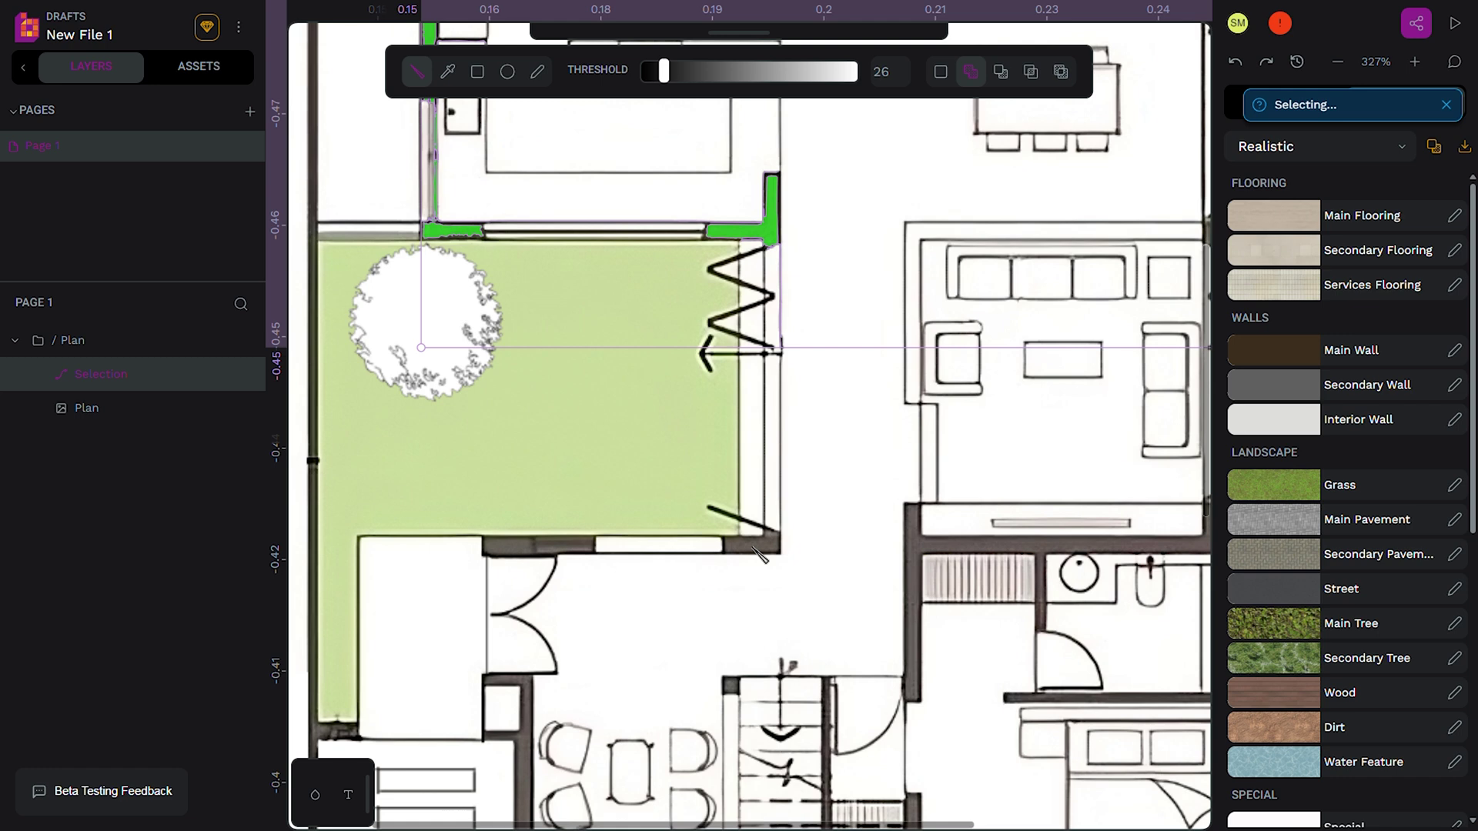
{"action": "left_click", "coordinate": [754, 548]}
{"action": "scroll", "coordinate": [530, 509], "scroll_direction": "down", "scroll_amount": 4}
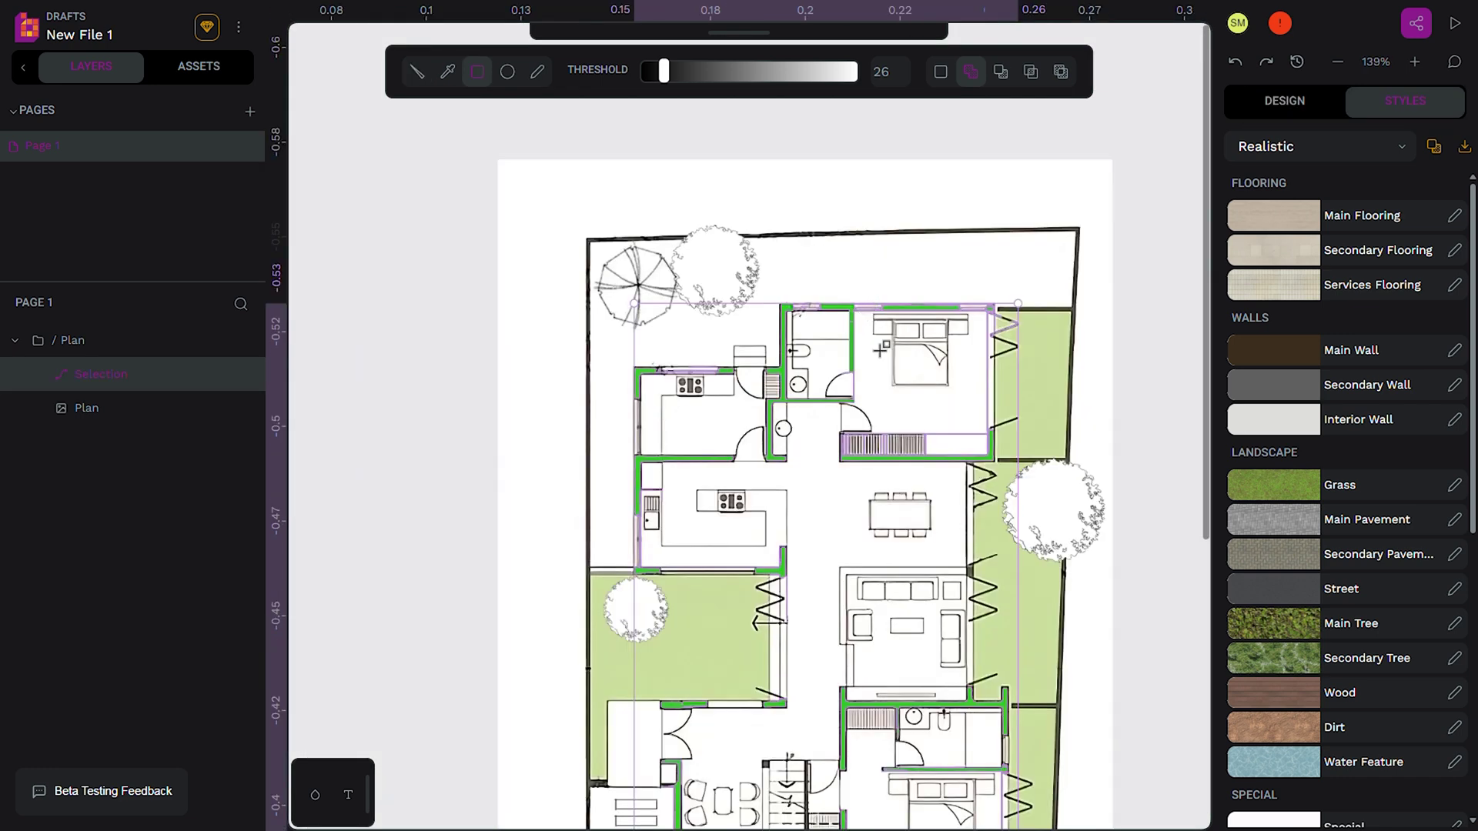
{"action": "scroll", "coordinate": [996, 387], "scroll_direction": "down", "scroll_amount": 6}
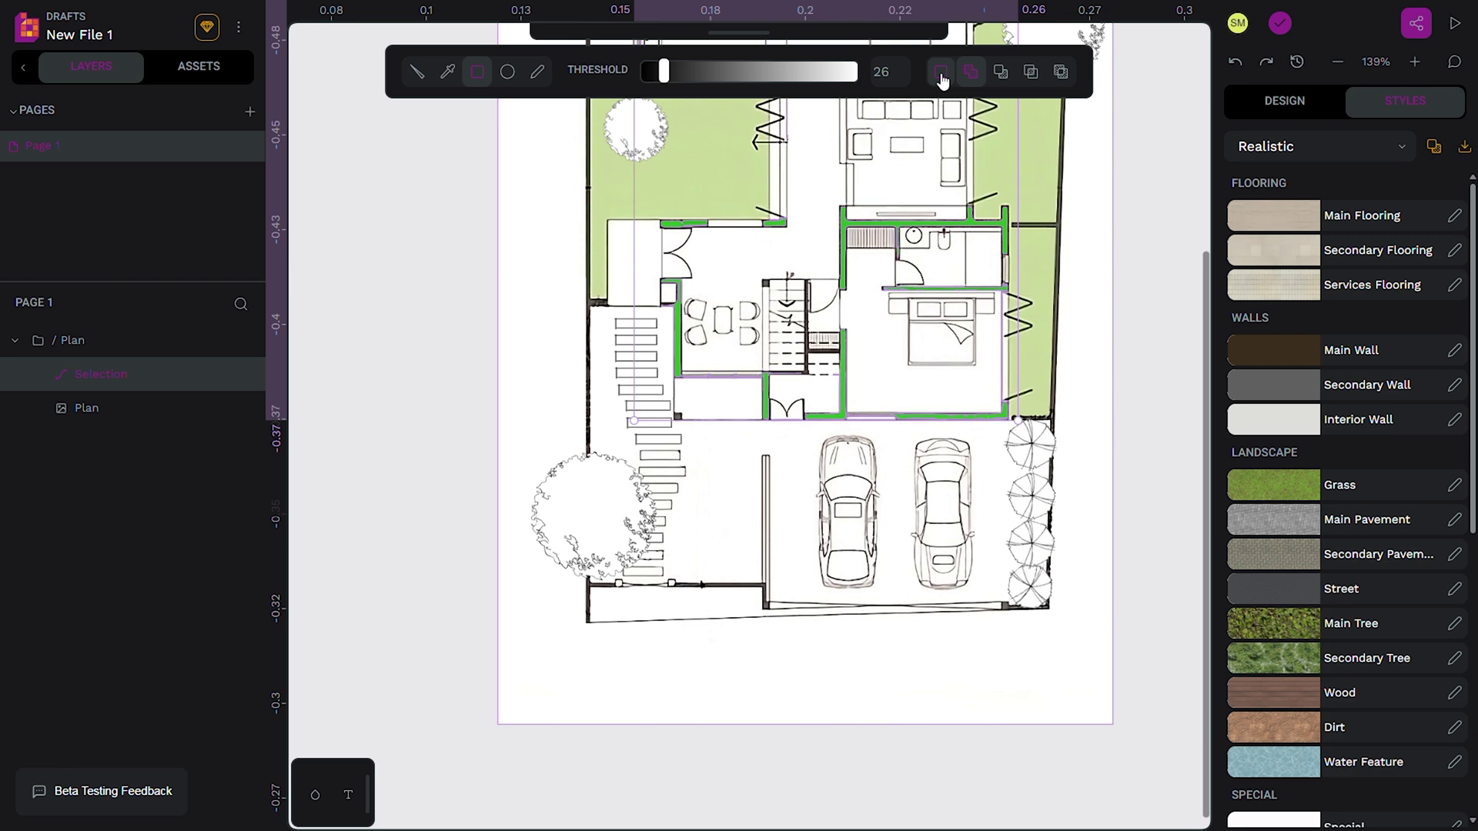
{"action": "scroll", "coordinate": [663, 459], "scroll_direction": "up", "scroll_amount": 5}
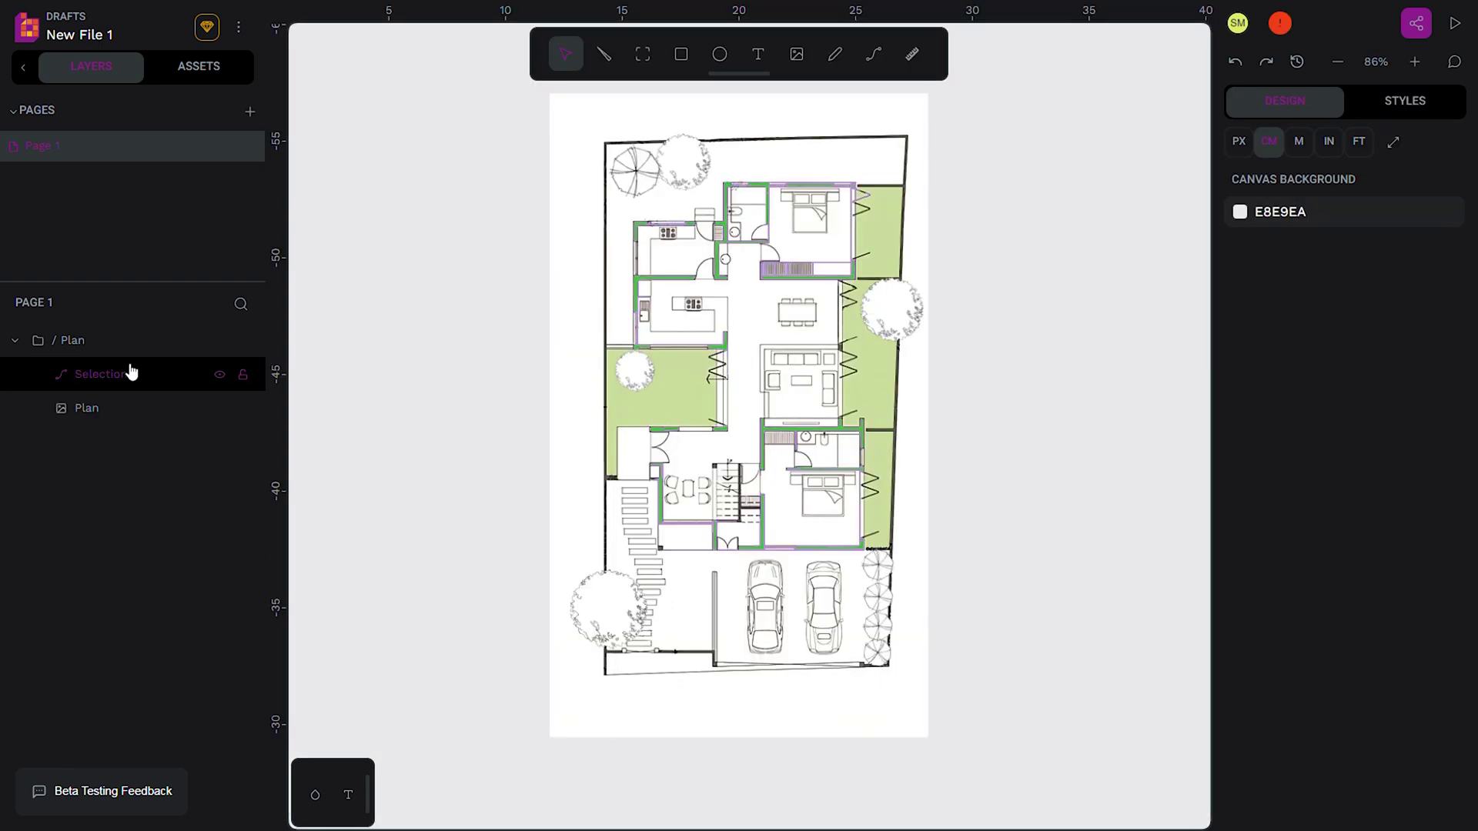
{"action": "left_click", "coordinate": [131, 373]}
{"action": "scroll", "coordinate": [732, 501], "scroll_direction": "up", "scroll_amount": 3}
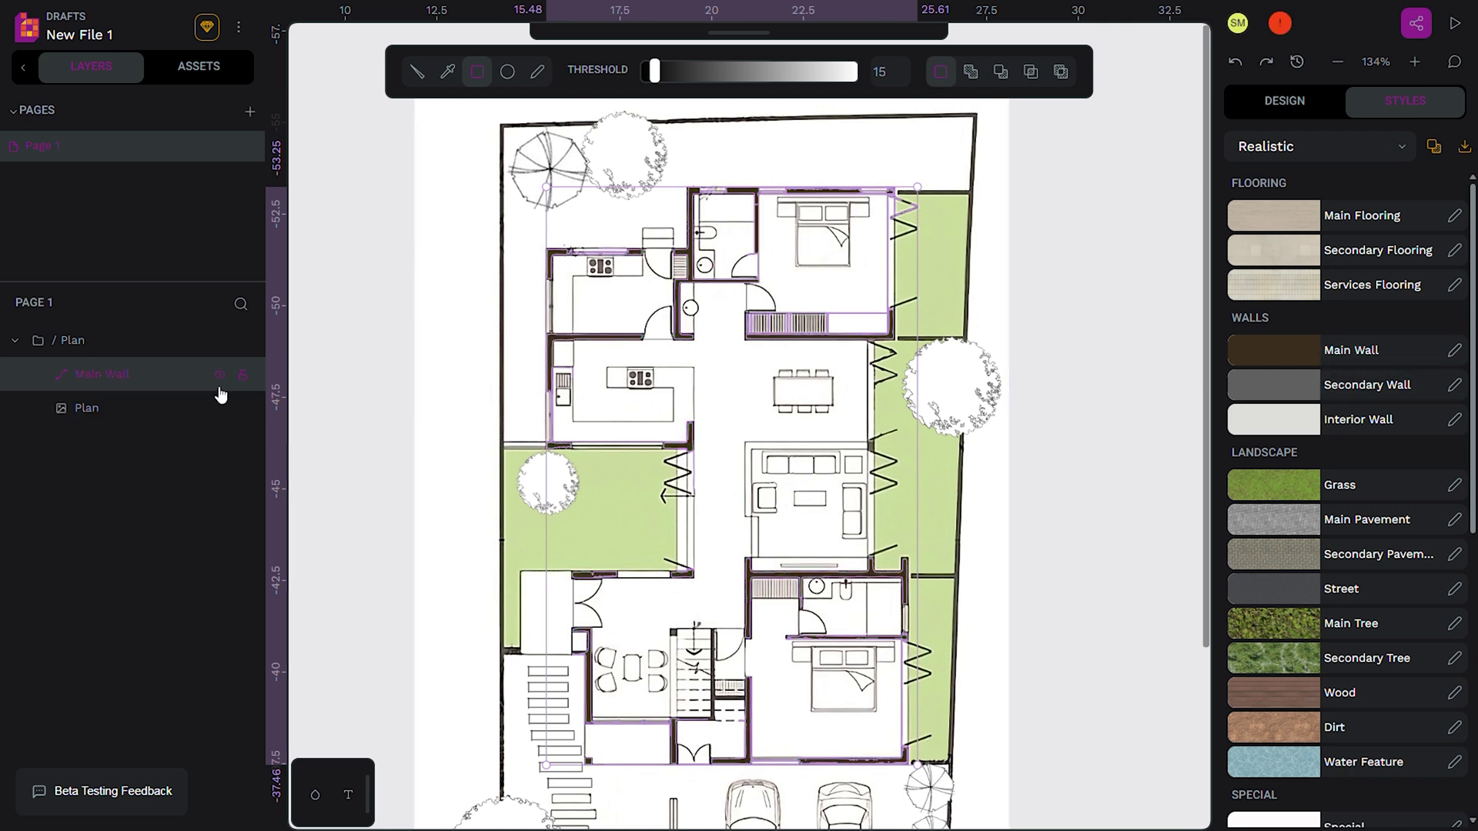
- Select the plan's connected hallway, kitchen, dining and entry-room floor at threshold 15 and apply the Main Flooring style
{"action": "left_click", "coordinate": [76, 422]}
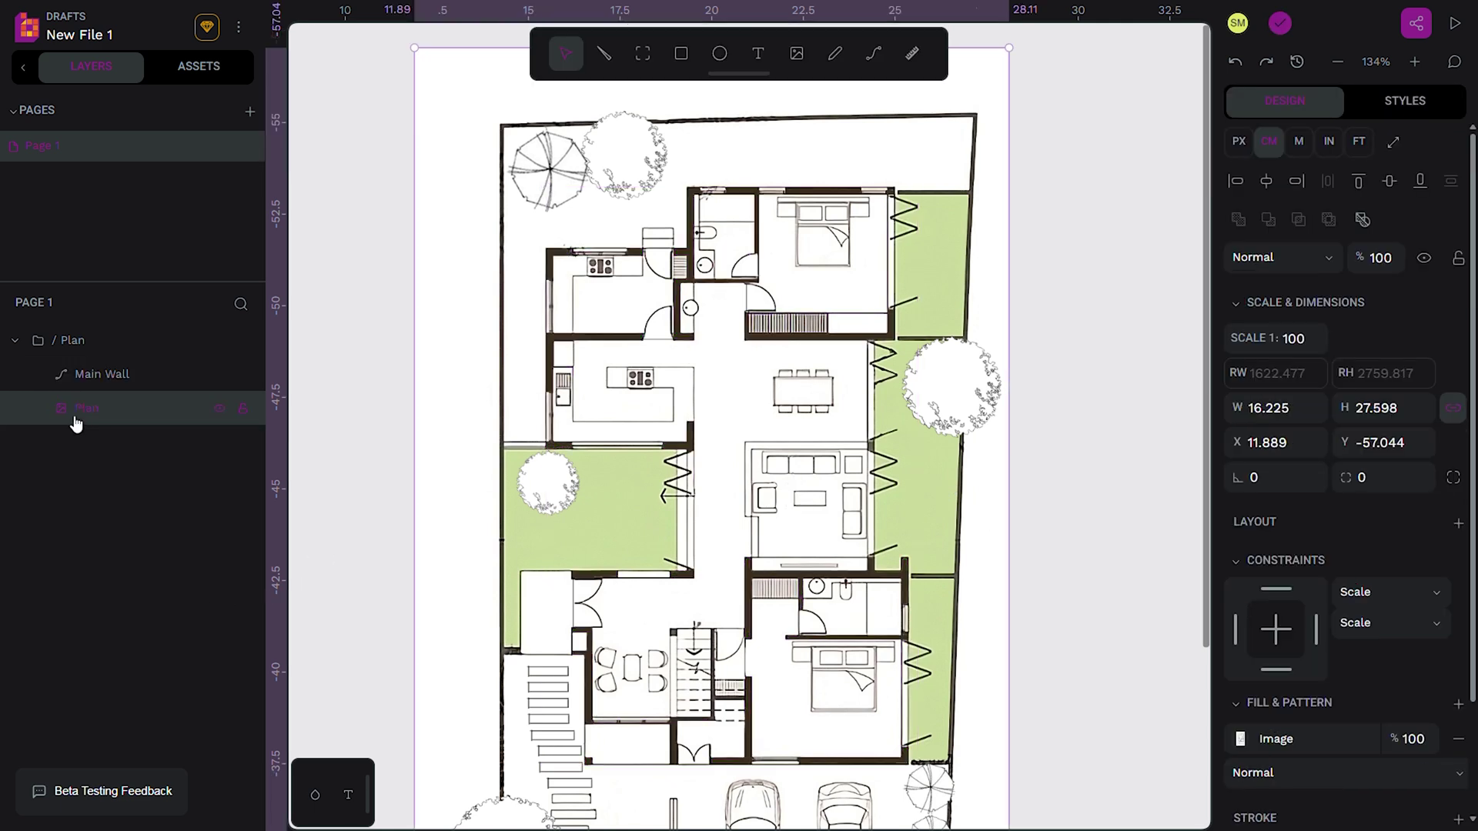
{"action": "left_click", "coordinate": [607, 58]}
{"action": "scroll", "coordinate": [727, 462], "scroll_direction": "down", "scroll_amount": 2}
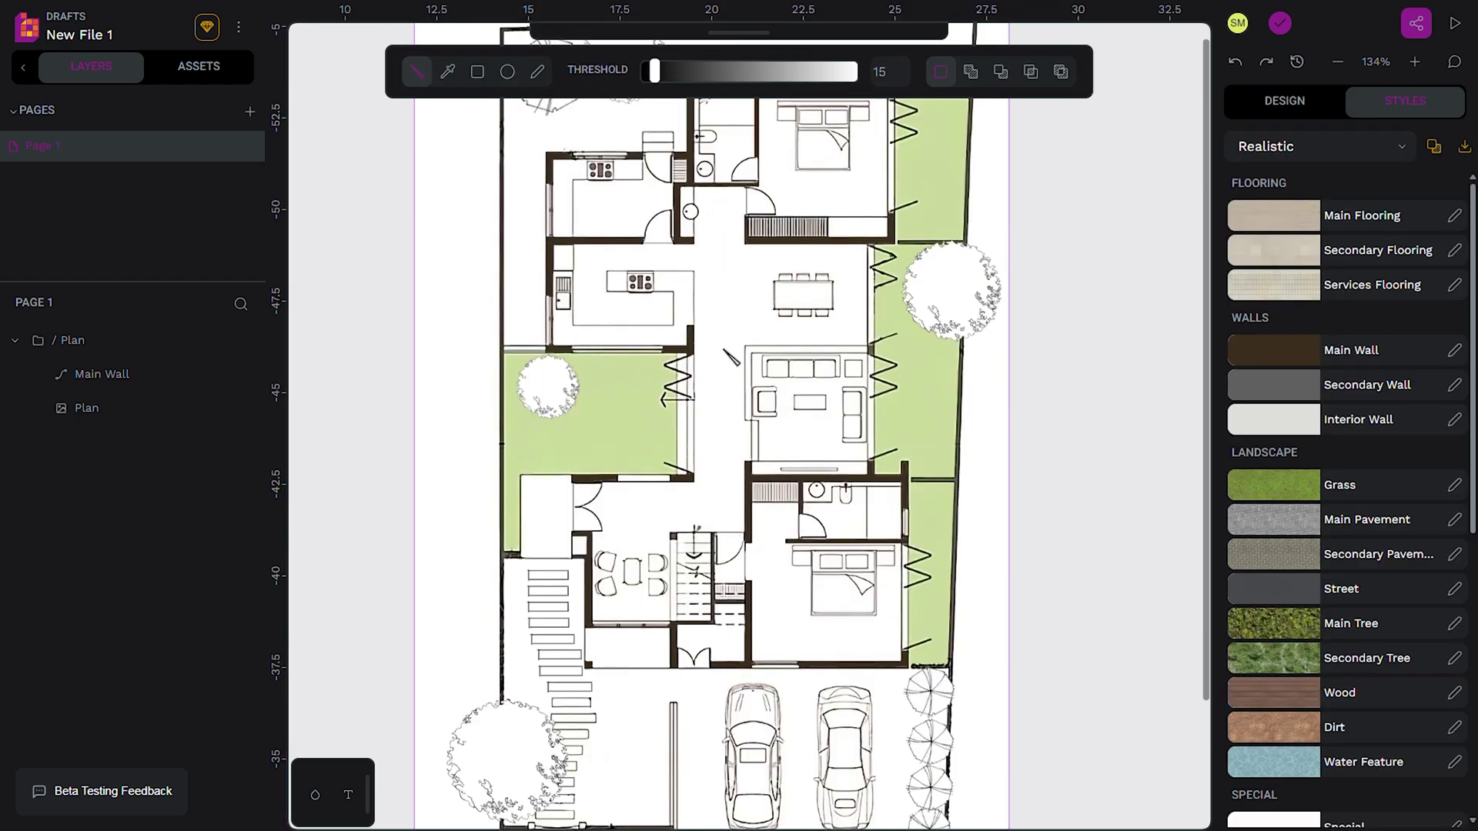
{"action": "left_click", "coordinate": [730, 354]}
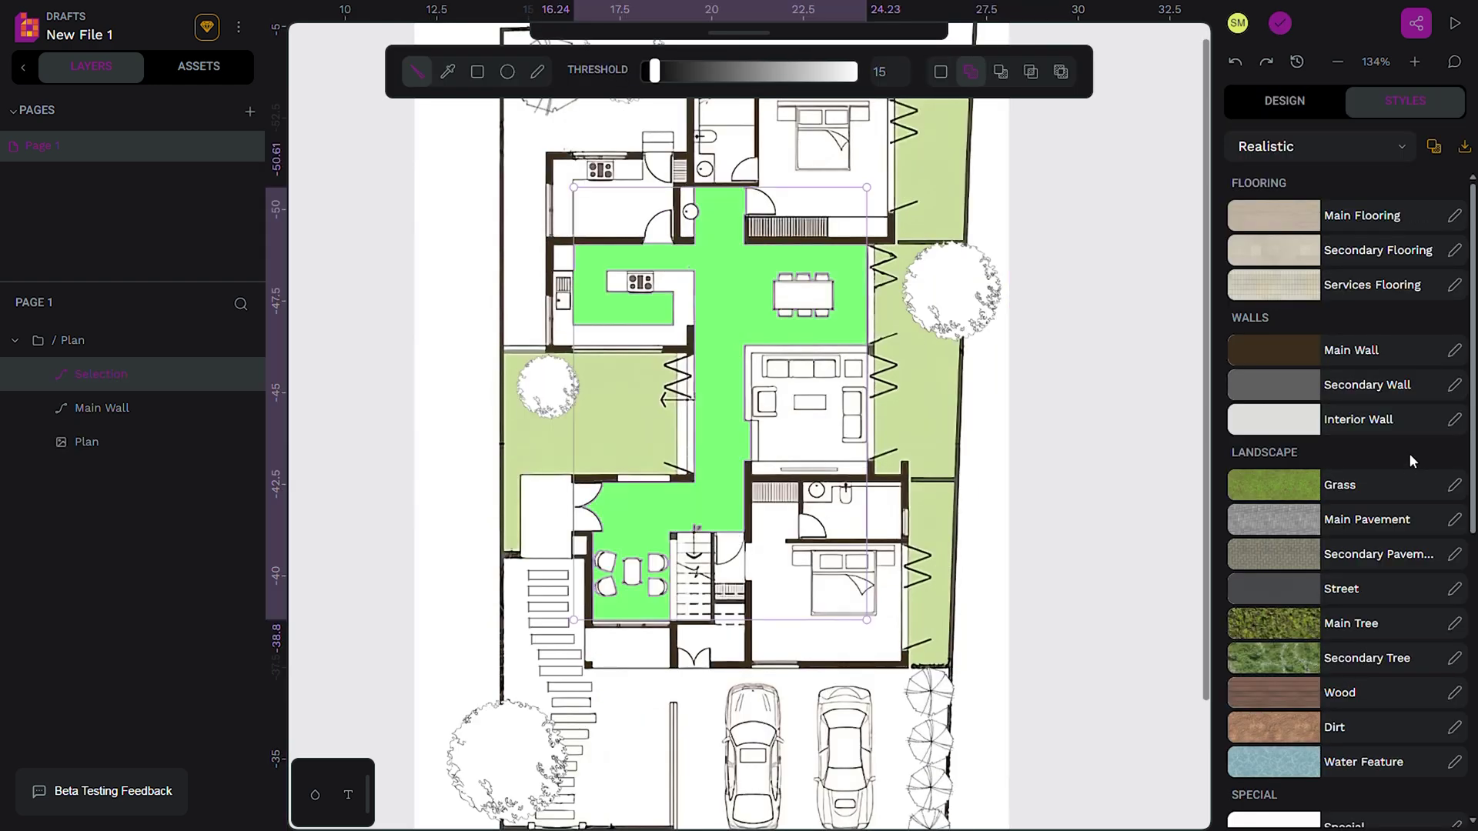
{"action": "left_click", "coordinate": [1370, 221]}
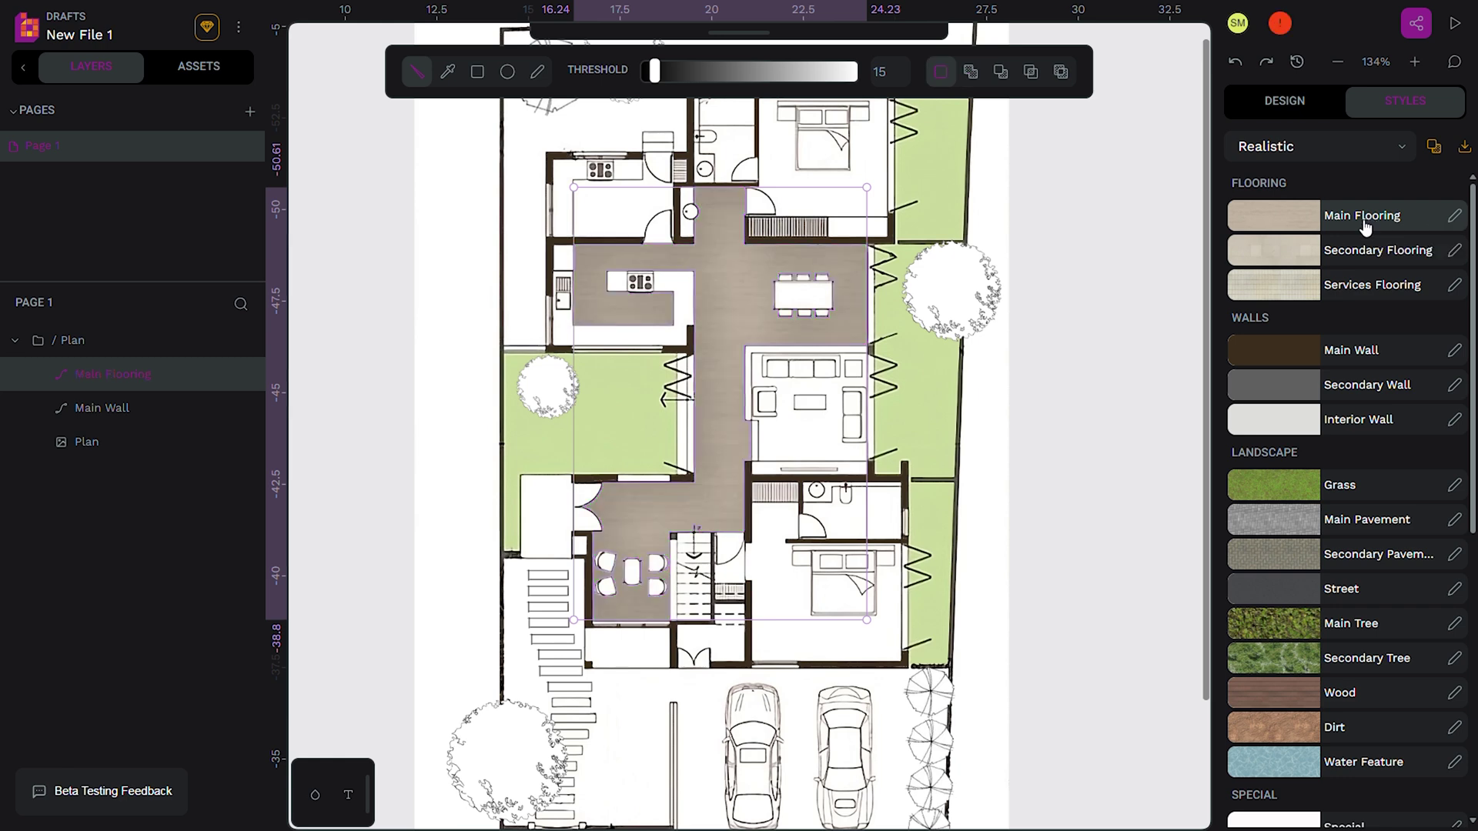
- Select the floors of both bedrooms and the small door area beside the stairs, and apply the Secondary Flooring style
{"action": "scroll", "coordinate": [1000, 408], "scroll_direction": "up", "scroll_amount": 1}
{"action": "left_click", "coordinate": [94, 442]}
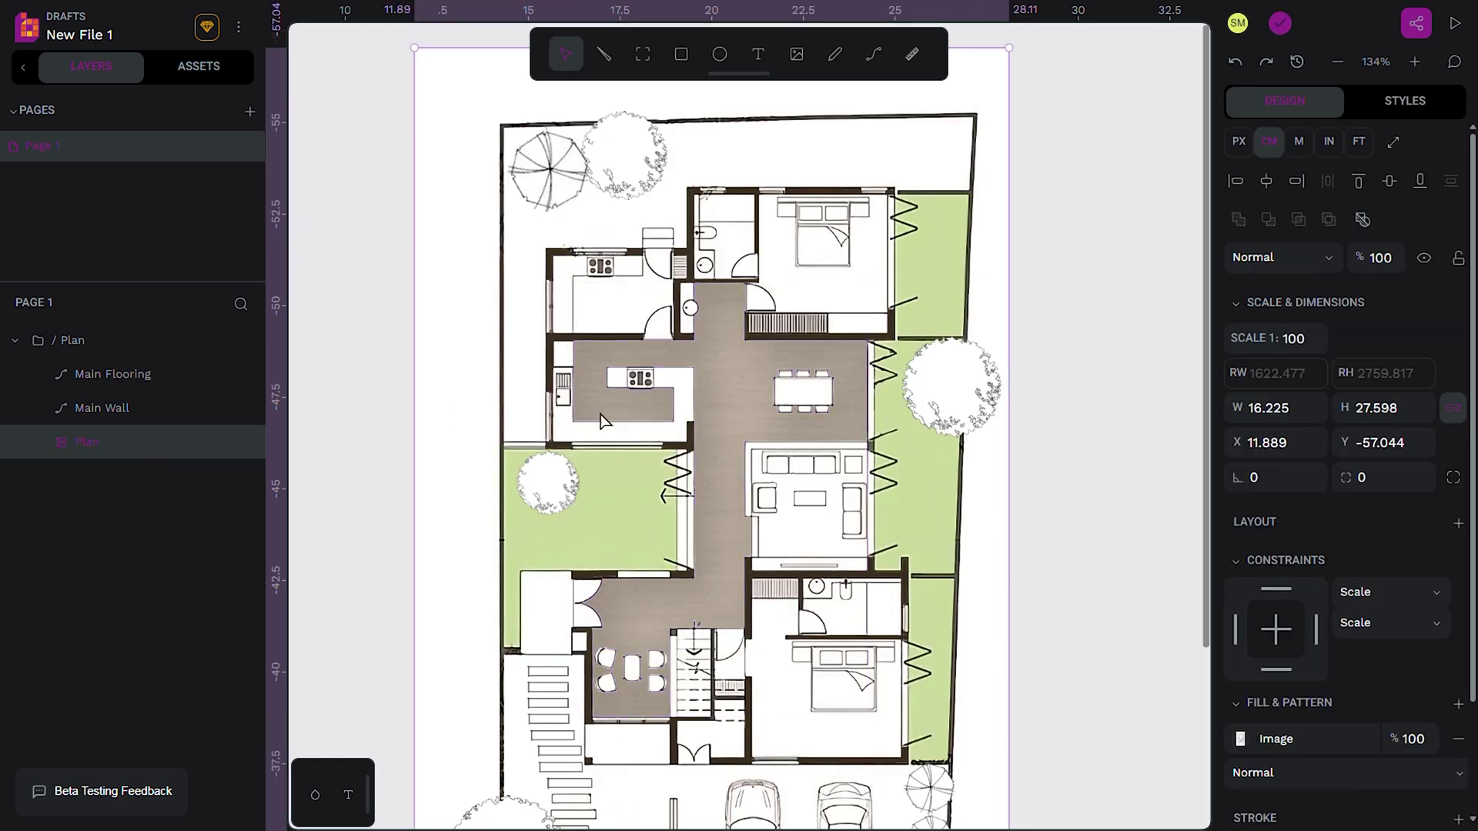
{"action": "left_click", "coordinate": [605, 58]}
{"action": "left_click", "coordinate": [812, 295]}
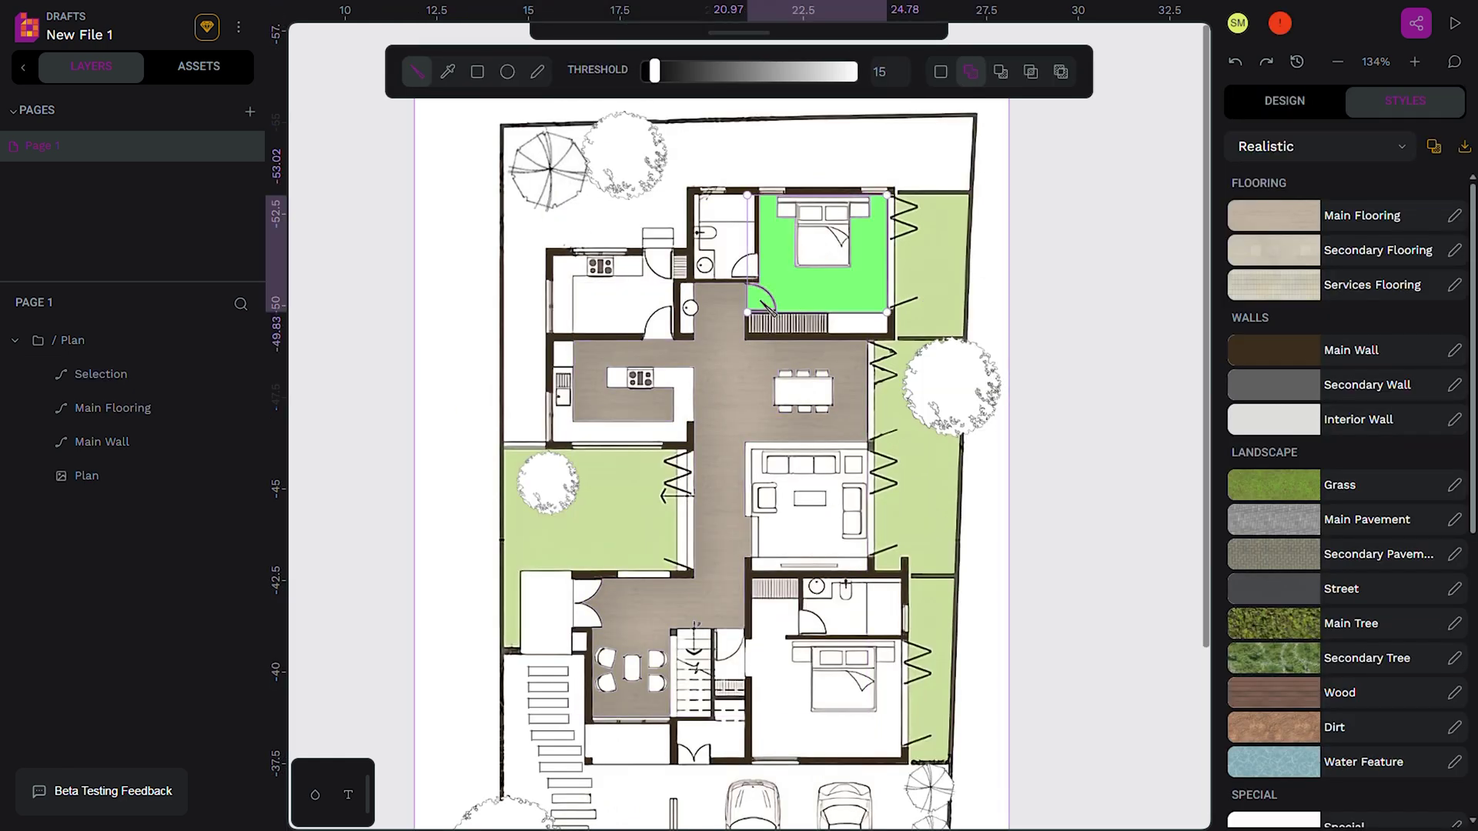
{"action": "scroll", "coordinate": [808, 462], "scroll_direction": "down", "scroll_amount": 1}
{"action": "left_click", "coordinate": [805, 610], "text": "shift"}
{"action": "scroll", "coordinate": [742, 591], "scroll_direction": "up", "scroll_amount": 5}
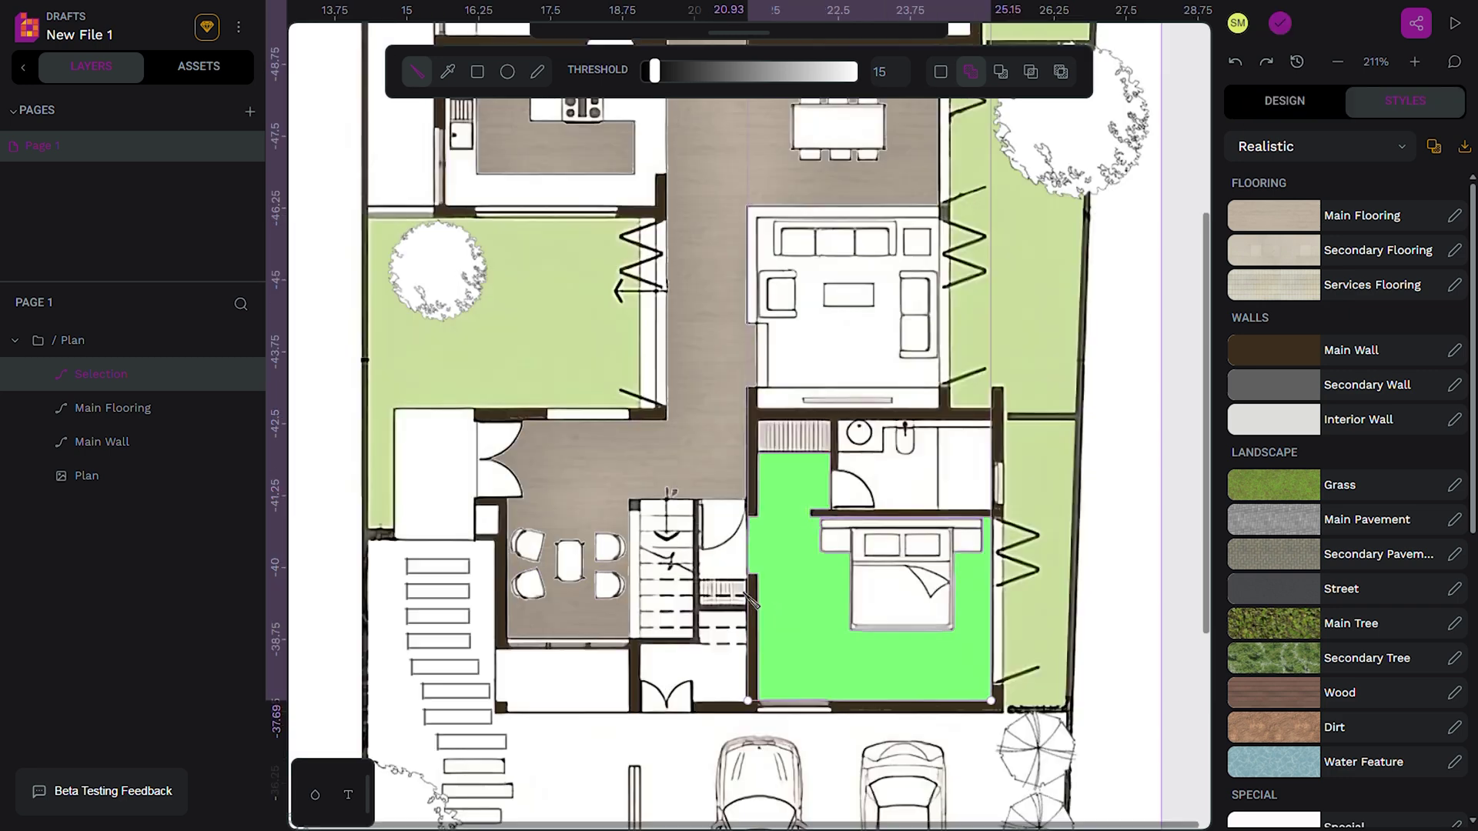
{"action": "left_click", "coordinate": [708, 485], "text": "shift"}
{"action": "left_click", "coordinate": [725, 545], "text": "shift"}
{"action": "scroll", "coordinate": [808, 569], "scroll_direction": "down", "scroll_amount": 5}
{"action": "scroll", "coordinate": [770, 571], "scroll_direction": "up", "scroll_amount": 1}
{"action": "left_click", "coordinate": [1378, 251]}
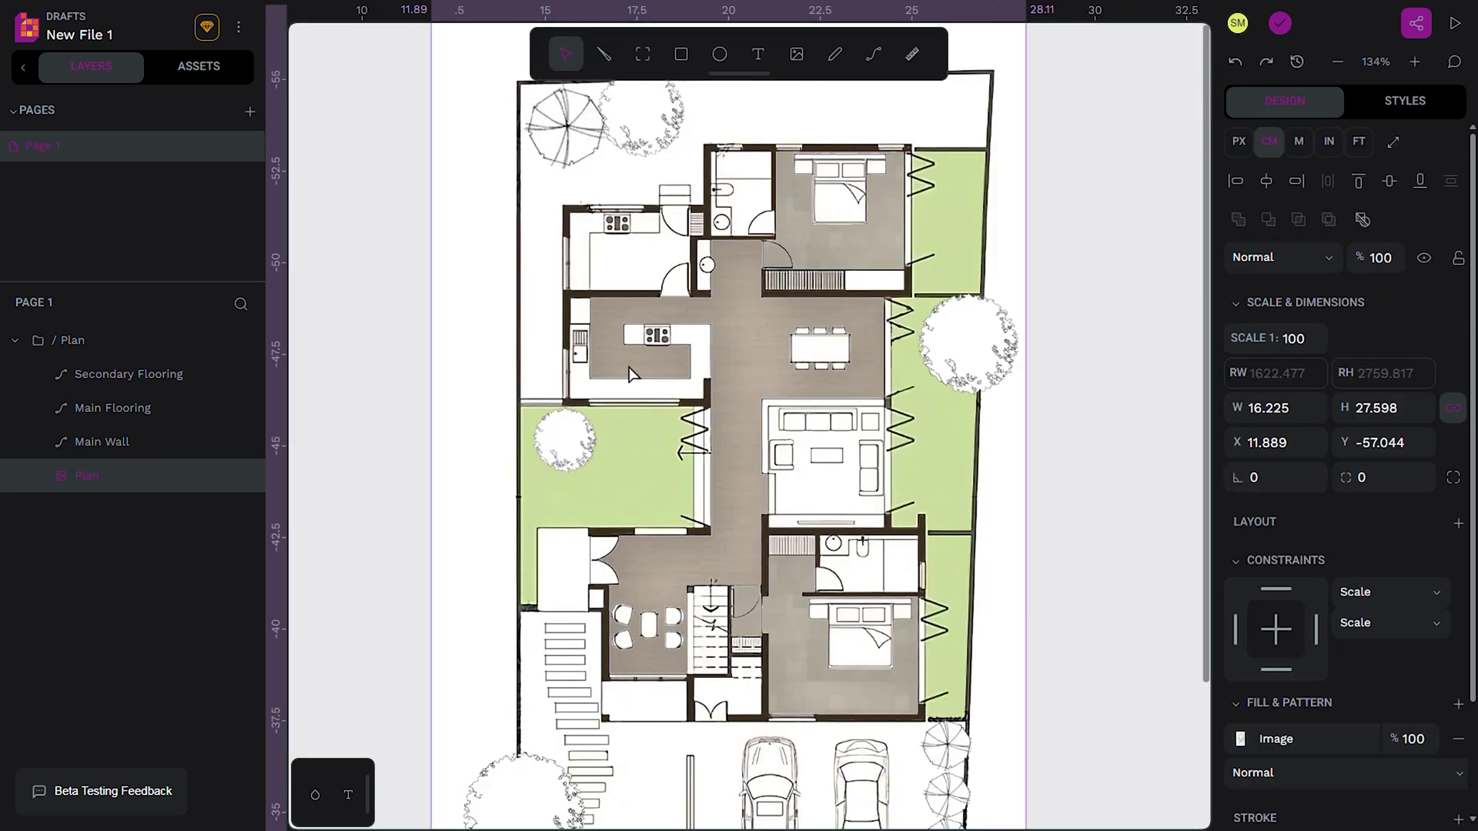
- Select the floors of the separate upper kitchen, stairs, rooms below the stairs and both bathrooms, and apply the Services Flooring style
{"action": "left_click", "coordinate": [639, 254]}
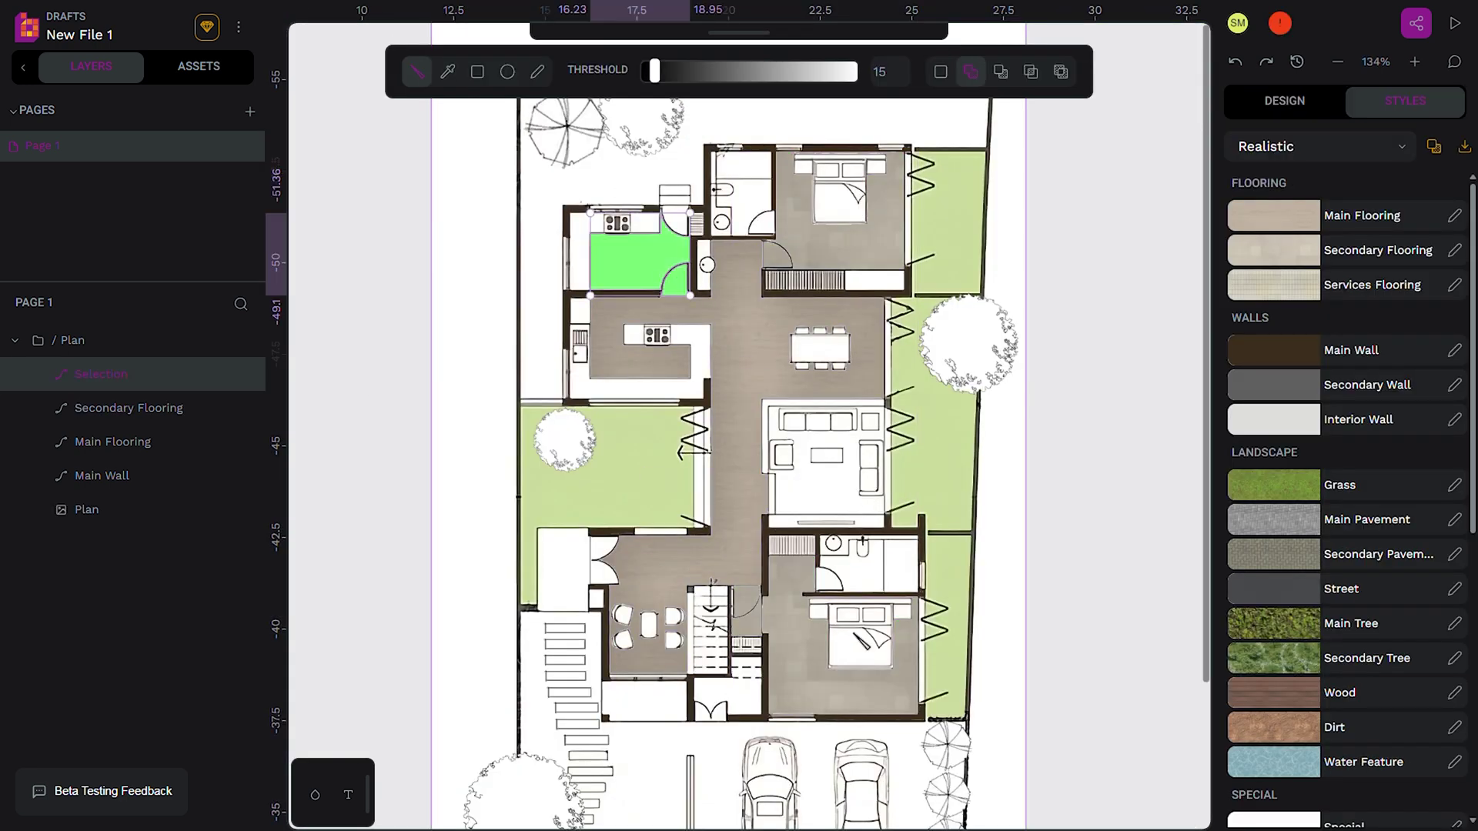
{"action": "scroll", "coordinate": [853, 632], "scroll_direction": "down", "scroll_amount": 1}
{"action": "left_click", "coordinate": [648, 606]}
{"action": "left_click", "coordinate": [742, 594]}
{"action": "scroll", "coordinate": [739, 593], "scroll_direction": "up", "scroll_amount": 5}
{"action": "left_click", "coordinate": [637, 446]}
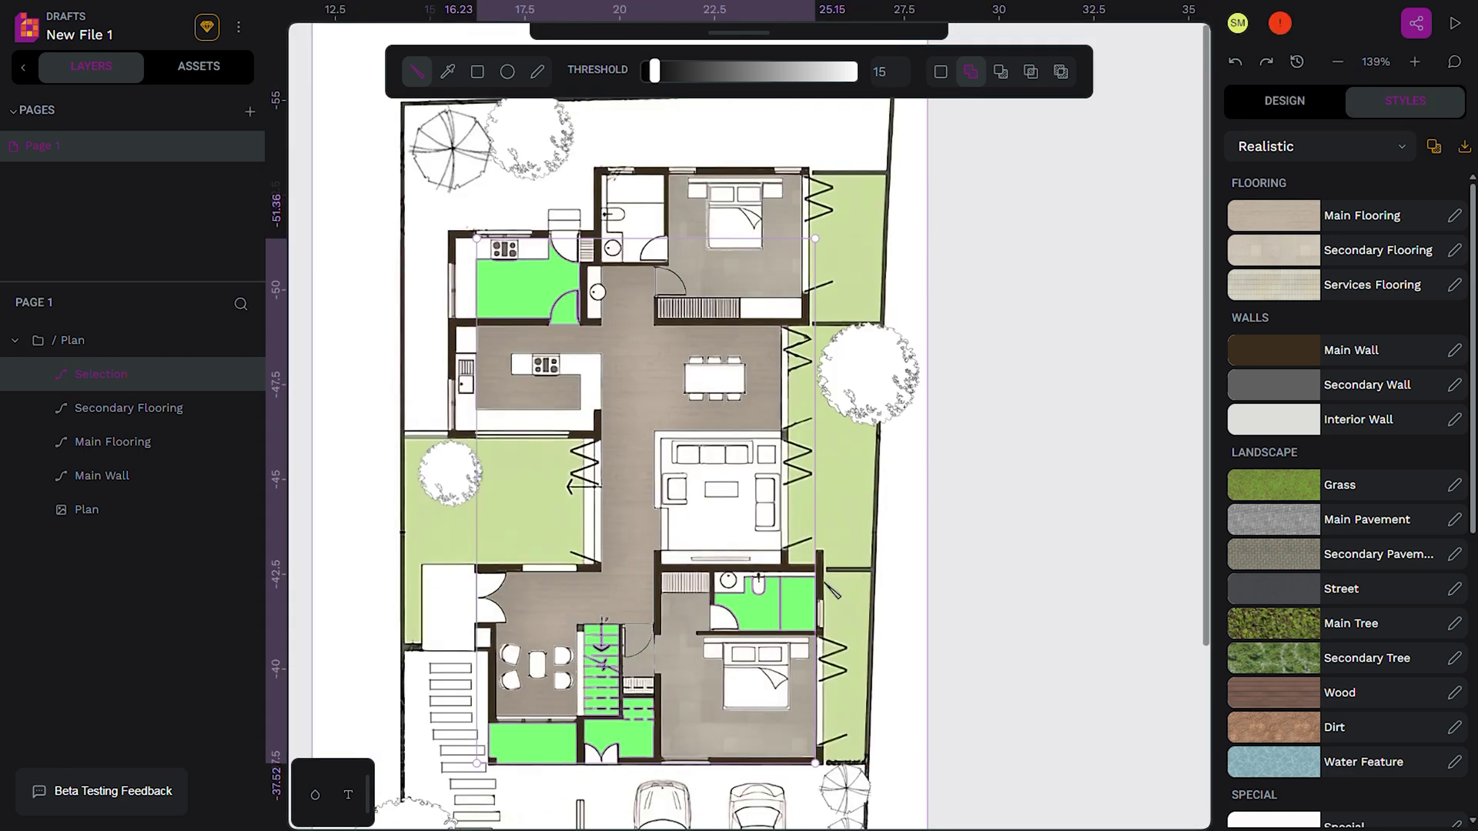
{"action": "left_click", "coordinate": [567, 310]}
{"action": "left_click", "coordinate": [642, 221]}
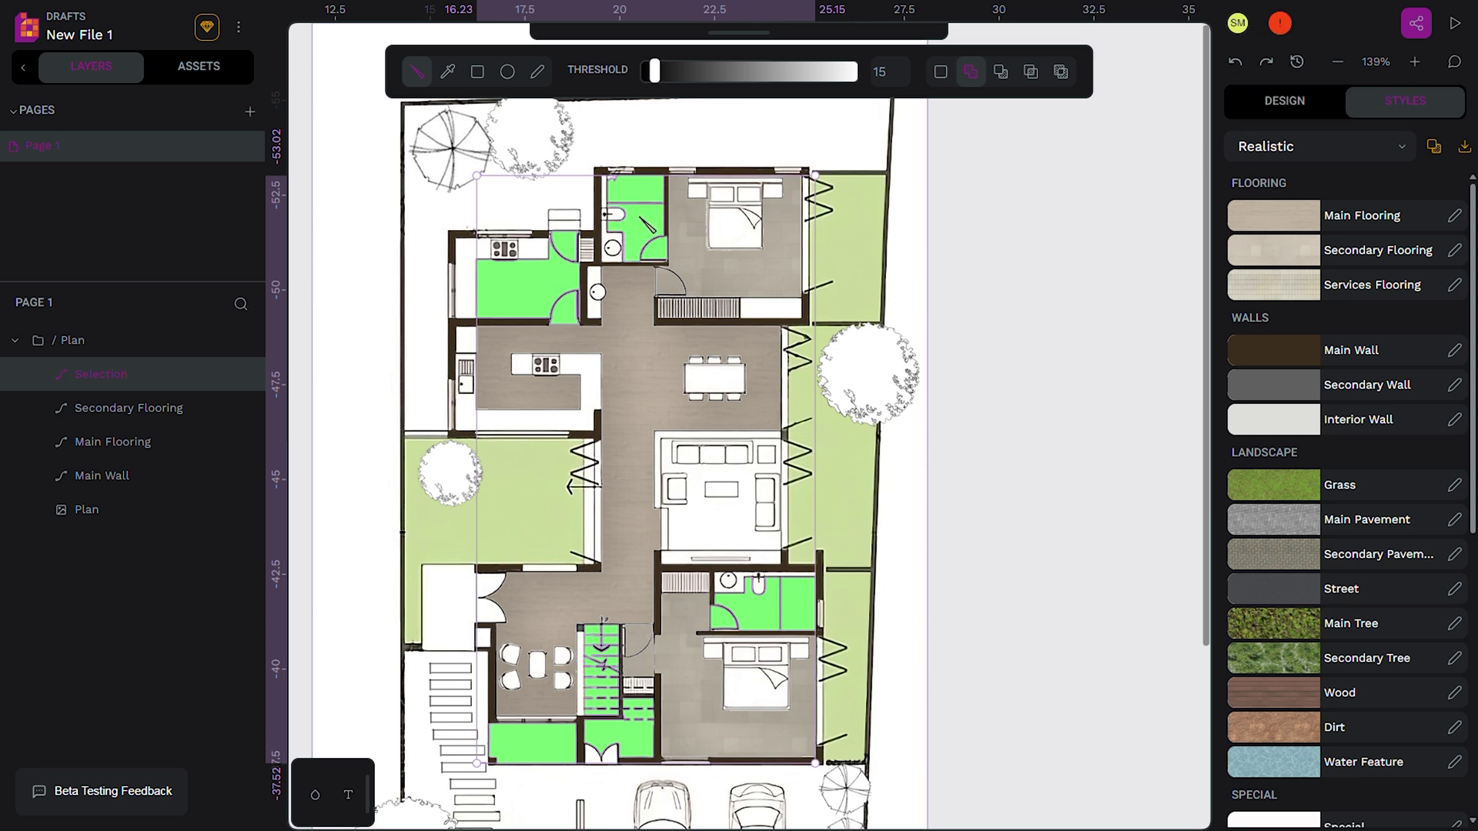
{"action": "left_click", "coordinate": [1366, 284]}
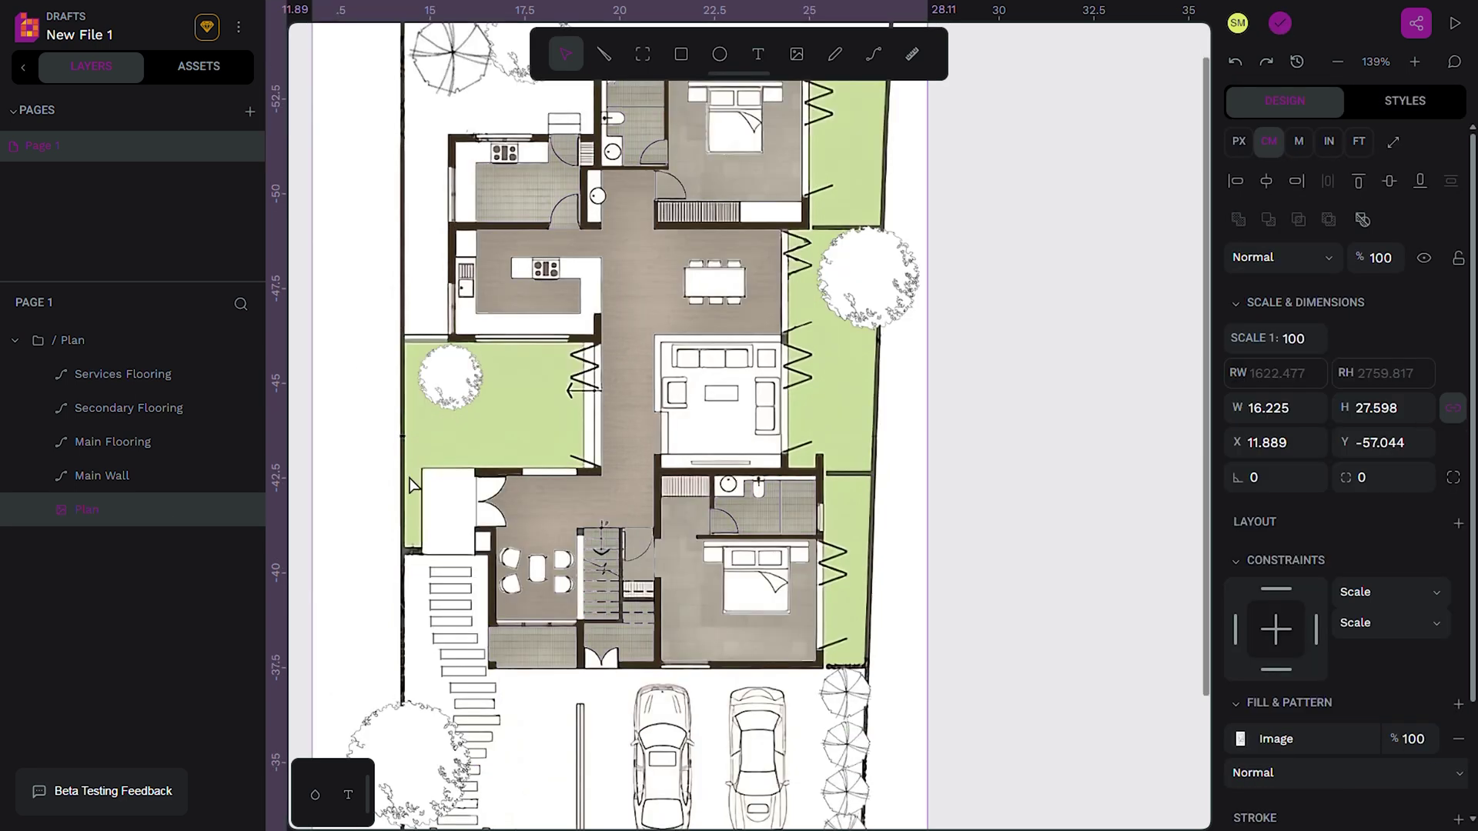
- Extend the Main Flooring area to include the living room floor around the sofas
{"action": "left_click", "coordinate": [113, 442]}
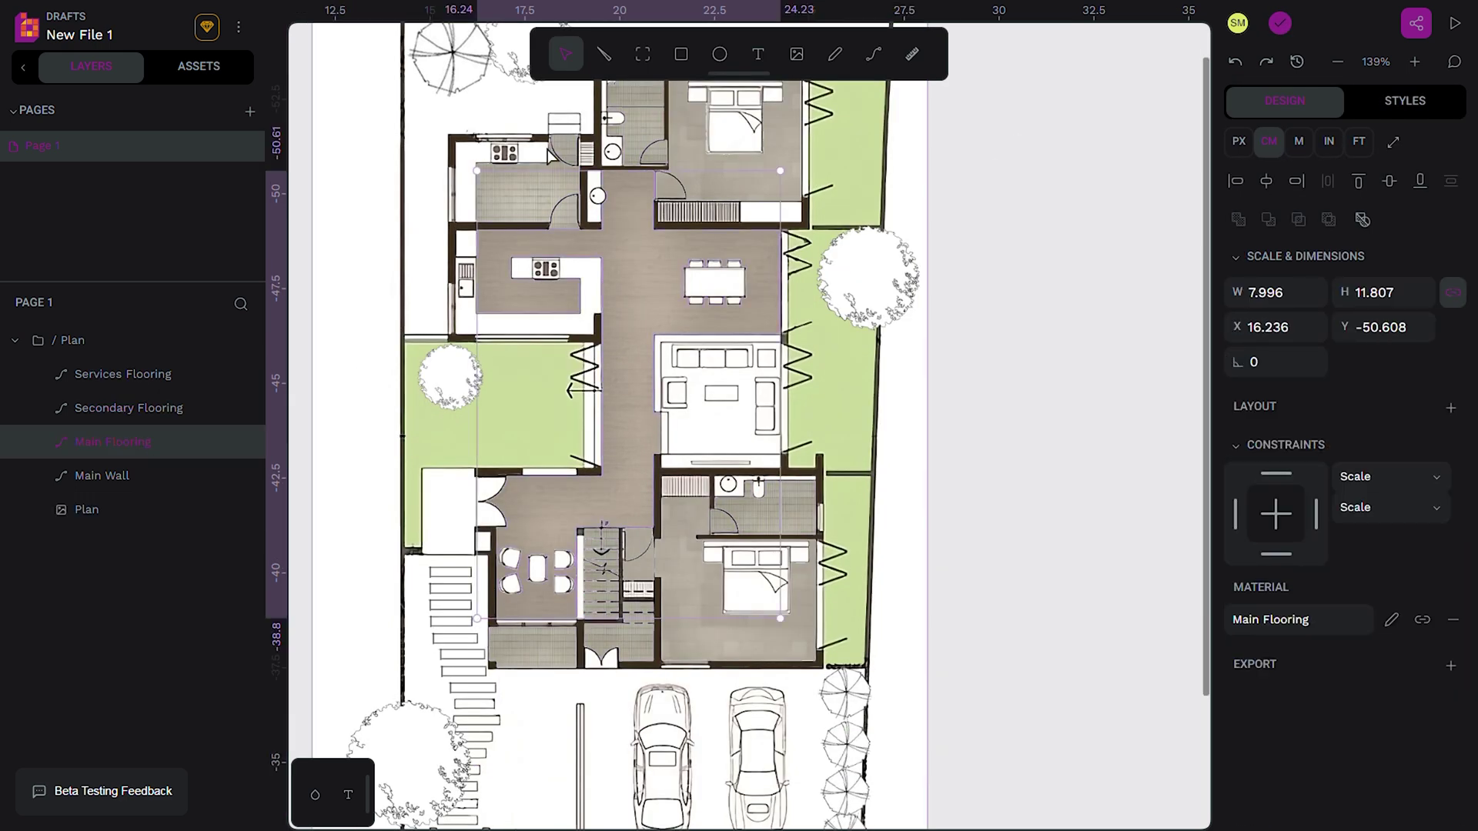
{"action": "key", "text": "w"}
{"action": "left_click", "coordinate": [707, 421]}
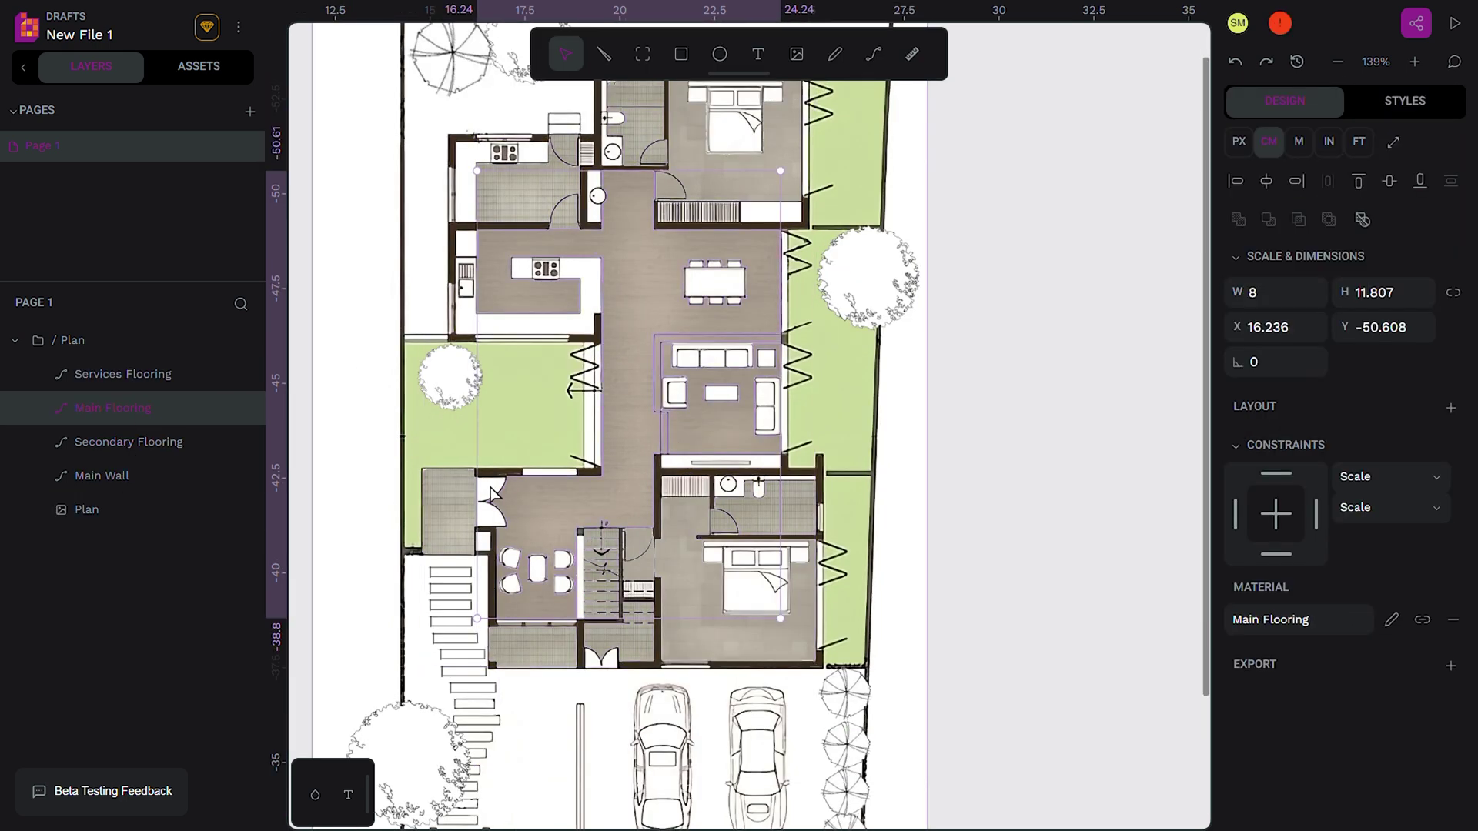
- Select all the plan's light-green garden areas by colour, apply the Grass style and deselect them
{"action": "scroll", "coordinate": [496, 521], "scroll_direction": "up", "scroll_amount": 1}
{"action": "left_click", "coordinate": [447, 71]}
{"action": "left_click", "coordinate": [524, 501]}
{"action": "left_click", "coordinate": [1339, 485]}
{"action": "left_click", "coordinate": [1062, 468]}
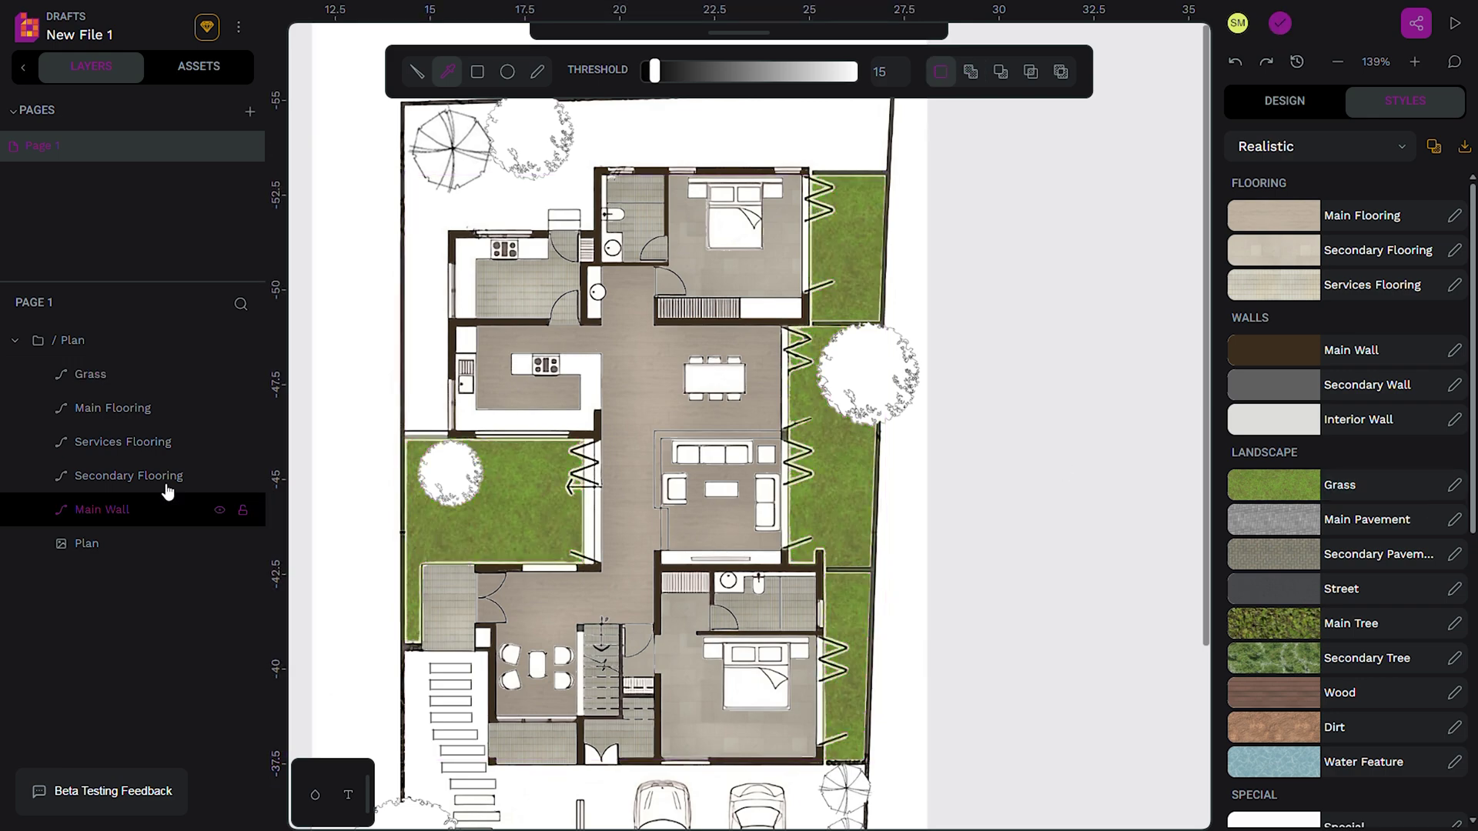
- Add the upper bedroom's door-swing area to the Secondary Flooring area
{"action": "left_click", "coordinate": [128, 476]}
{"action": "left_click", "coordinate": [417, 71]}
{"action": "left_click", "coordinate": [668, 283]}
- Apply the Secondary Pavement style to the outdoor paving around the back of the house
{"action": "scroll", "coordinate": [608, 533], "scroll_direction": "up", "scroll_amount": 5}
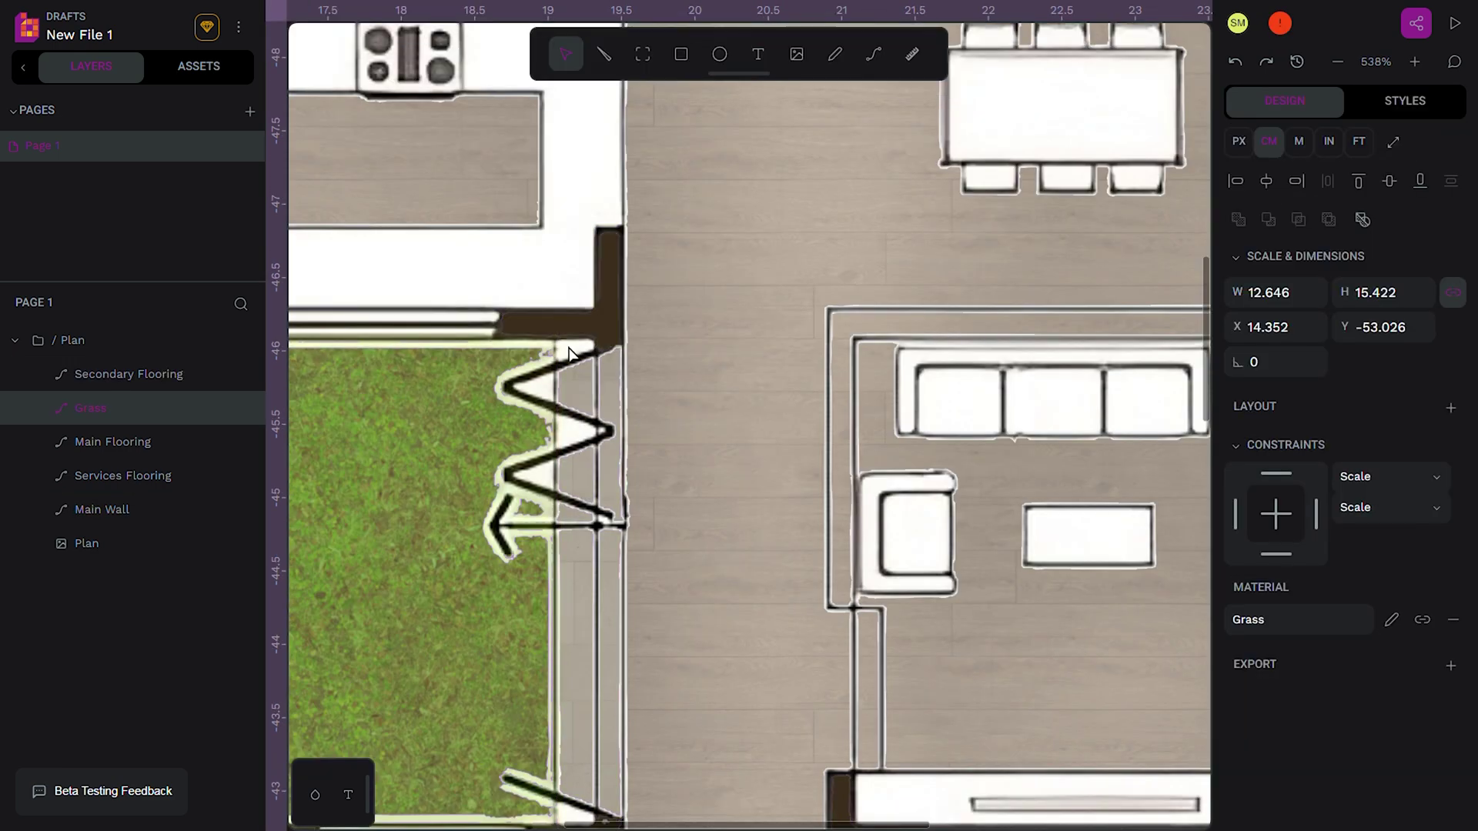
{"action": "scroll", "coordinate": [539, 485], "scroll_direction": "down", "scroll_amount": 5}
{"action": "left_click", "coordinate": [1377, 555]}
- Paint over the unselected segments of the driveway-side trees and the round backyard tree to add them to the tree selection
{"action": "scroll", "coordinate": [1378, 554], "scroll_direction": "down", "scroll_amount": 1}
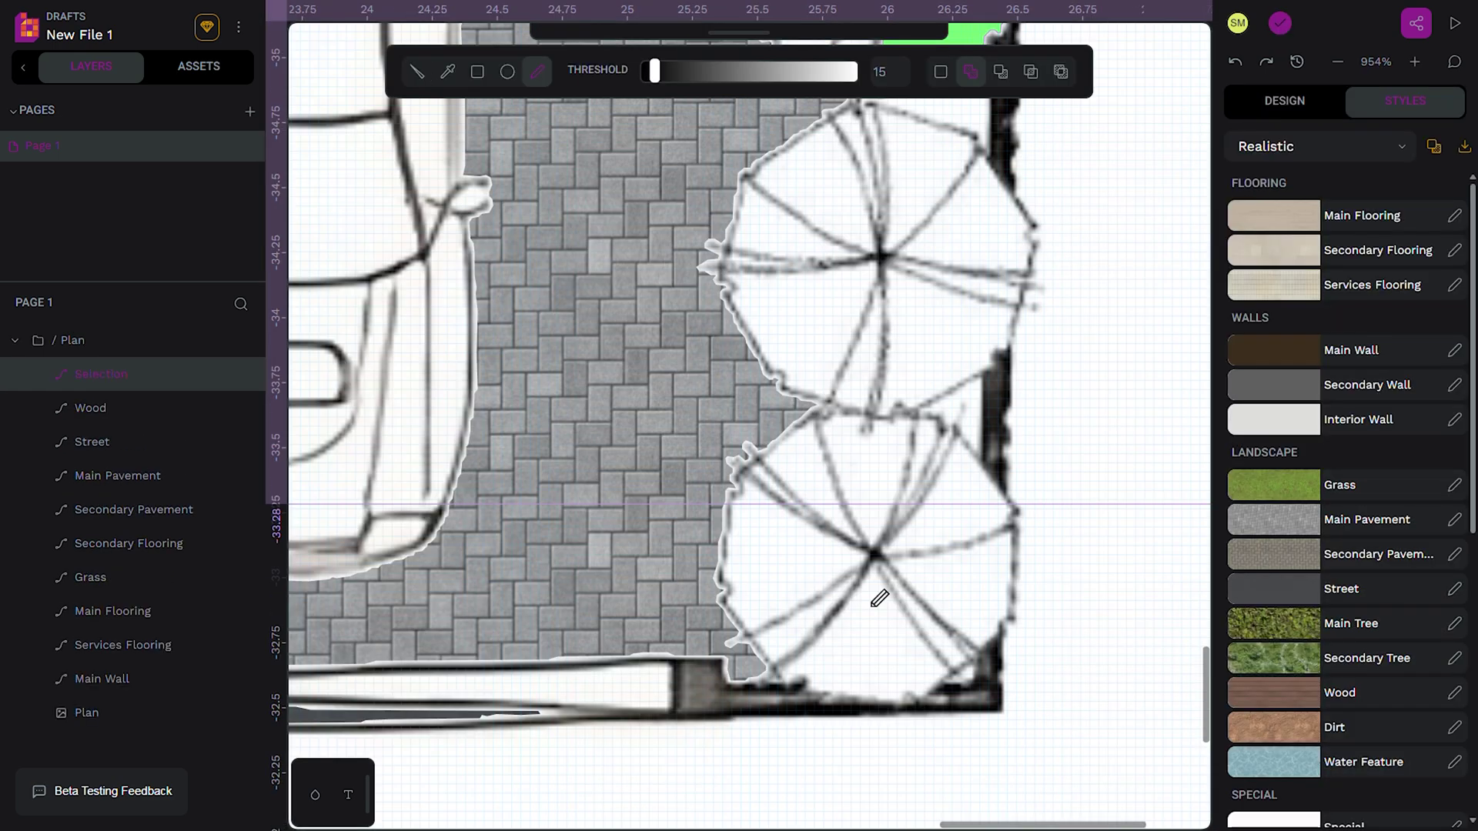
{"action": "mouse_move", "coordinate": [817, 406]}
{"action": "left_mouse_down"}
{"action": "mouse_move", "coordinate": [726, 612]}
{"action": "mouse_move", "coordinate": [989, 479]}
{"action": "mouse_move", "coordinate": [820, 407]}
{"action": "left_mouse_up"}
{"action": "scroll", "coordinate": [825, 408], "scroll_direction": "up", "scroll_amount": 2}
{"action": "mouse_move", "coordinate": [868, 299]}
{"action": "left_mouse_down"}
{"action": "mouse_move", "coordinate": [790, 581]}
{"action": "mouse_move", "coordinate": [870, 302]}
{"action": "left_mouse_up"}
{"action": "scroll", "coordinate": [868, 315], "scroll_direction": "up", "scroll_amount": 8}
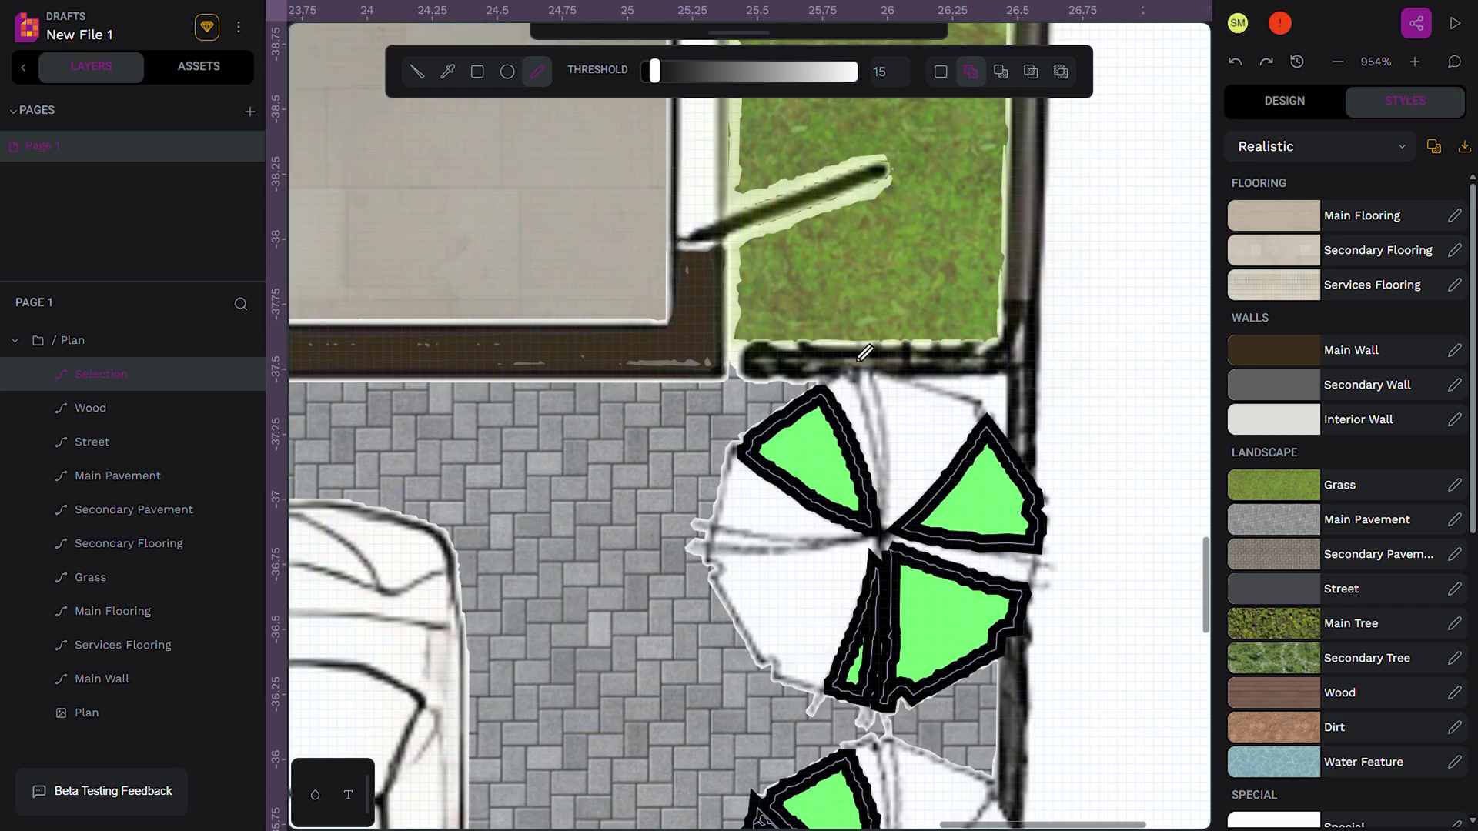
{"action": "mouse_move", "coordinate": [845, 385]}
{"action": "left_mouse_down"}
{"action": "mouse_move", "coordinate": [719, 578]}
{"action": "mouse_move", "coordinate": [1028, 571]}
{"action": "left_mouse_up"}
{"action": "left_click_drag", "start_coordinate": [1027, 571], "coordinate": [850, 382]}
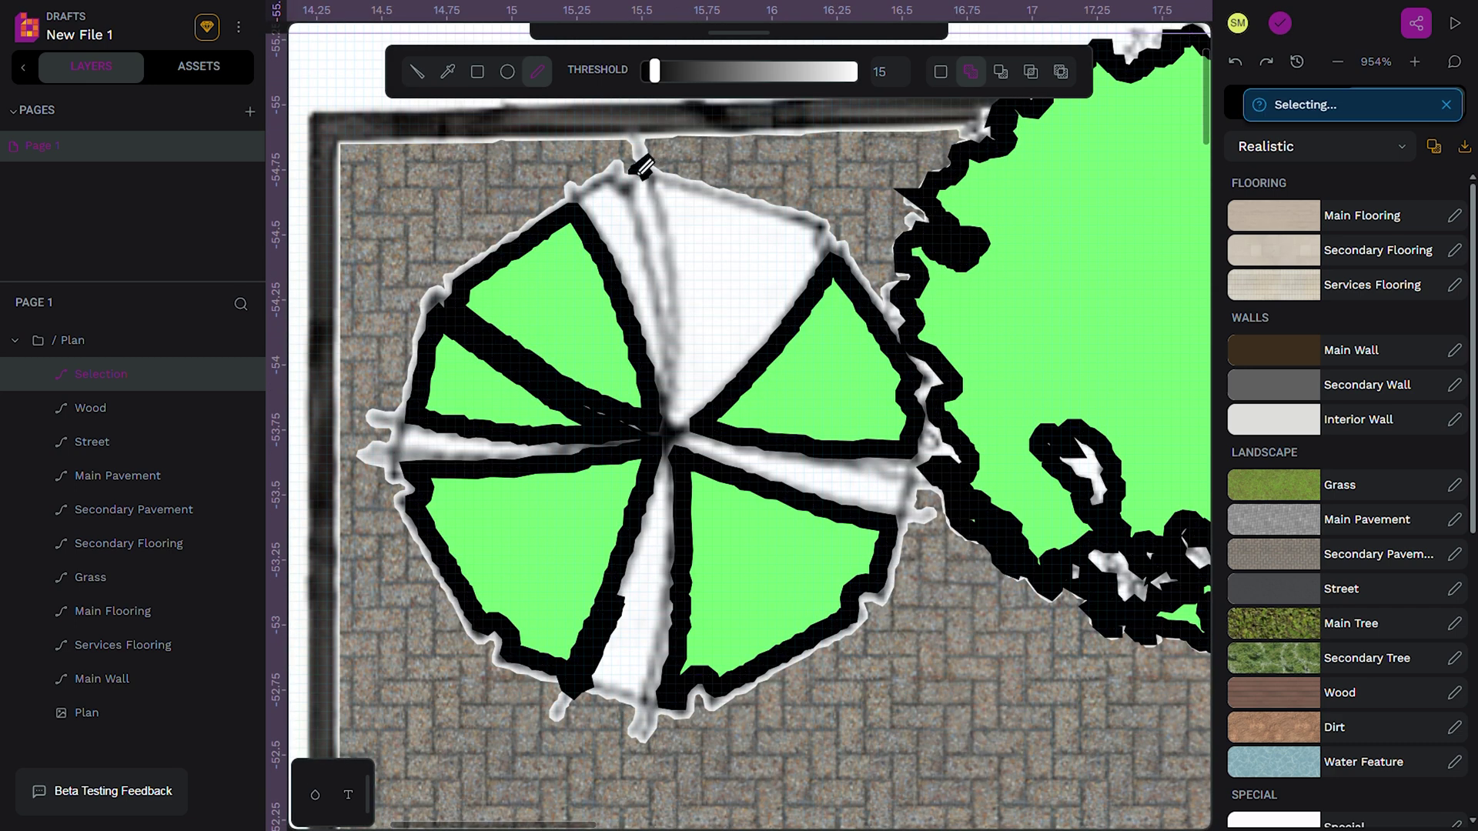
{"action": "mouse_move", "coordinate": [646, 163]}
{"action": "left_mouse_down"}
{"action": "mouse_move", "coordinate": [417, 505]}
{"action": "mouse_move", "coordinate": [641, 723]}
{"action": "mouse_move", "coordinate": [645, 166]}
{"action": "left_mouse_up"}
- Apply the Main Tree style to all the selected trees and leave the area selection
{"action": "key", "text": "shift+0"}
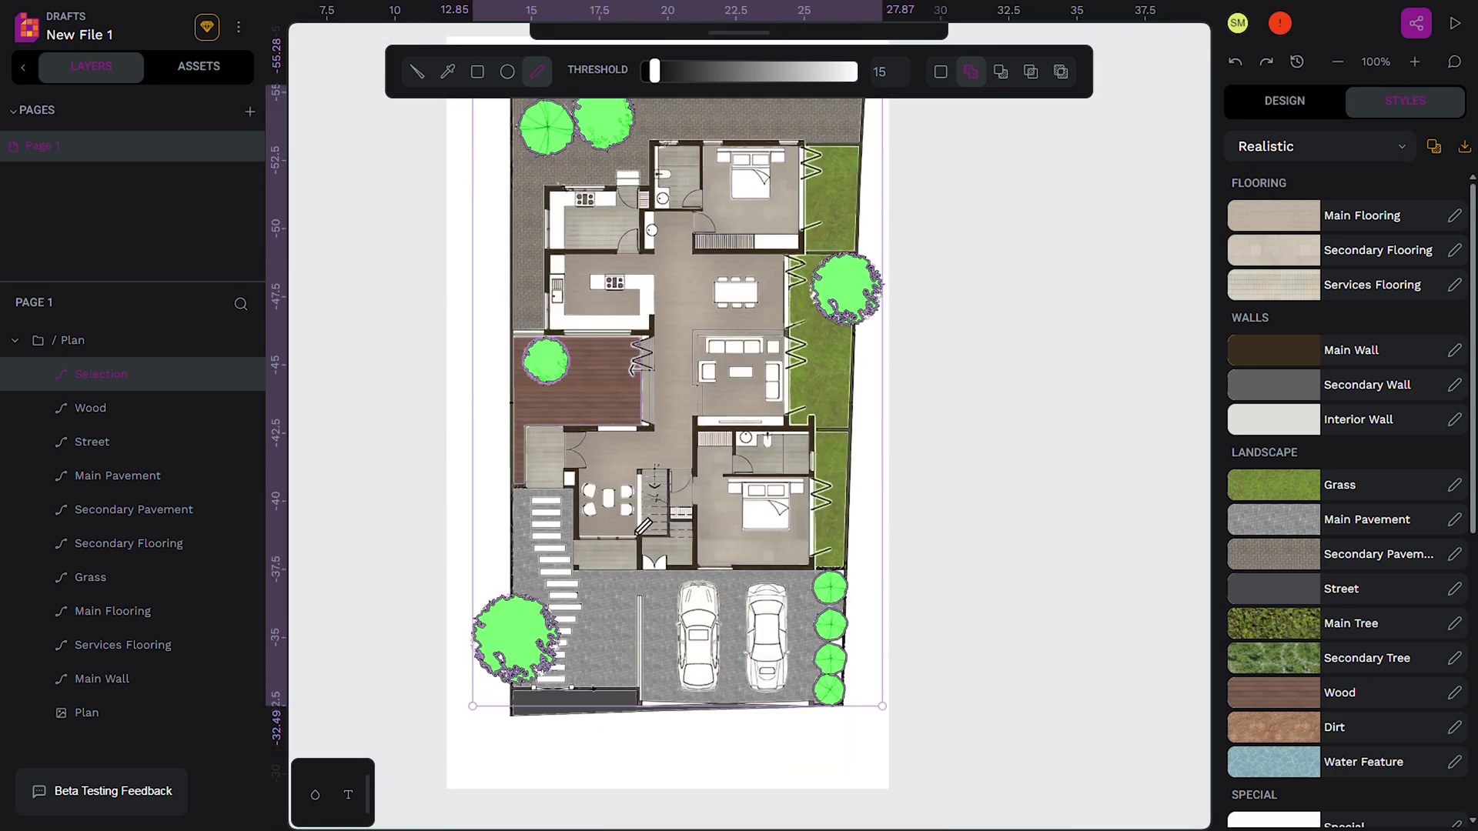
{"action": "scroll", "coordinate": [1362, 605], "scroll_direction": "down", "scroll_amount": 1}
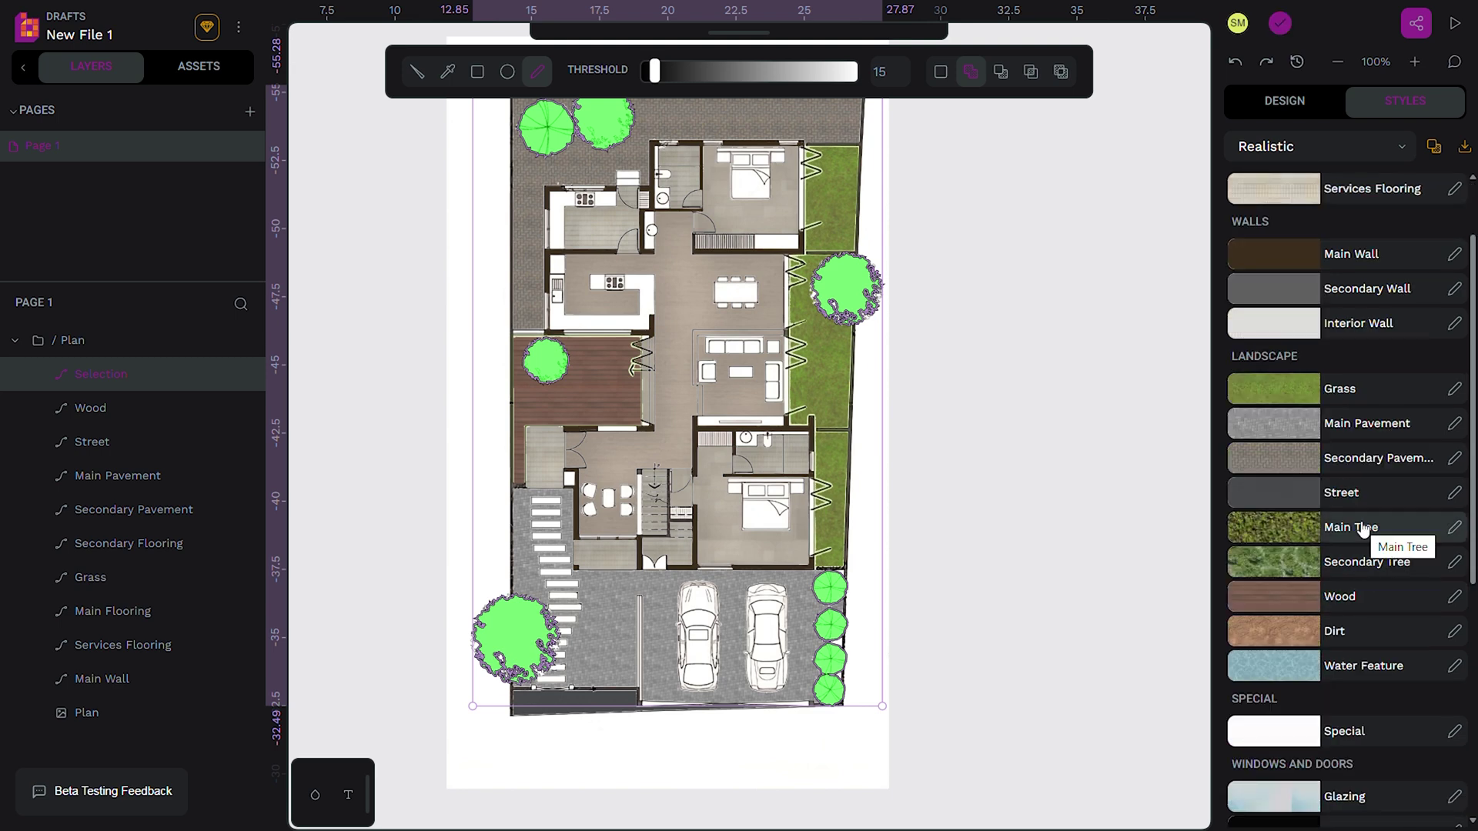
{"action": "left_click", "coordinate": [1363, 527]}
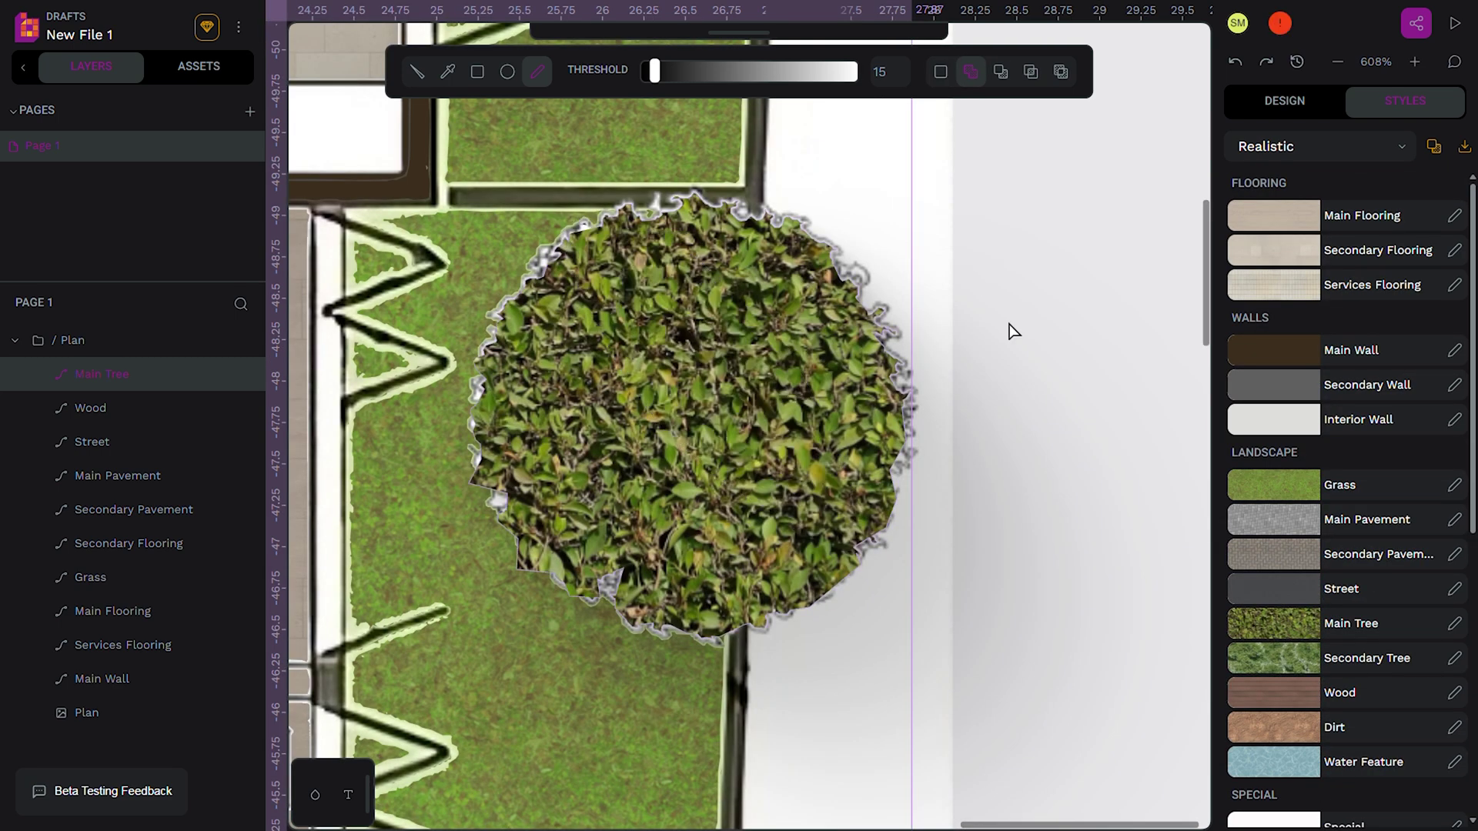
{"action": "scroll", "coordinate": [1013, 331], "scroll_direction": "down", "scroll_amount": 3}
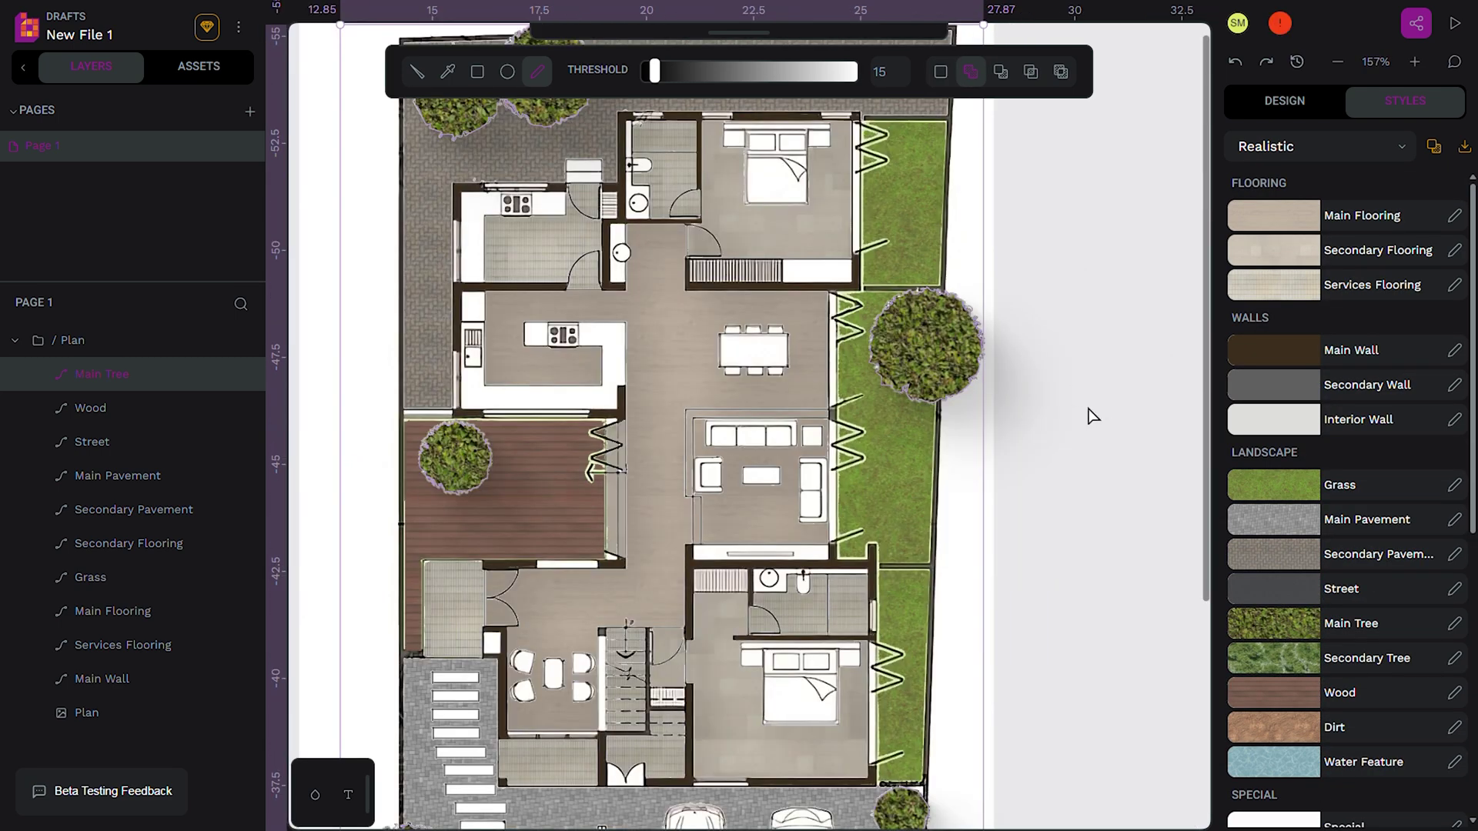
{"action": "scroll", "coordinate": [797, 341], "scroll_direction": "down", "scroll_amount": 5}
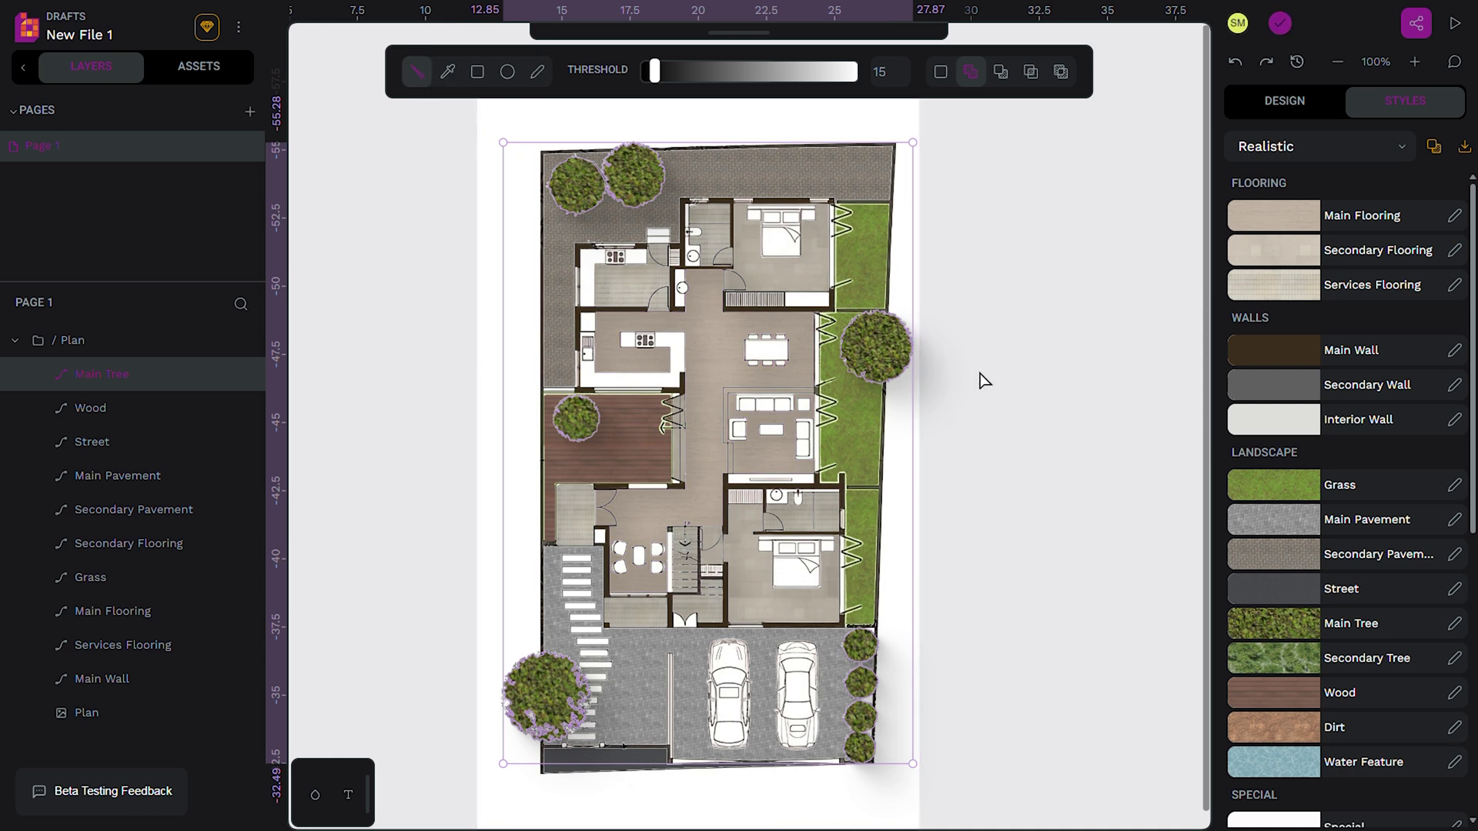
{"action": "key", "text": "Escape"}
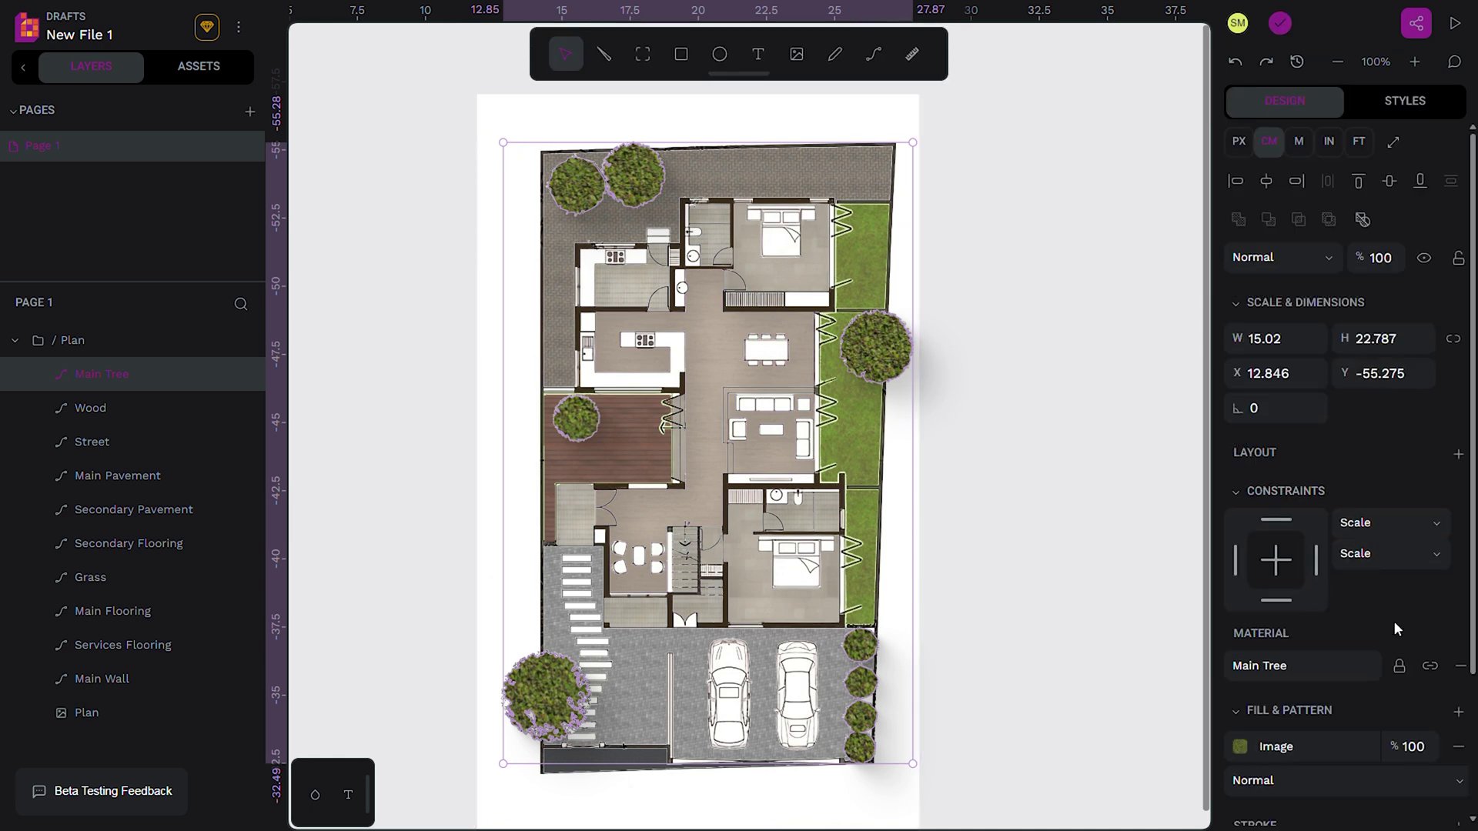
- Set the trees' drop shadow to X offset 10, Y offset 10, blur 2 and spread 2
{"action": "scroll", "coordinate": [1395, 628], "scroll_direction": "down", "scroll_amount": 3}
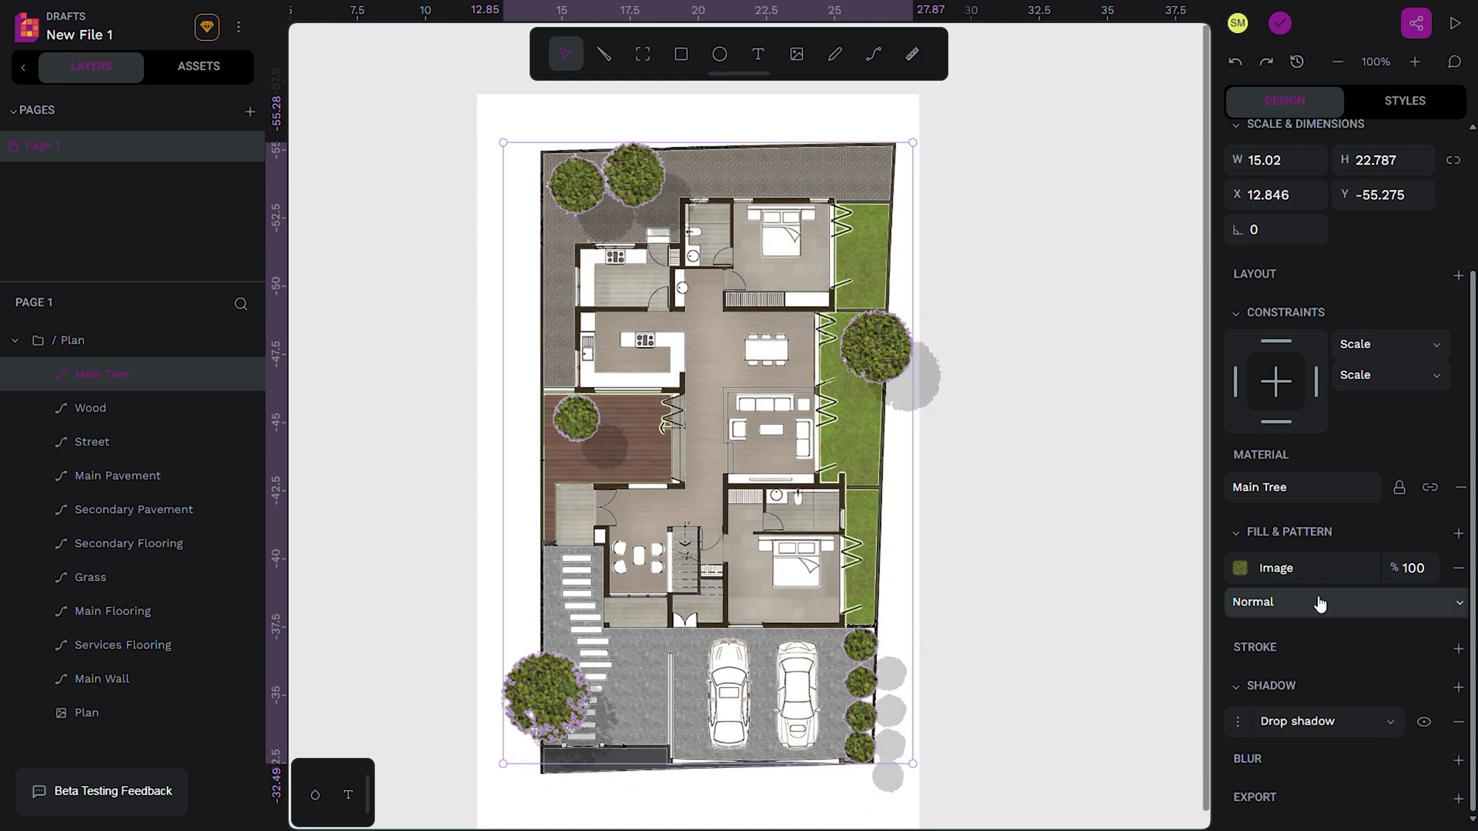
{"action": "left_click", "coordinate": [1237, 722]}
{"action": "scroll", "coordinate": [1327, 669], "scroll_direction": "down", "scroll_amount": 1}
{"action": "left_click", "coordinate": [1261, 689]}
{"action": "type", "text": "20"}
{"action": "left_click", "coordinate": [1261, 720]}
{"action": "type", "text": "10"}
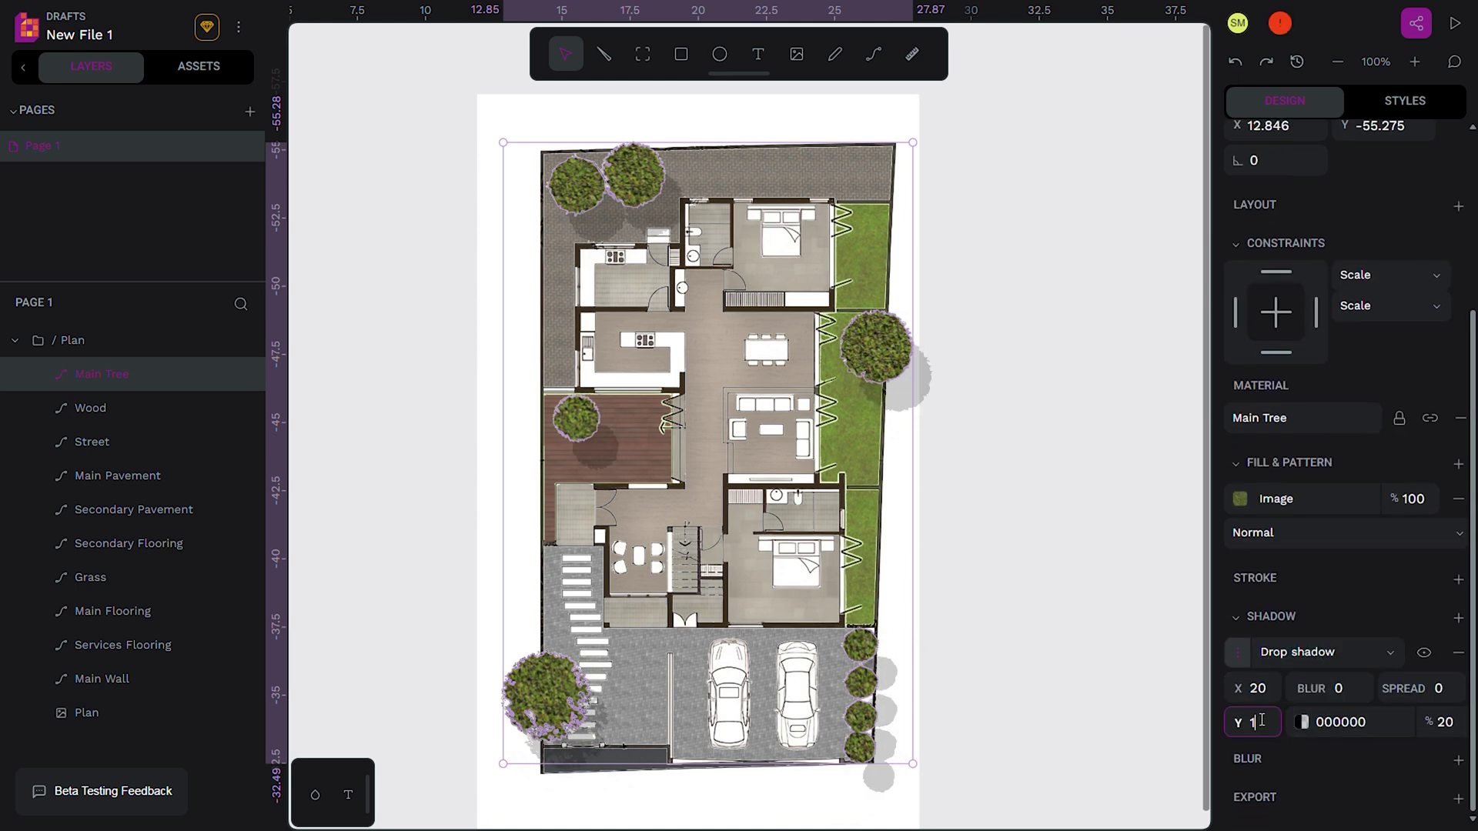
{"action": "left_click", "coordinate": [1262, 690]}
{"action": "type", "text": "10"}
{"action": "key", "text": "Return"}
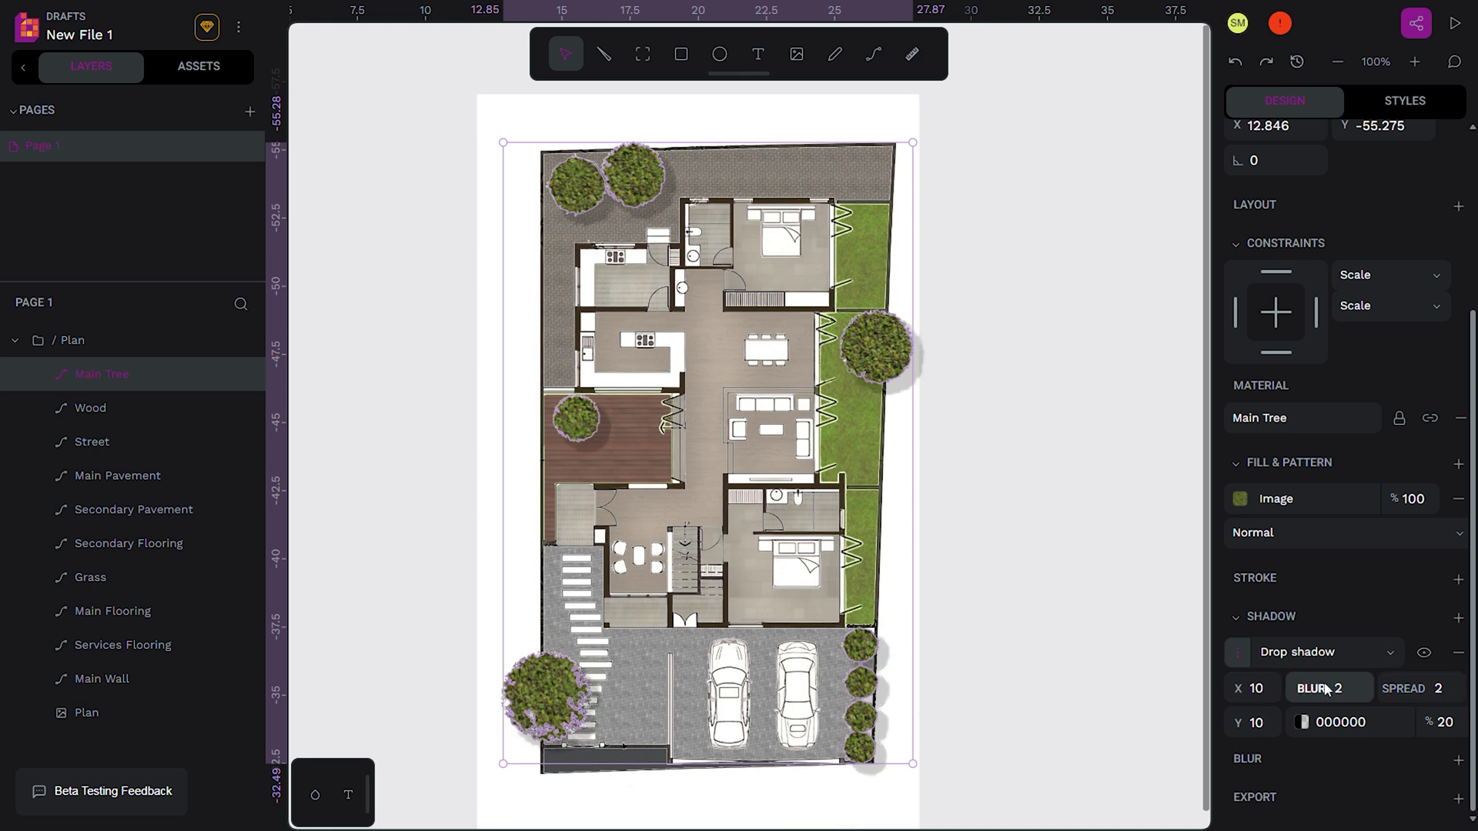
{"action": "left_click", "coordinate": [1270, 617]}
- Add a hard shadow to the Main Wall layer with X offset 20, Y offset 20 and 40% black
{"action": "left_click", "coordinate": [101, 679]}
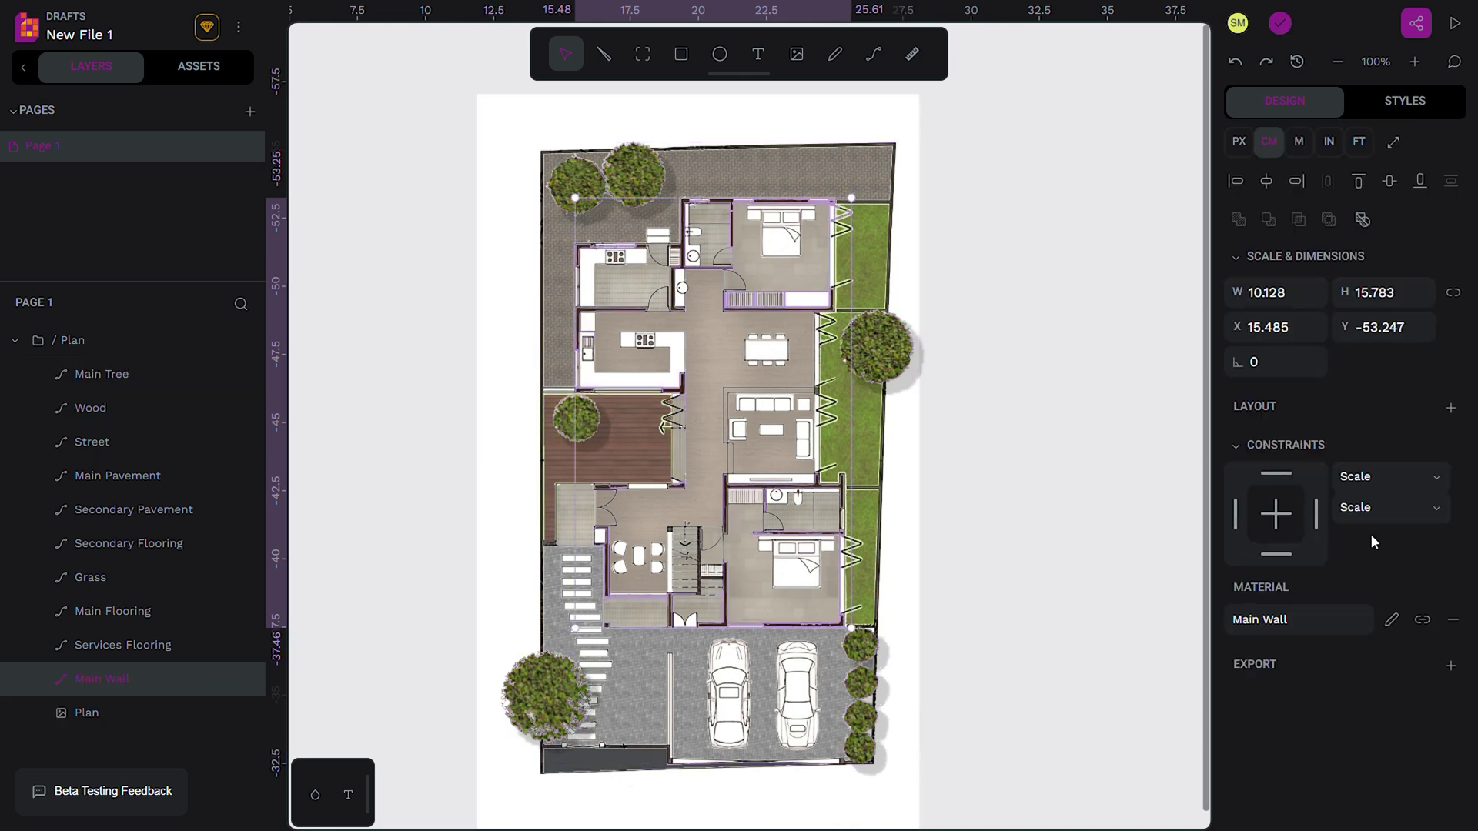
{"action": "left_click", "coordinate": [1398, 621]}
{"action": "scroll", "coordinate": [1416, 586], "scroll_direction": "down", "scroll_amount": 2}
{"action": "left_click", "coordinate": [1458, 722]}
{"action": "scroll", "coordinate": [1368, 713], "scroll_direction": "down", "scroll_amount": 1}
{"action": "left_click", "coordinate": [1391, 728]}
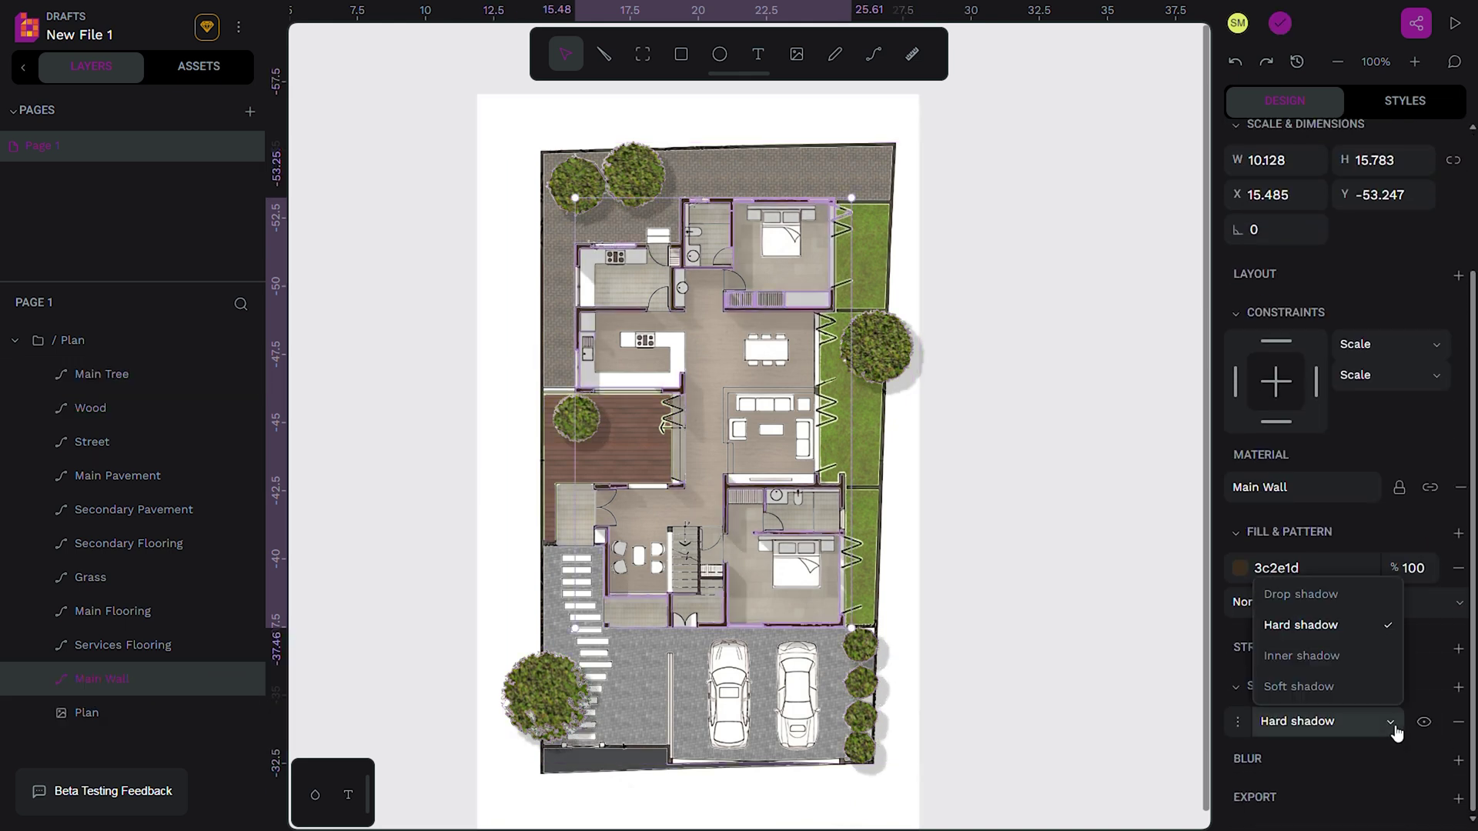
{"action": "left_click", "coordinate": [1326, 595]}
{"action": "left_click", "coordinate": [1391, 727]}
{"action": "left_click", "coordinate": [1319, 624]}
{"action": "scroll", "coordinate": [1350, 688], "scroll_direction": "down", "scroll_amount": 2}
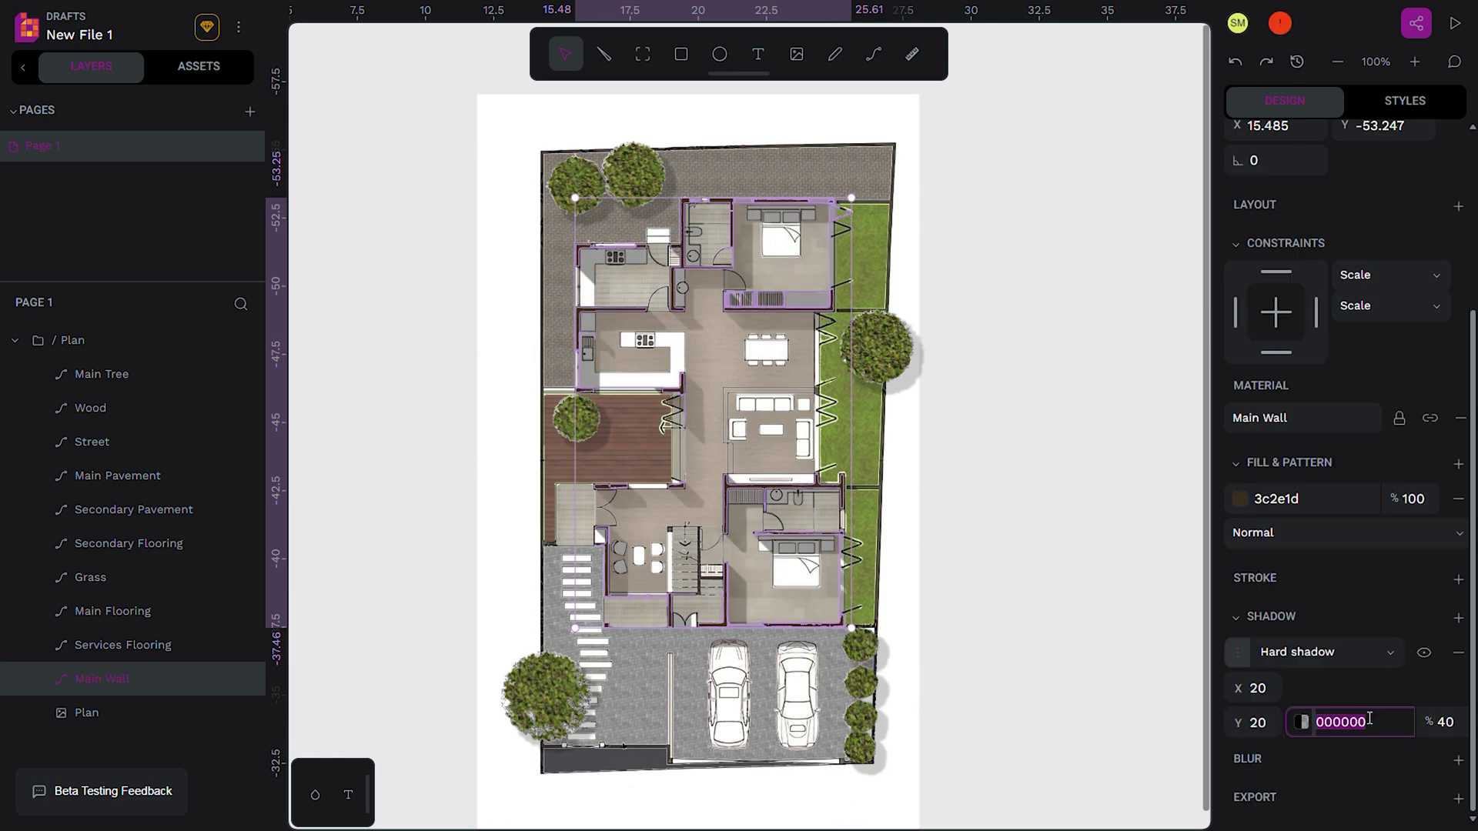
{"action": "left_click", "coordinate": [1019, 475]}
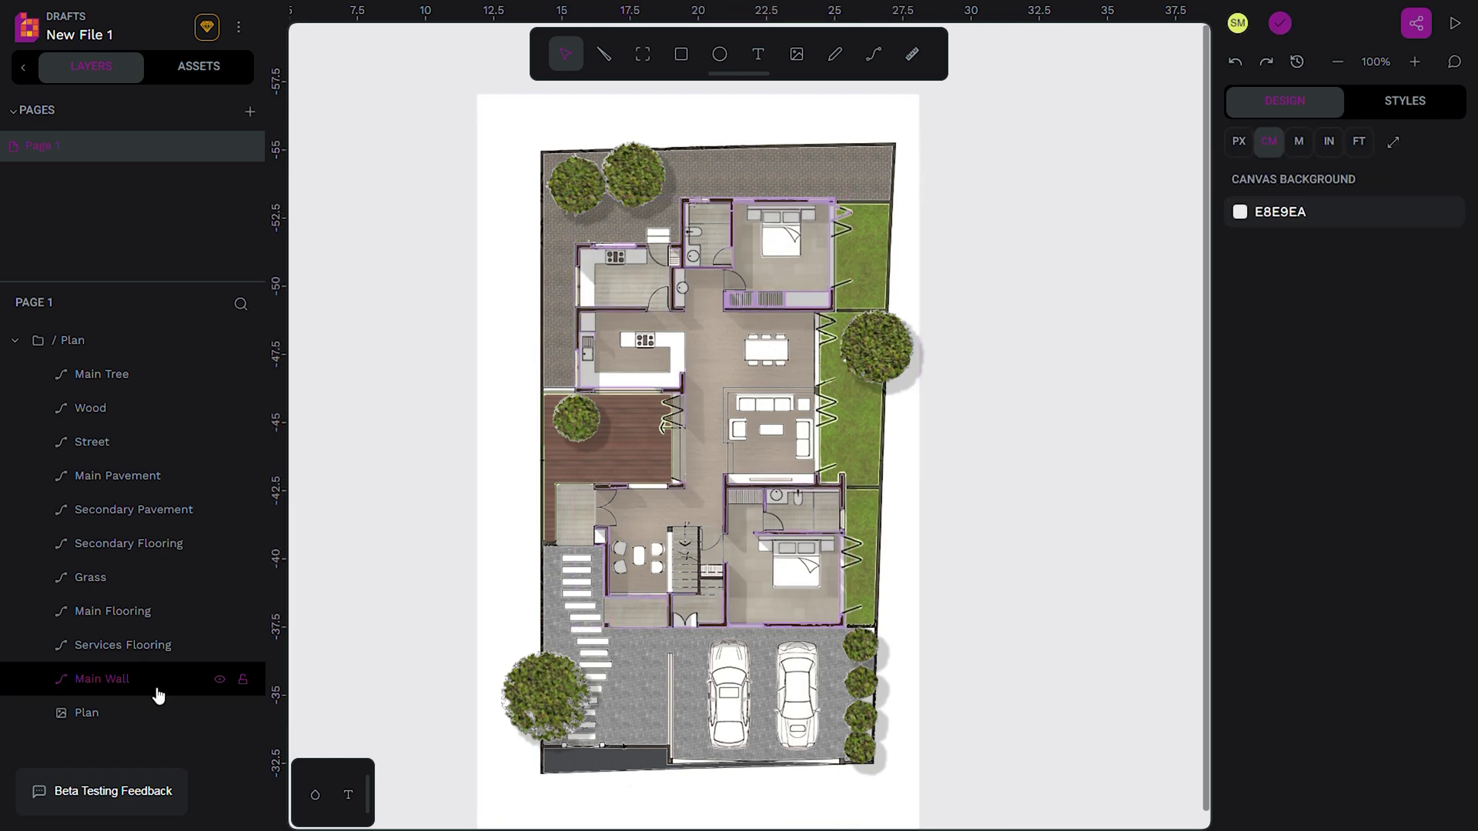
- Area-select the white stepping stones of the entrance walkway on the Plan image, adding each slab to one selection
{"action": "left_click", "coordinate": [146, 713]}
{"action": "left_click", "coordinate": [604, 54]}
{"action": "scroll", "coordinate": [581, 653], "scroll_direction": "up", "scroll_amount": 7}
{"action": "left_click", "coordinate": [591, 288]}
{"action": "left_click", "coordinate": [589, 332]}
{"action": "left_click", "coordinate": [589, 377]}
{"action": "left_click", "coordinate": [565, 424], "text": "shift"}
{"action": "left_click", "coordinate": [576, 471], "text": "shift"}
{"action": "left_click", "coordinate": [597, 516], "text": "shift"}
{"action": "left_click", "coordinate": [601, 561], "text": "shift"}
{"action": "left_click", "coordinate": [626, 608], "text": "shift"}
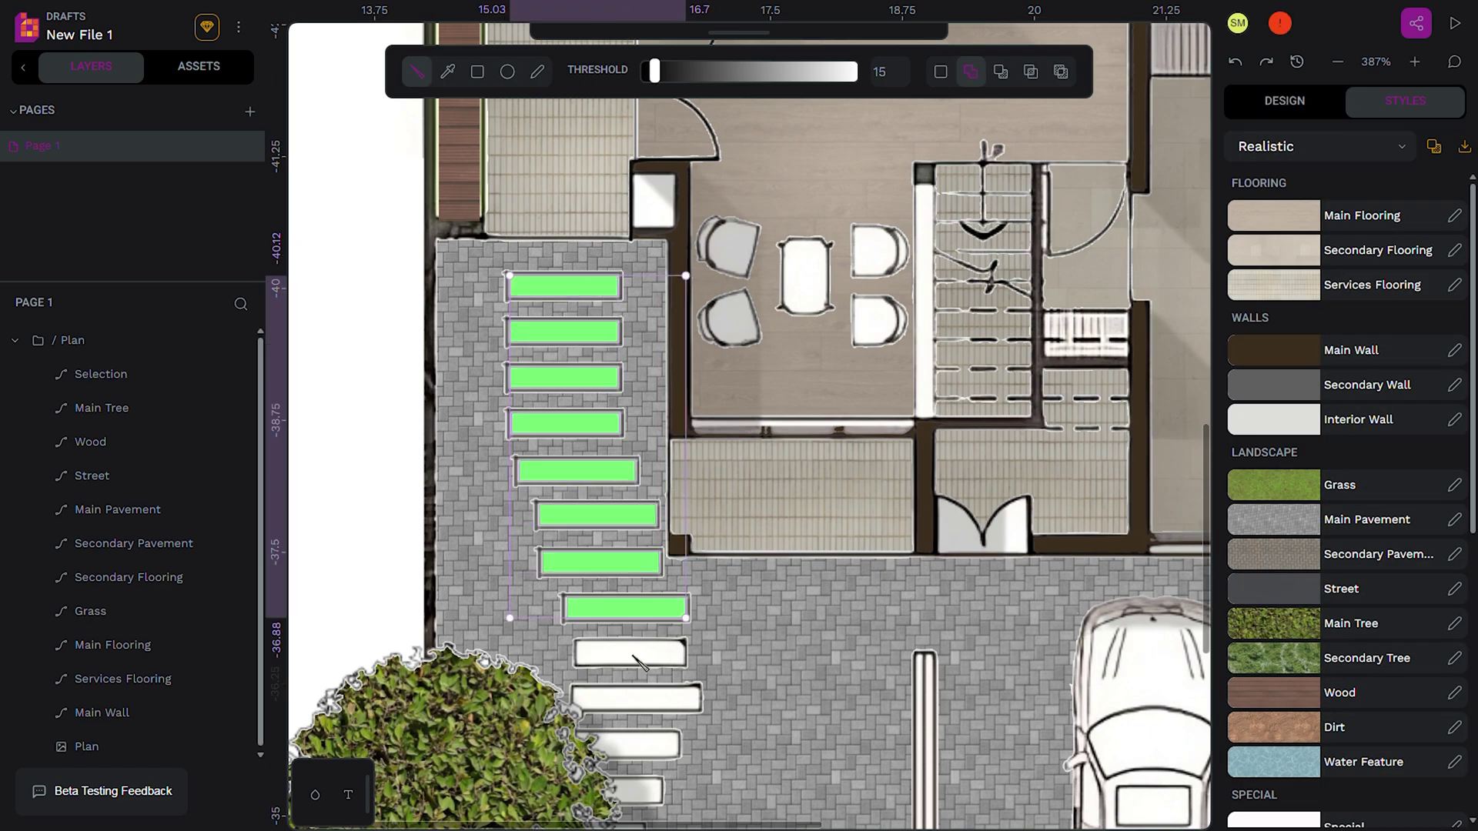
- Apply the Custom 1 style with solid fill B1B2B5 to the selected stepping stones and leave the area selection
{"action": "key", "text": "shift+1"}
{"action": "scroll", "coordinate": [1359, 554], "scroll_direction": "down", "scroll_amount": 5}
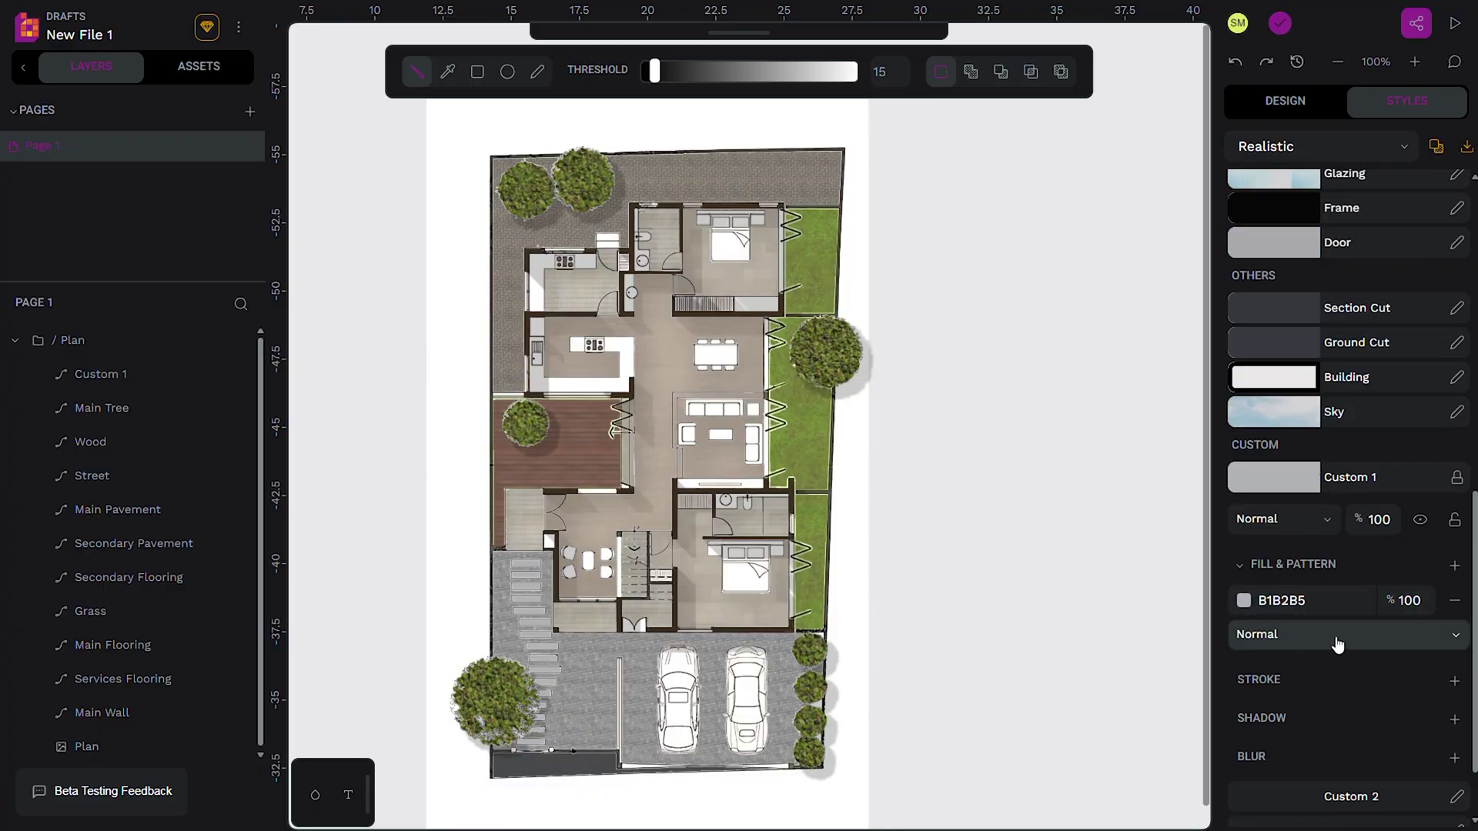
{"action": "scroll", "coordinate": [1337, 645], "scroll_direction": "down", "scroll_amount": 2}
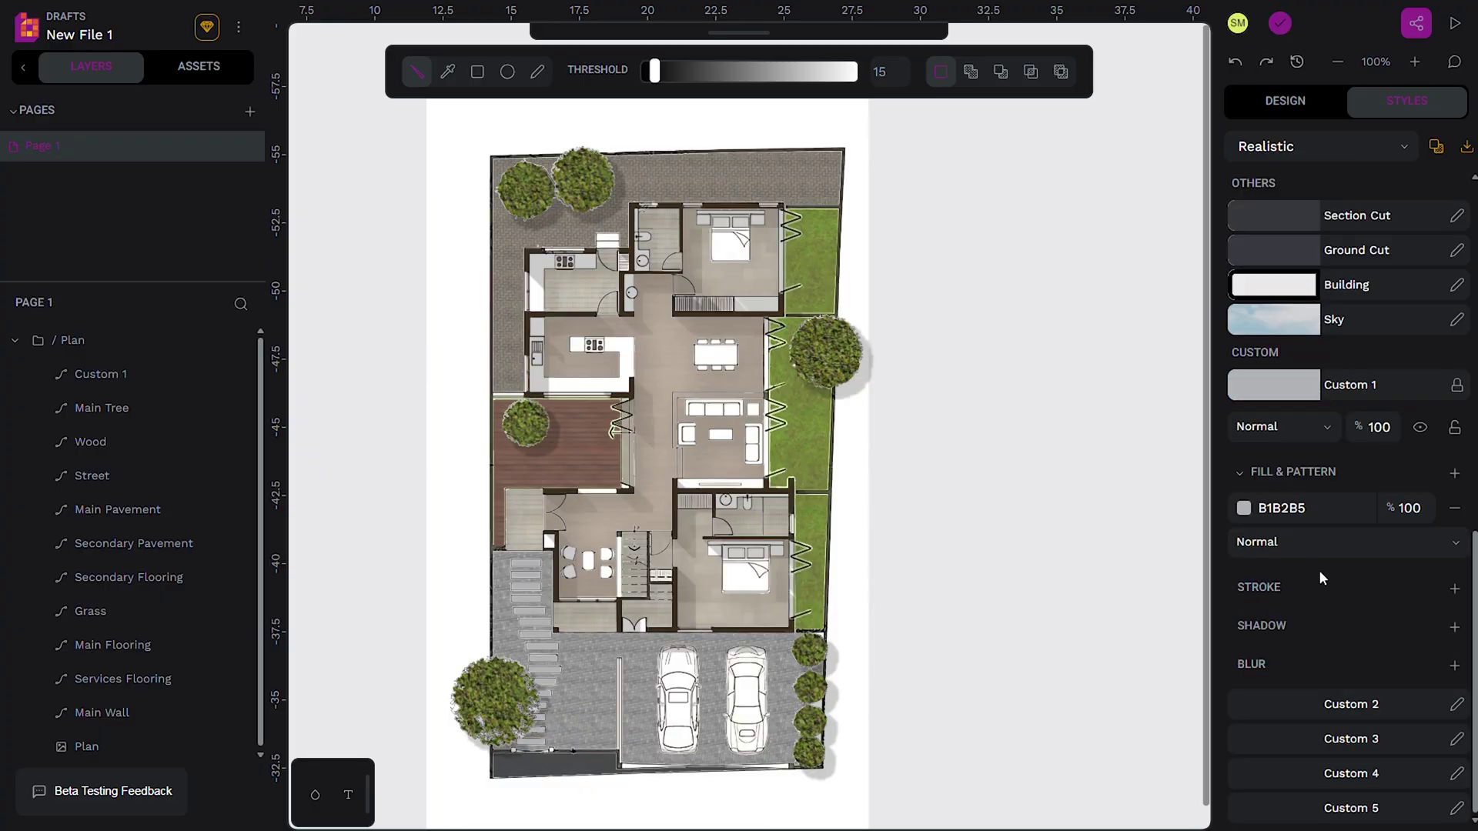
{"action": "left_click", "coordinate": [1243, 508]}
{"action": "left_click", "coordinate": [1067, 434]}
{"action": "left_click", "coordinate": [1149, 434]}
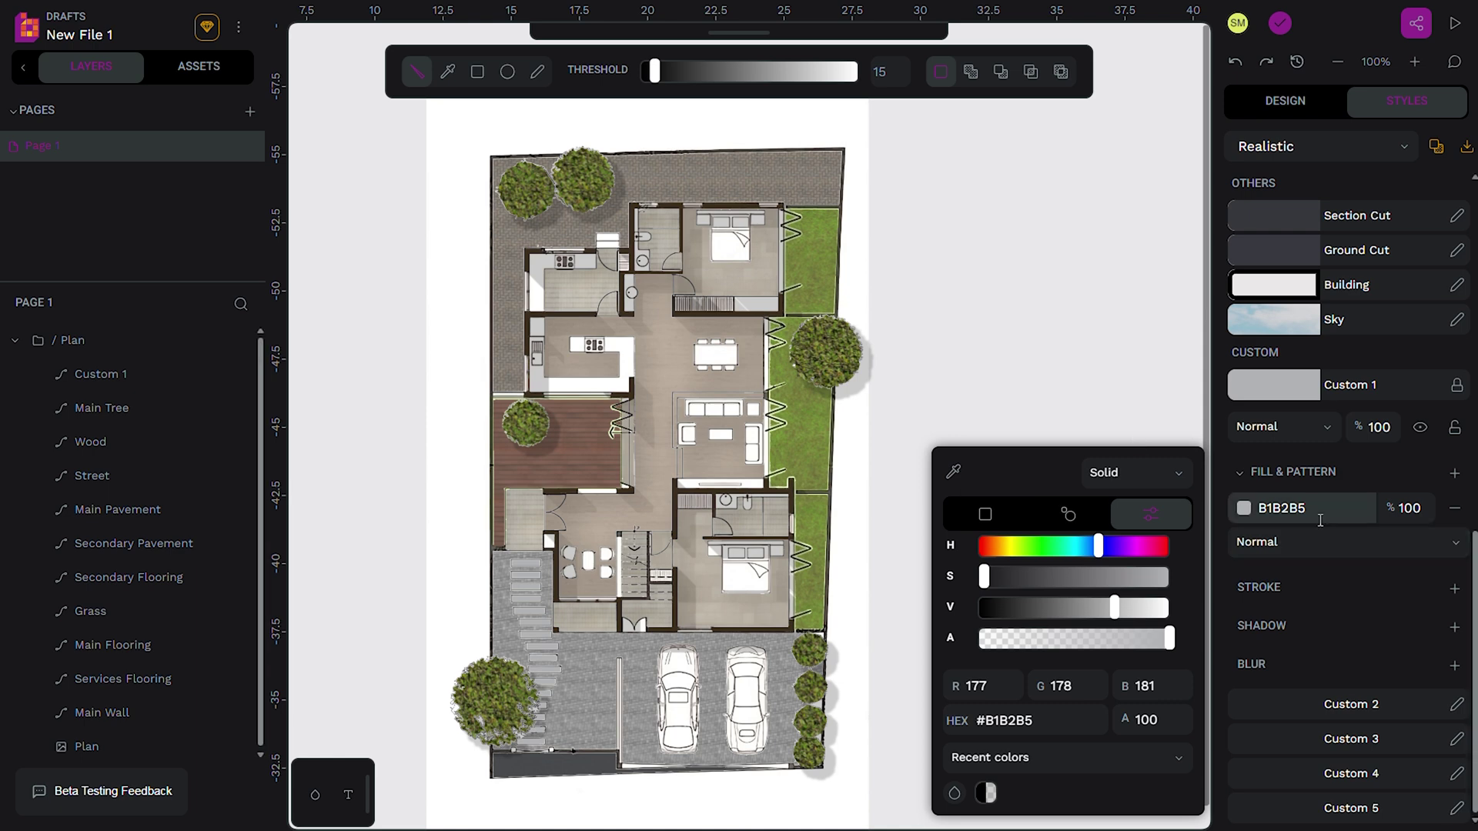
{"action": "left_click", "coordinate": [1310, 473]}
{"action": "left_click", "coordinate": [1052, 493]}
{"action": "scroll", "coordinate": [1071, 500], "scroll_direction": "down", "scroll_amount": 1}
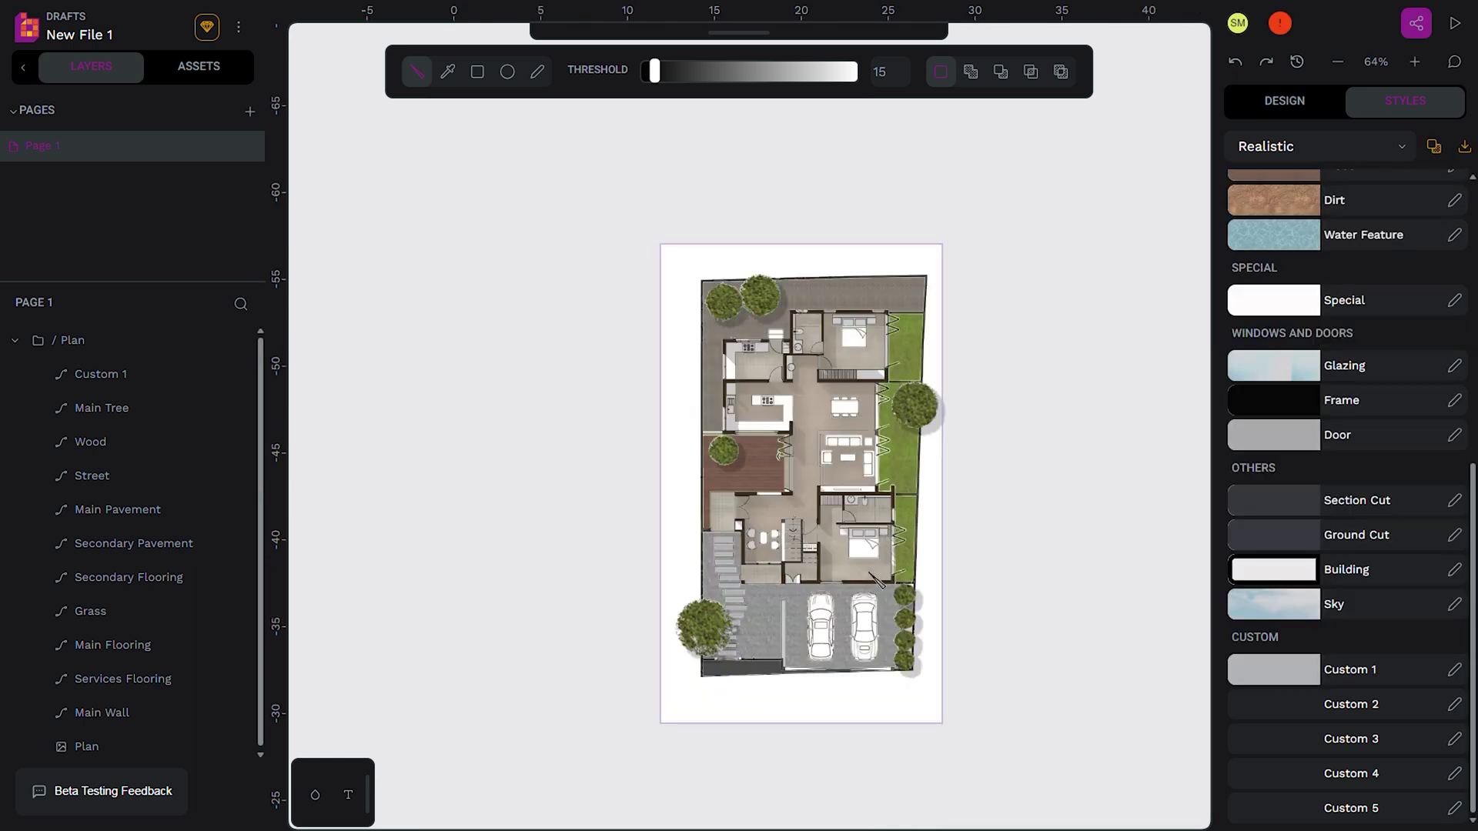
{"action": "scroll", "coordinate": [873, 571], "scroll_direction": "up", "scroll_amount": 1}
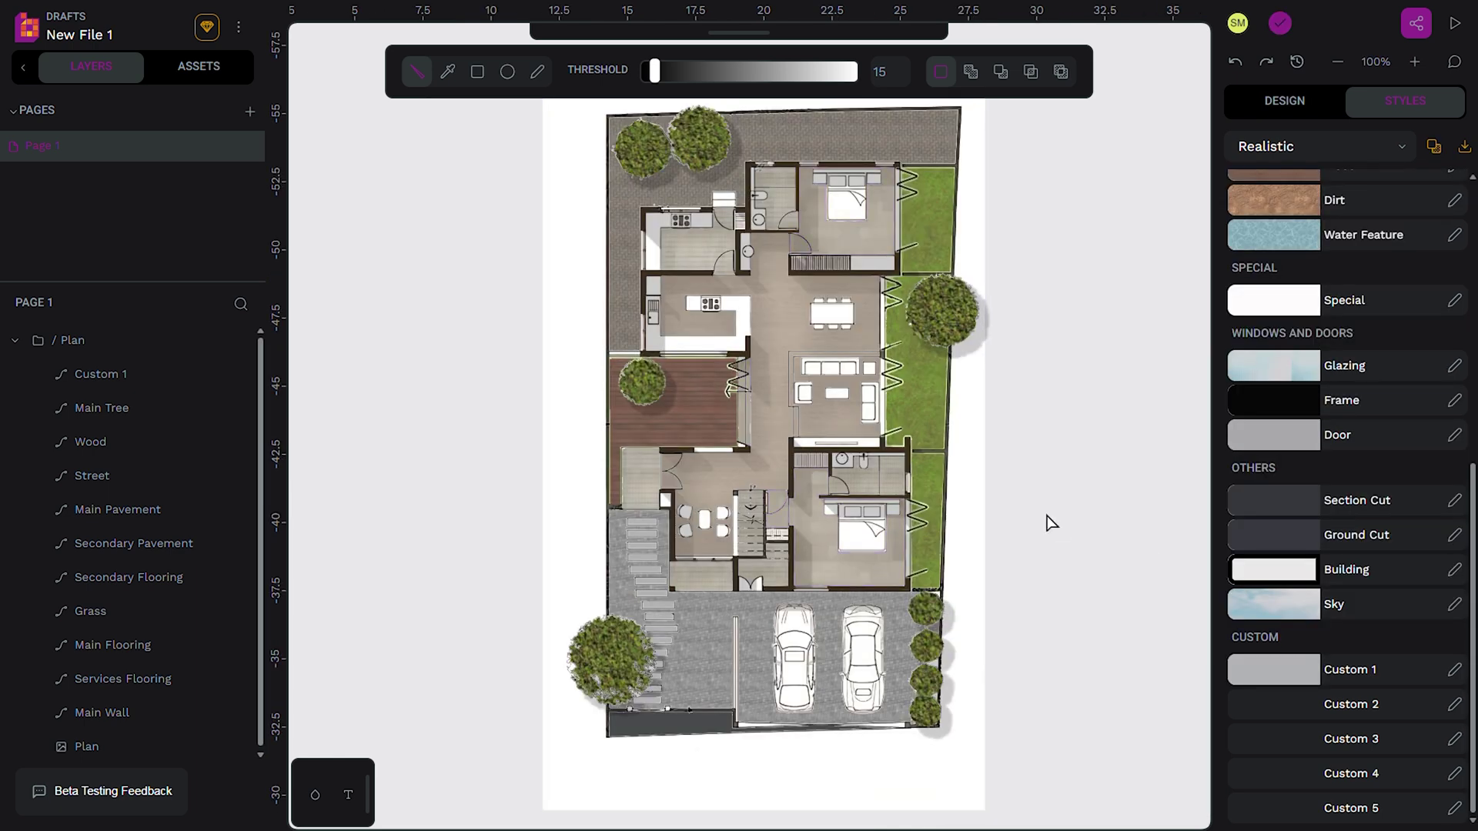
{"action": "key", "text": "Escape"}
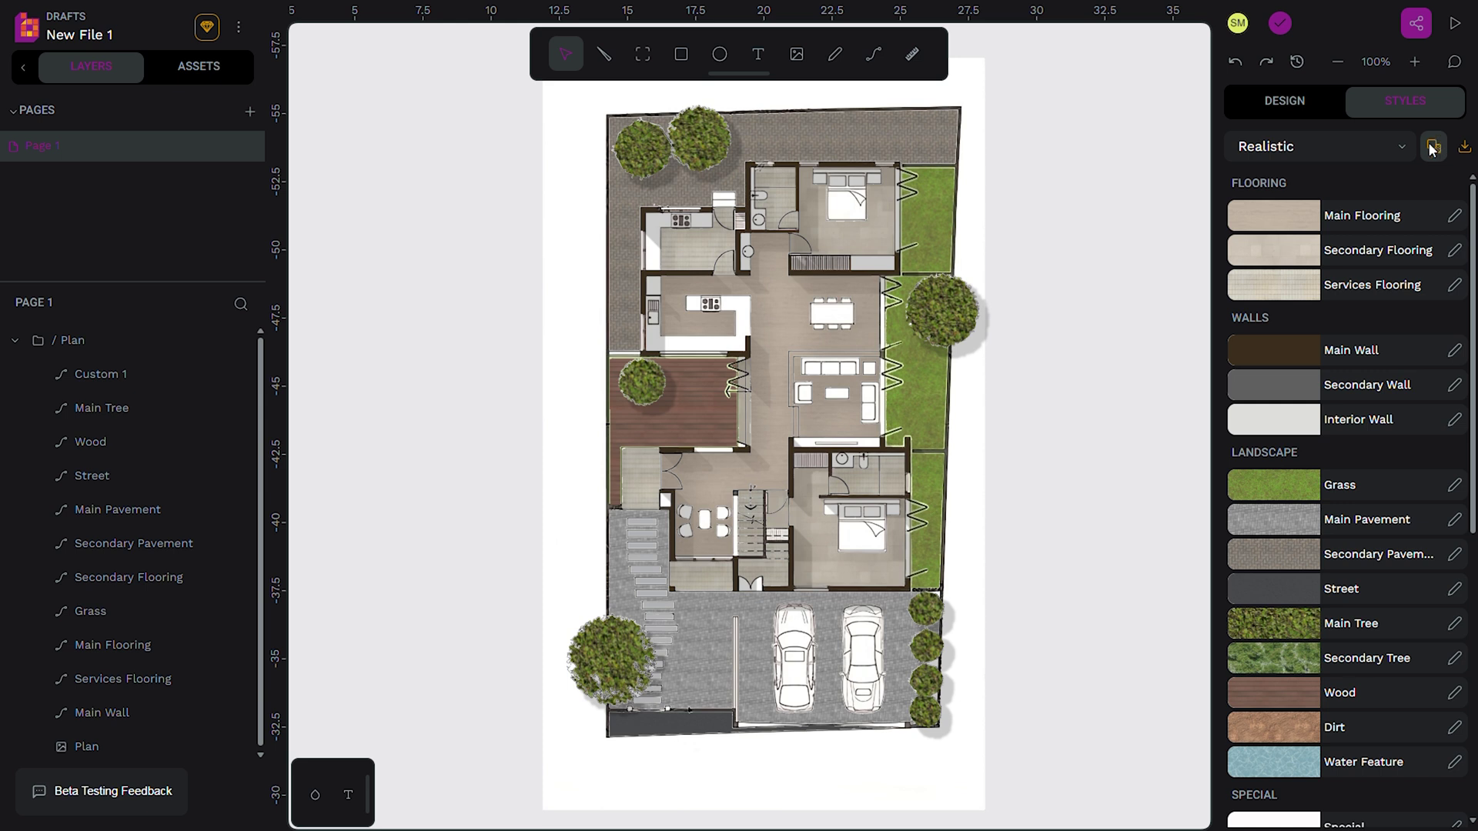
- Try the Arizona, Arizona 3 and Camel Beige style sets on the whole plan
{"action": "left_click", "coordinate": [1388, 148]}
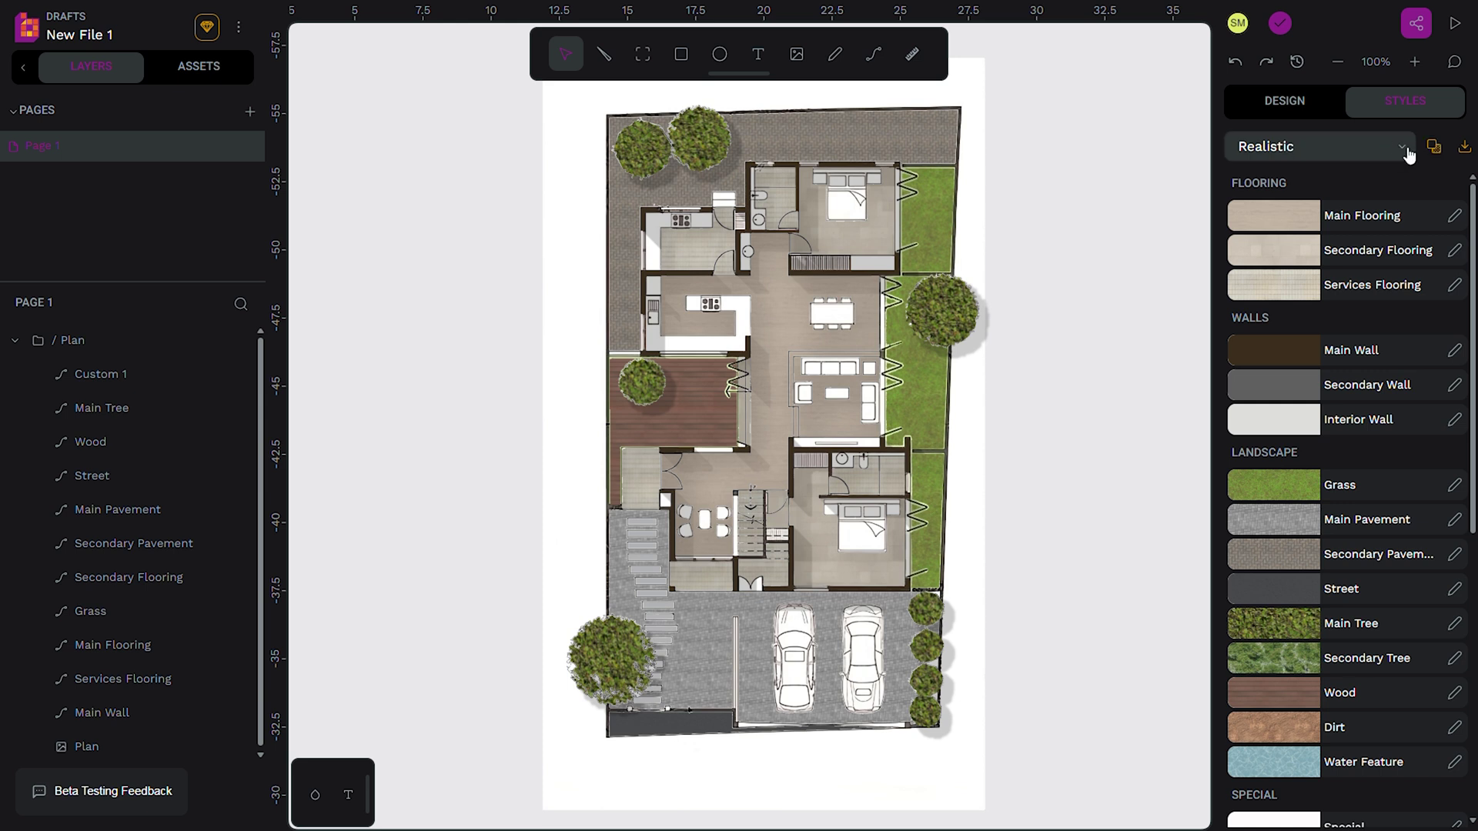
{"action": "left_click", "coordinate": [1404, 149]}
{"action": "left_click", "coordinate": [1309, 181]}
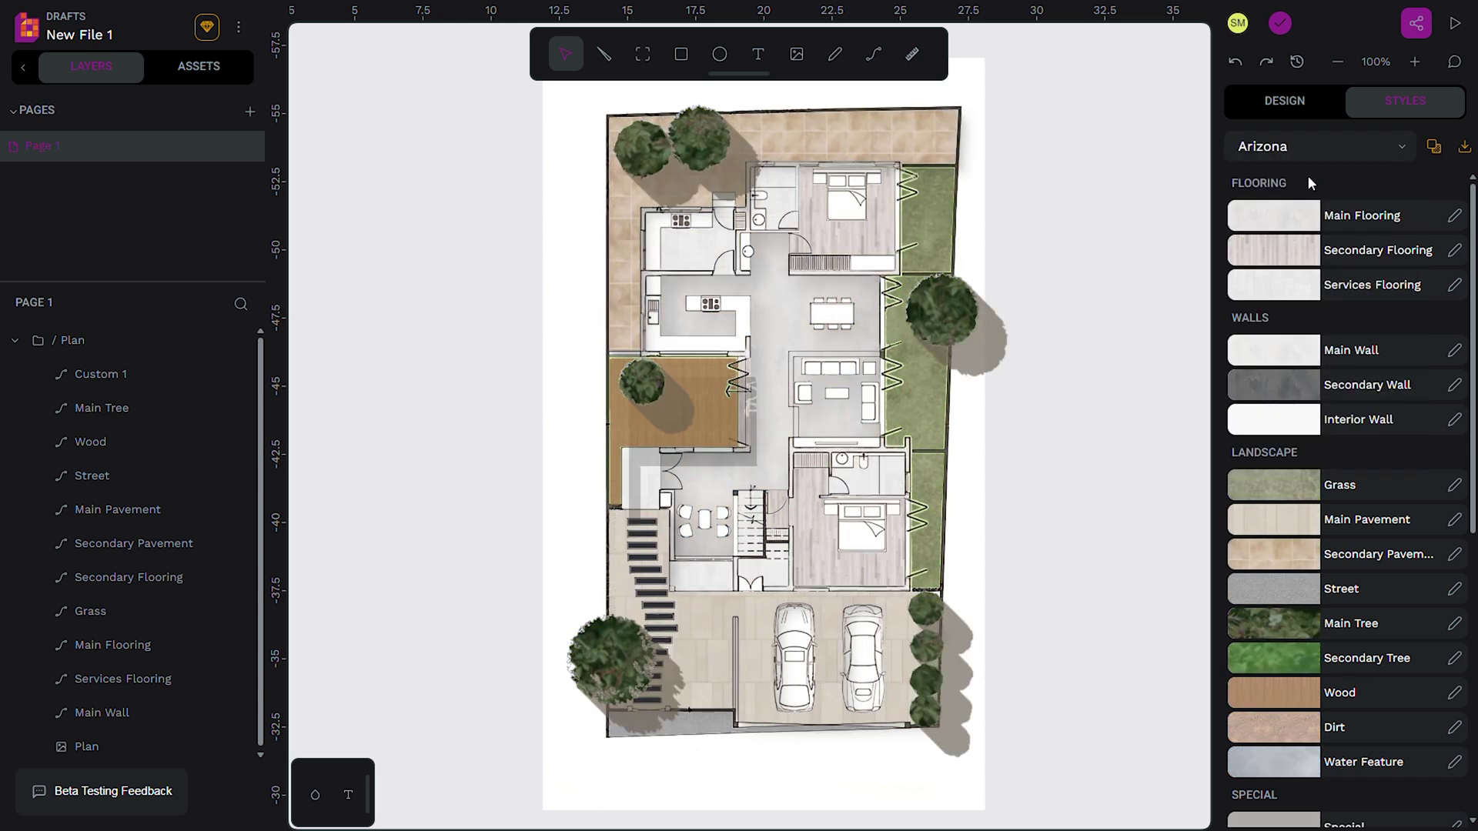
{"action": "left_click", "coordinate": [1403, 154]}
{"action": "left_click", "coordinate": [1301, 274]}
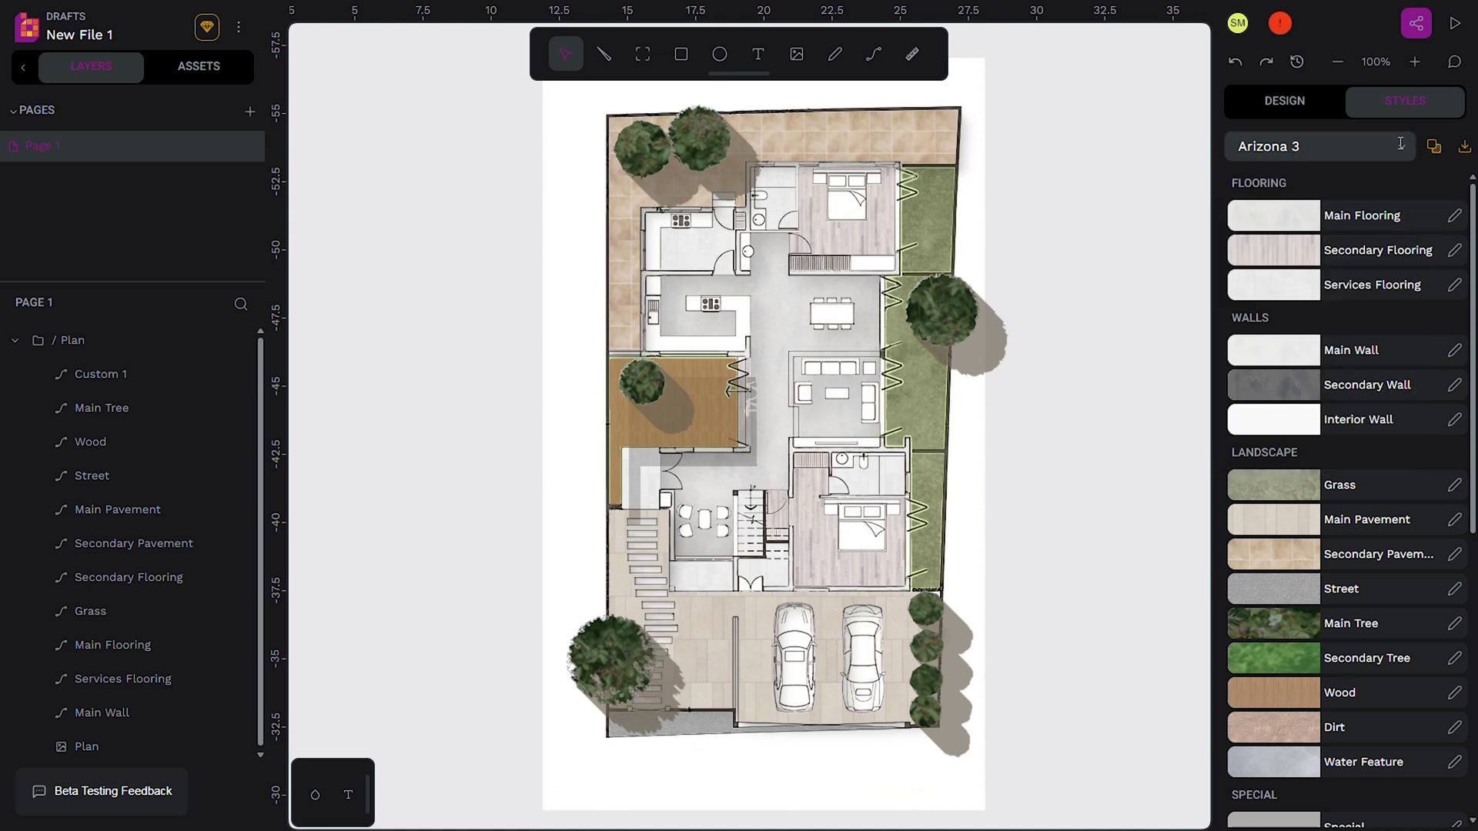
{"action": "left_click", "coordinate": [1401, 154]}
{"action": "key", "text": "Return"}
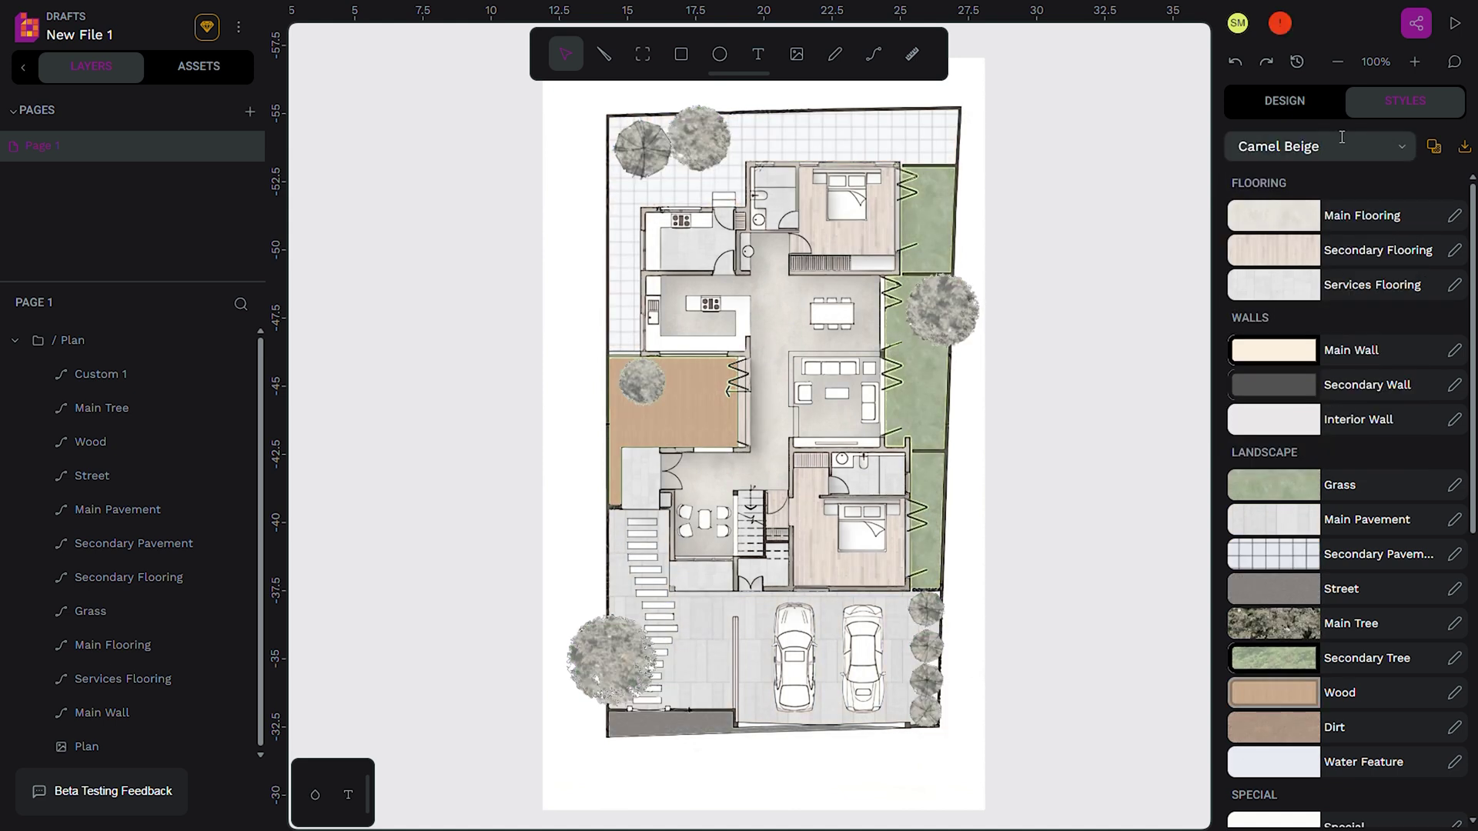
- Try the blue Casper Style set on the whole plan
{"action": "left_click", "coordinate": [1396, 148]}
{"action": "left_click", "coordinate": [1409, 150]}
{"action": "left_click", "coordinate": [1332, 362]}
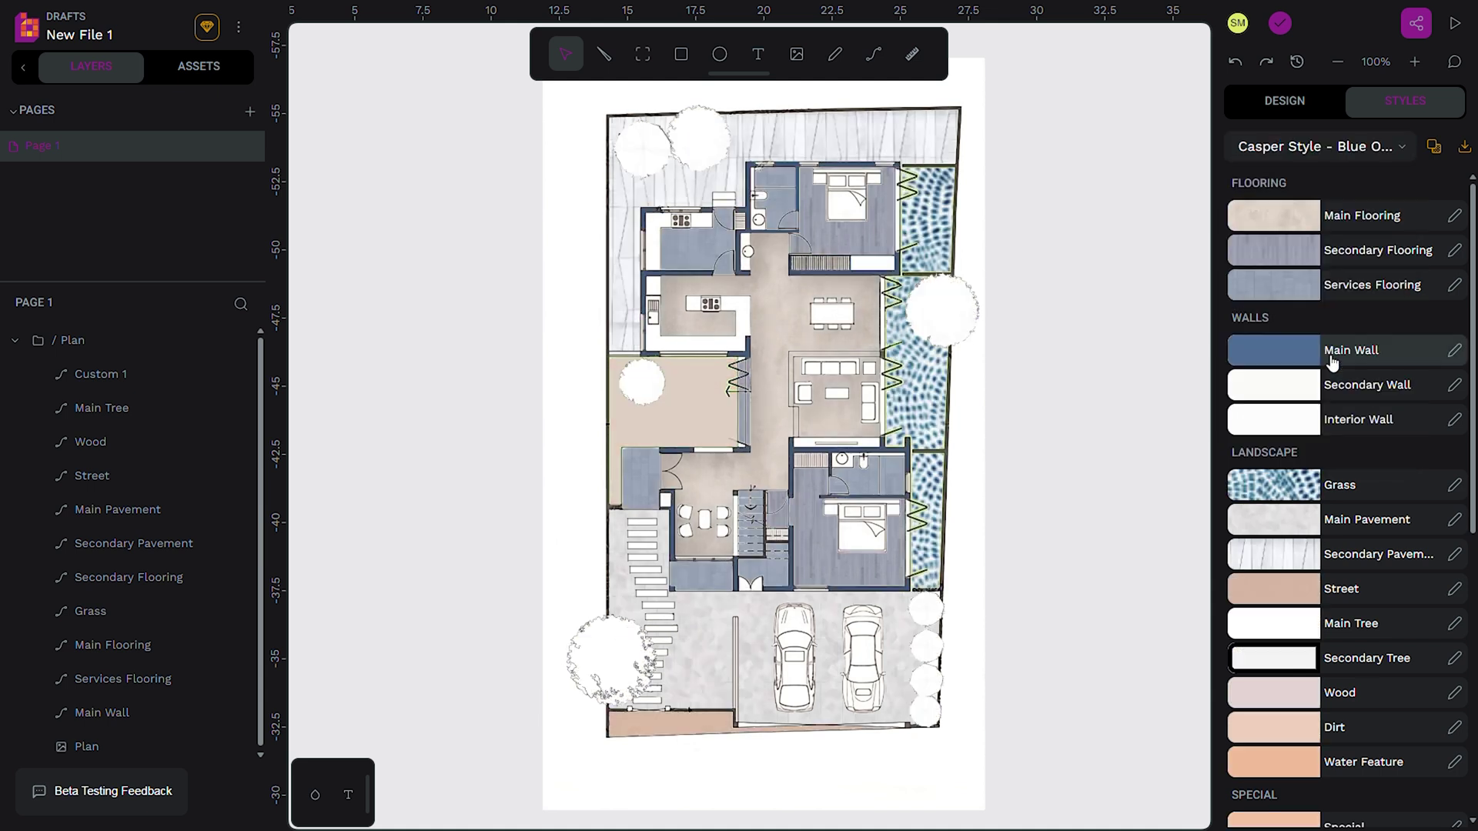
{"action": "left_click", "coordinate": [1407, 156]}
{"action": "left_click", "coordinate": [1358, 398]}
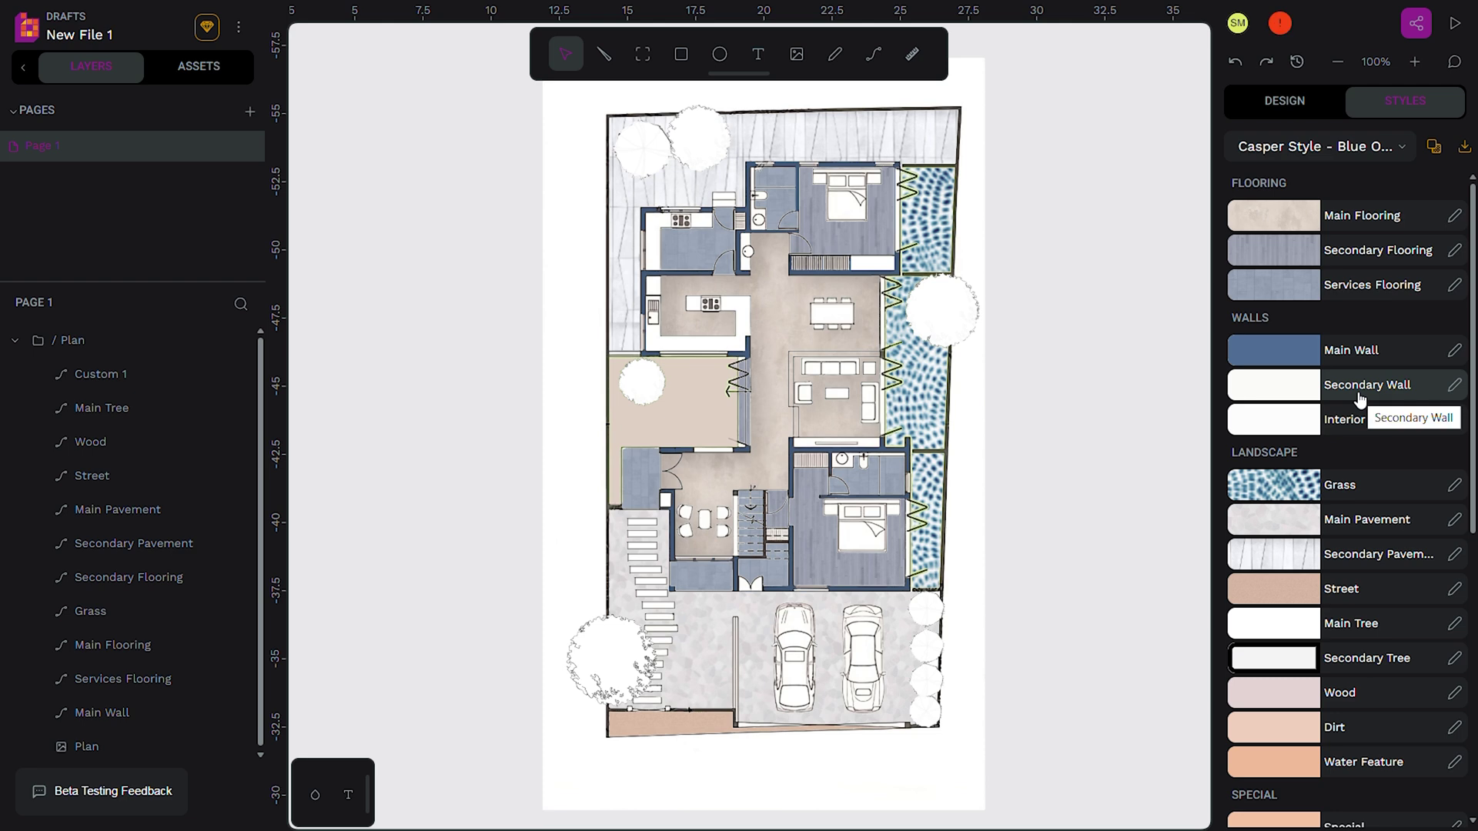
- Return the plan to the Realistic style set, and change it to the Arizona style set
{"action": "left_click", "coordinate": [1409, 152]}
{"action": "left_click", "coordinate": [1282, 331]}
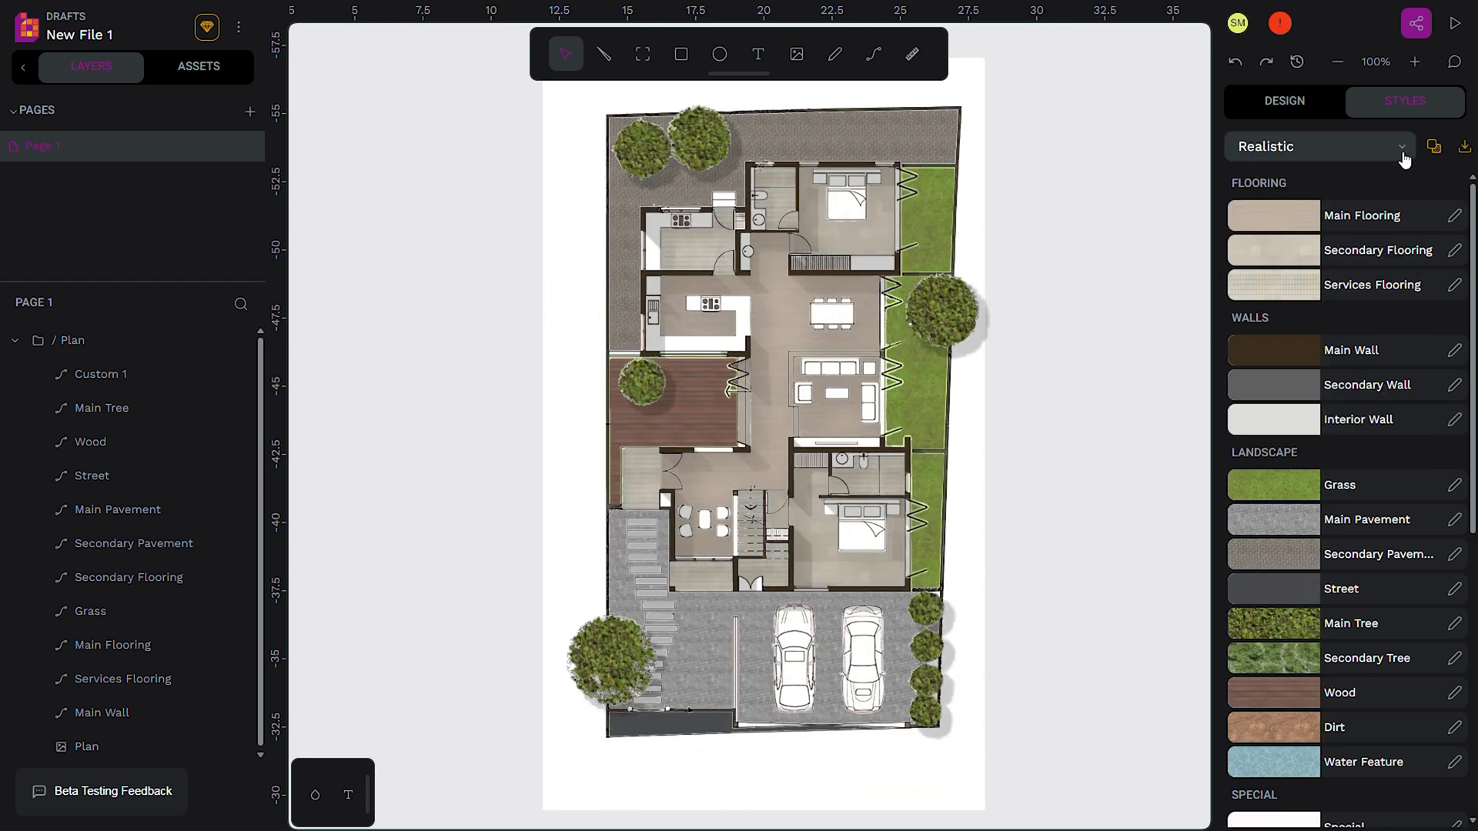
{"action": "left_click", "coordinate": [1404, 154]}
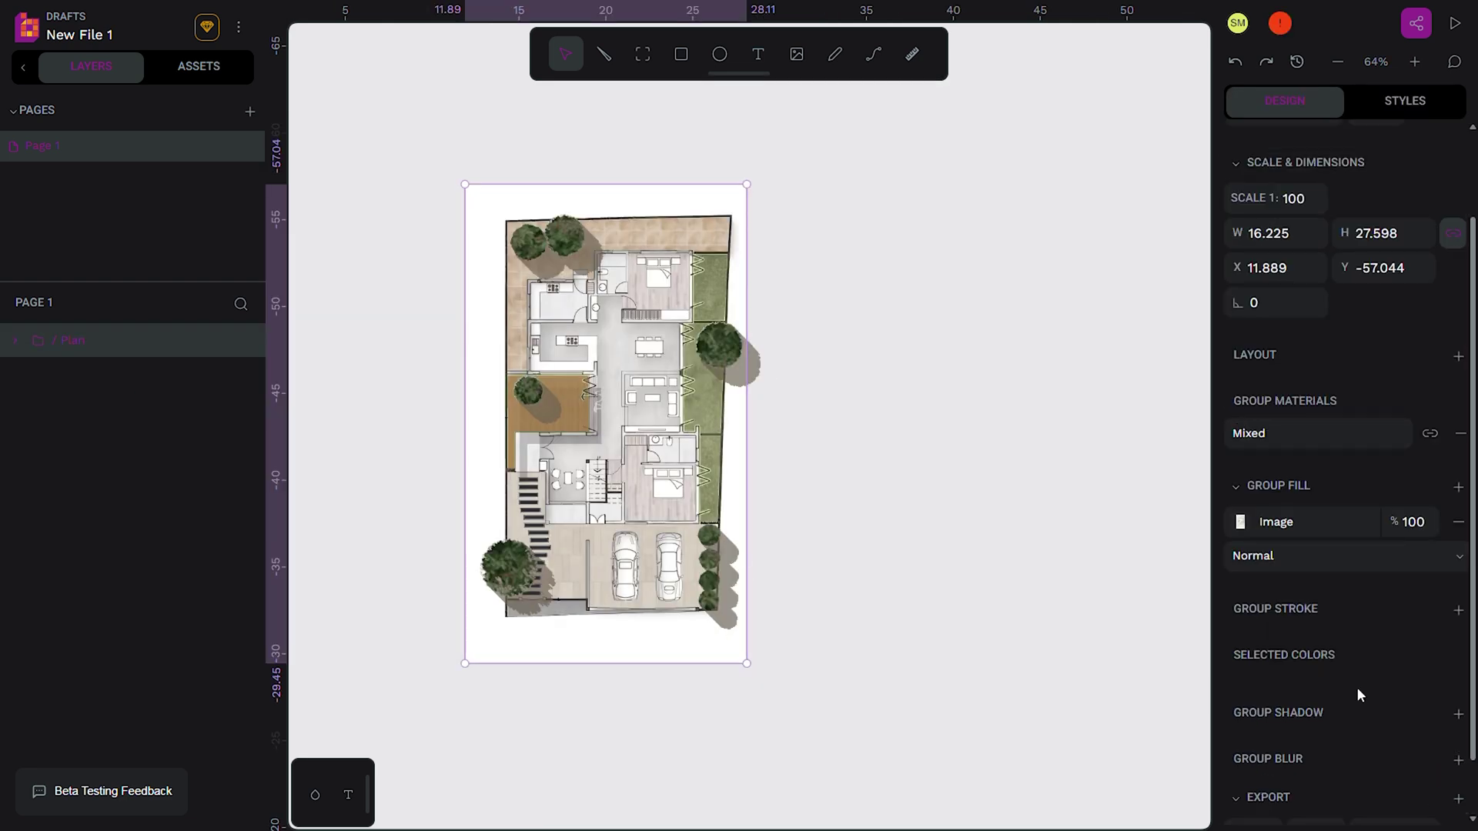
- Export the selected Plan board as a PNG at 0.75x scale
{"action": "scroll", "coordinate": [1358, 695], "scroll_direction": "down", "scroll_amount": 1}
{"action": "left_click", "coordinate": [1256, 772]}
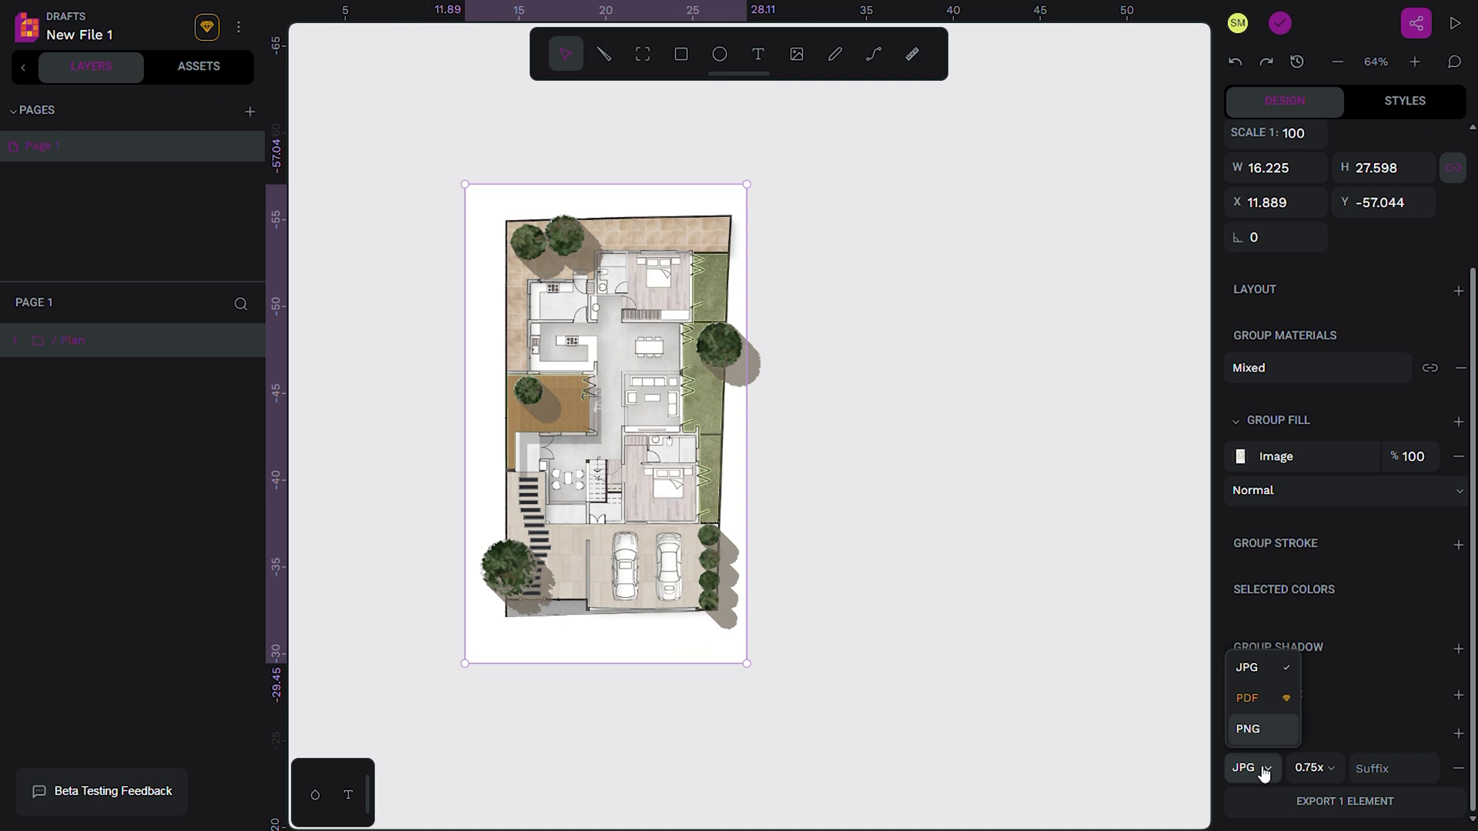
{"action": "left_click", "coordinate": [1248, 729]}
{"action": "left_click", "coordinate": [1316, 768]}
{"action": "left_click", "coordinate": [1337, 773]}
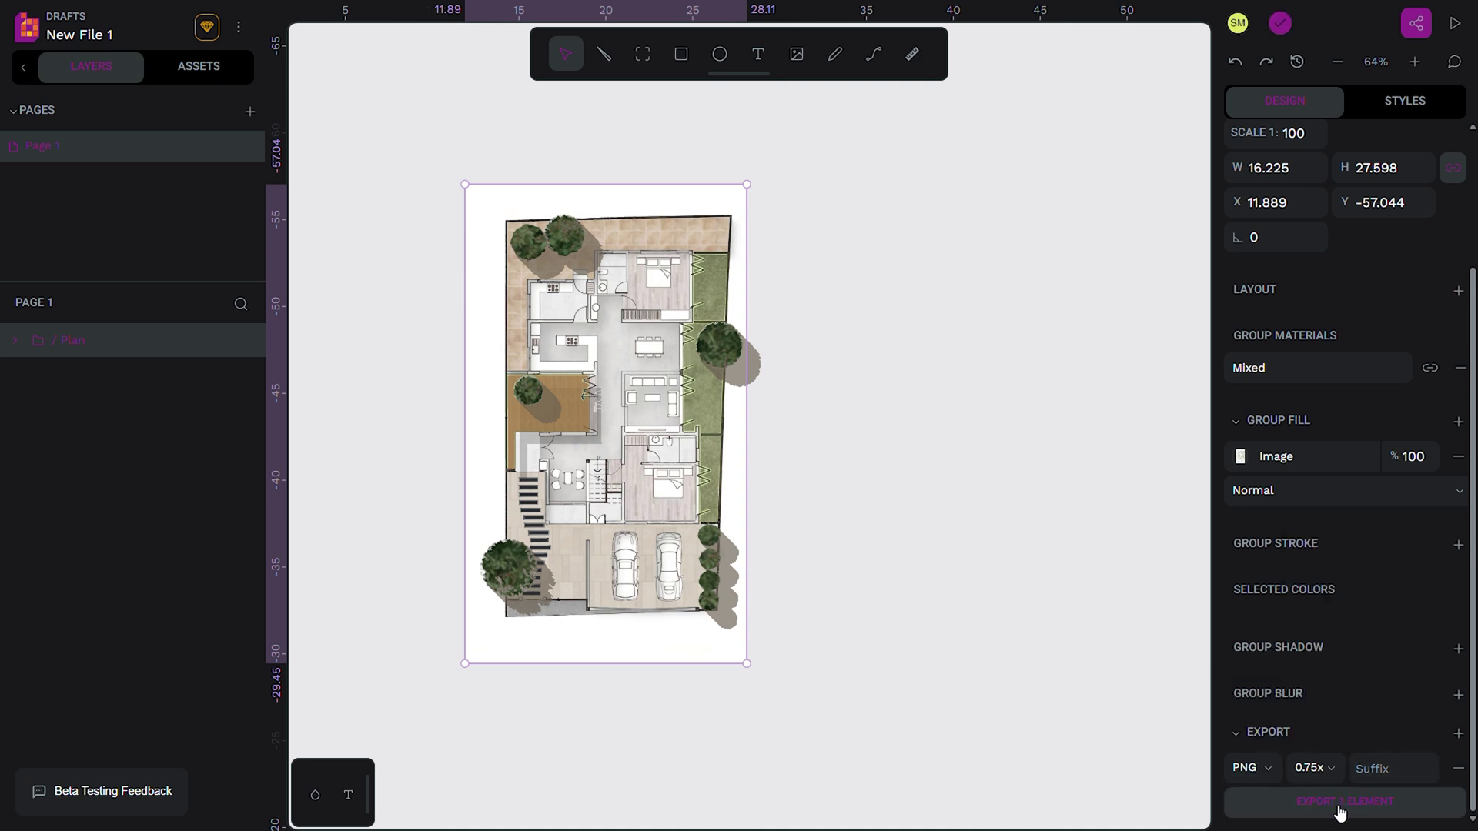
{"action": "left_click", "coordinate": [1375, 808]}
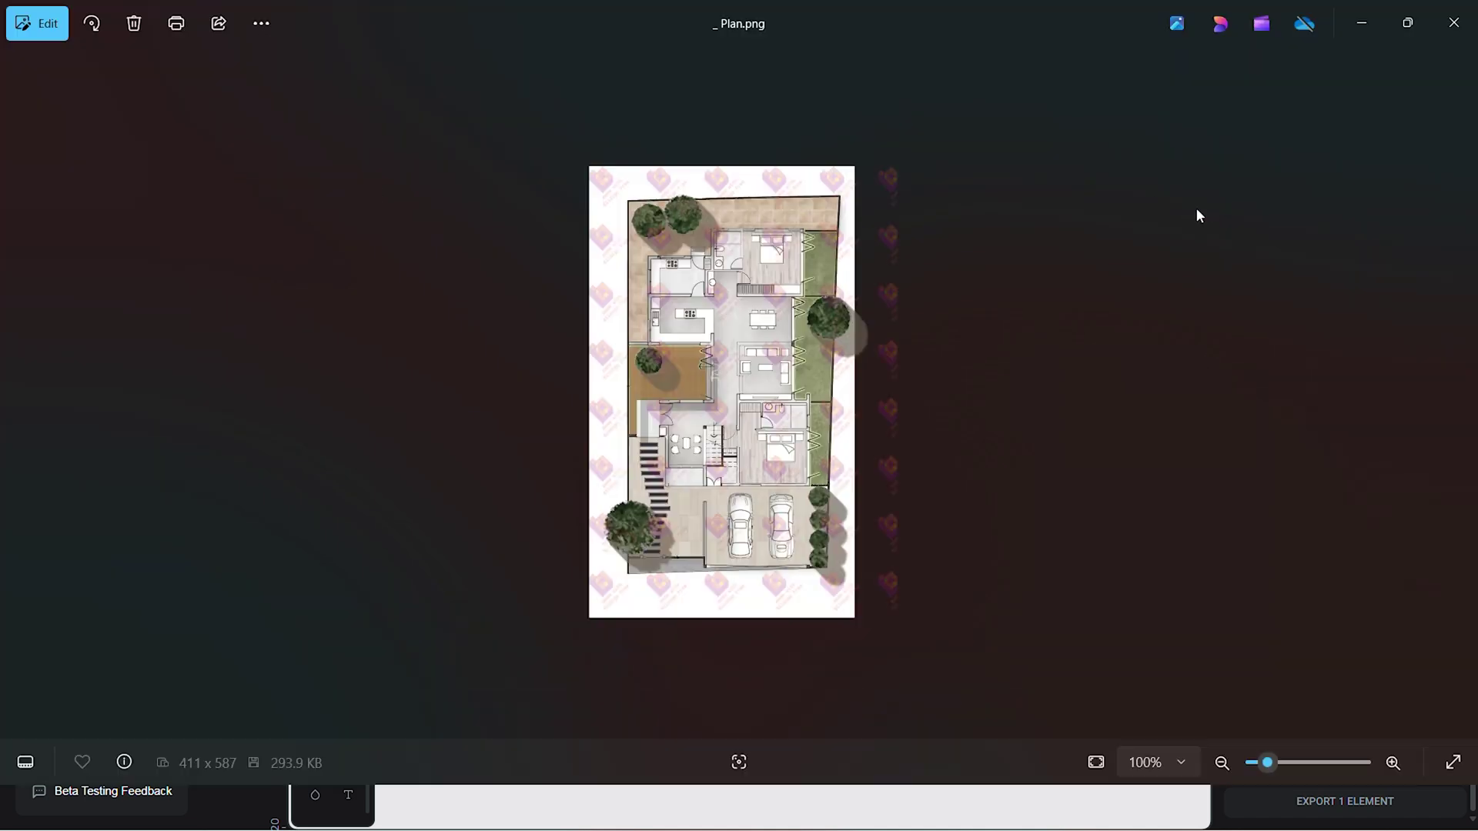
- Examine the exported _ Plan.png up close in the image viewer to judge its rendering quality
{"action": "scroll", "coordinate": [723, 263], "scroll_direction": "up", "scroll_amount": 5}
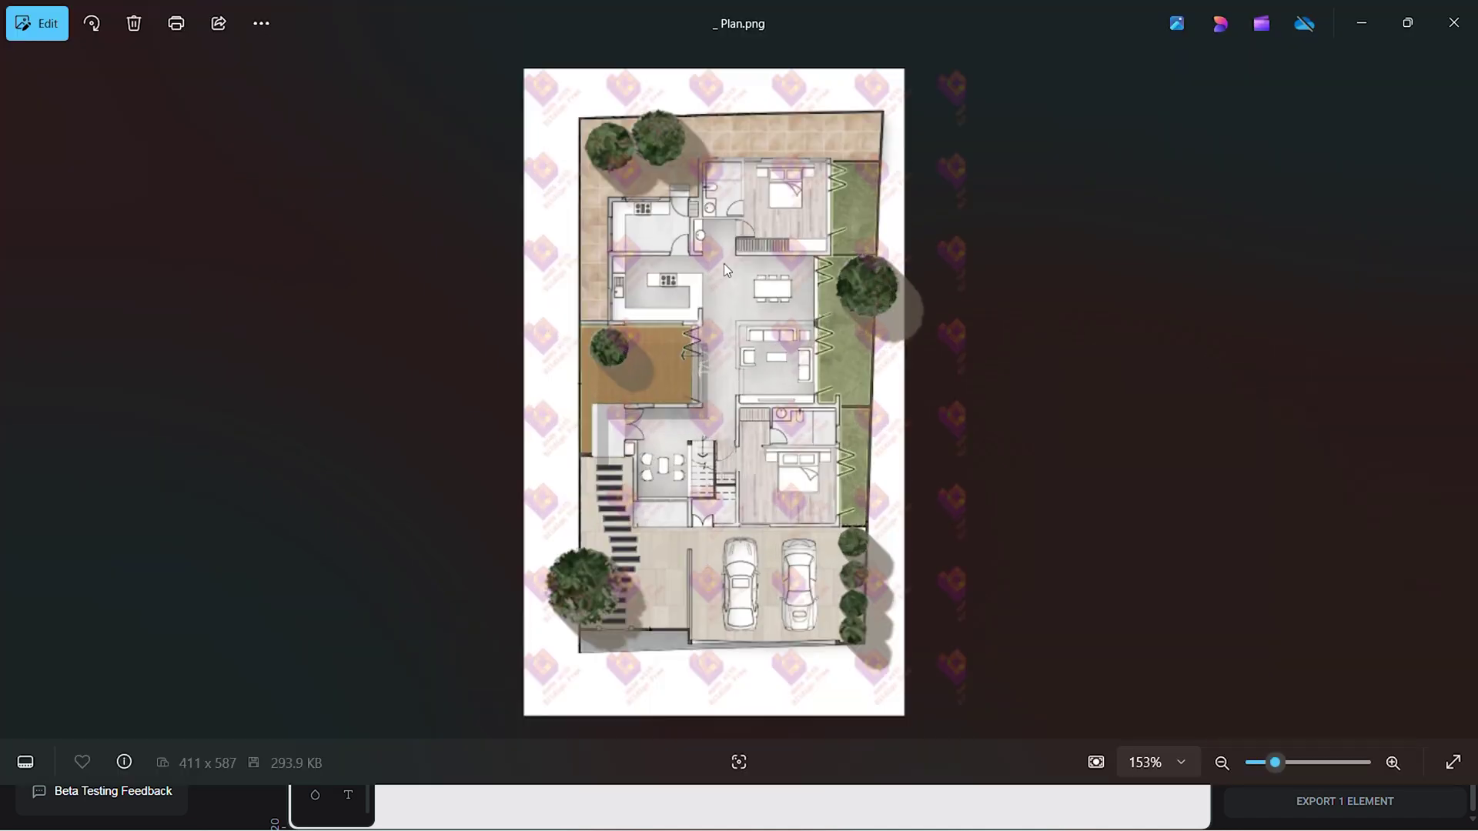
{"action": "scroll", "coordinate": [728, 270], "scroll_direction": "down", "scroll_amount": 3}
{"action": "scroll", "coordinate": [980, 397], "scroll_direction": "down", "scroll_amount": 2}
{"action": "scroll", "coordinate": [993, 370], "scroll_direction": "up", "scroll_amount": 5}
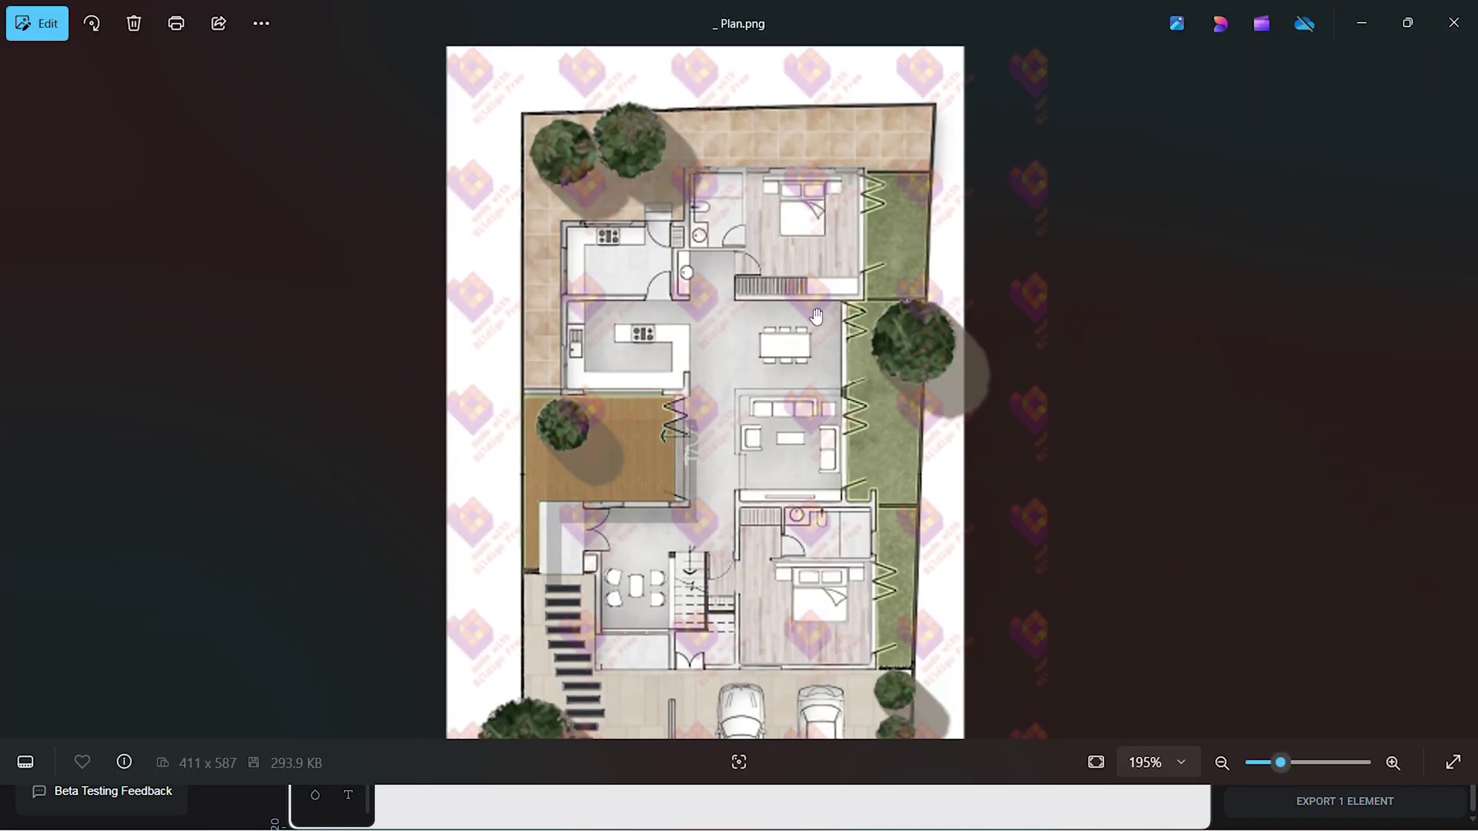
{"action": "scroll", "coordinate": [998, 353], "scroll_direction": "down", "scroll_amount": 1}
{"action": "scroll", "coordinate": [1015, 366], "scroll_direction": "down", "scroll_amount": 3}
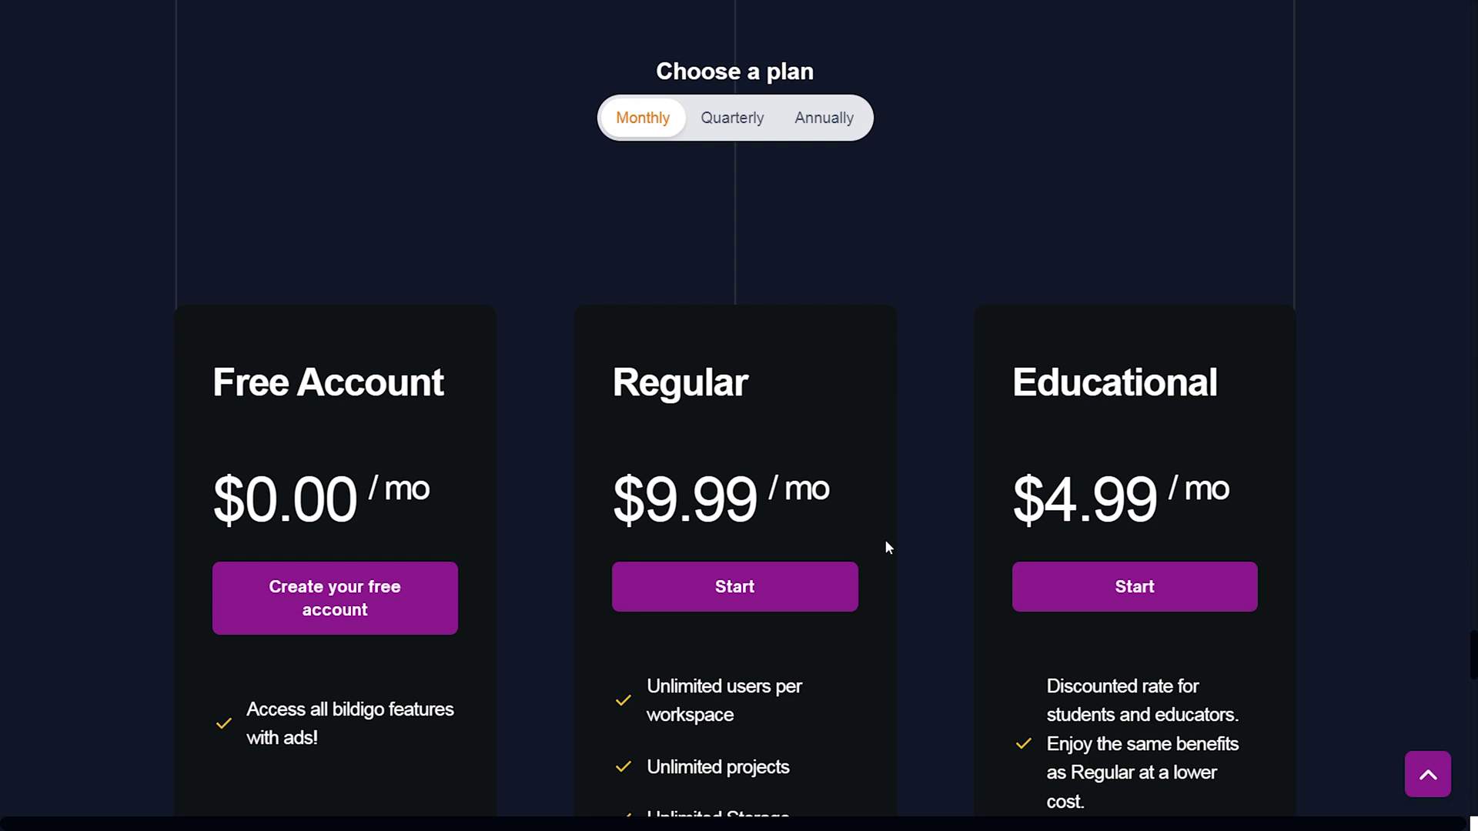
- Compare the features of the Free Account, Regular and Educational monthly plans on the Bildigo pricing page
{"action": "scroll", "coordinate": [921, 538], "scroll_direction": "down", "scroll_amount": 3}
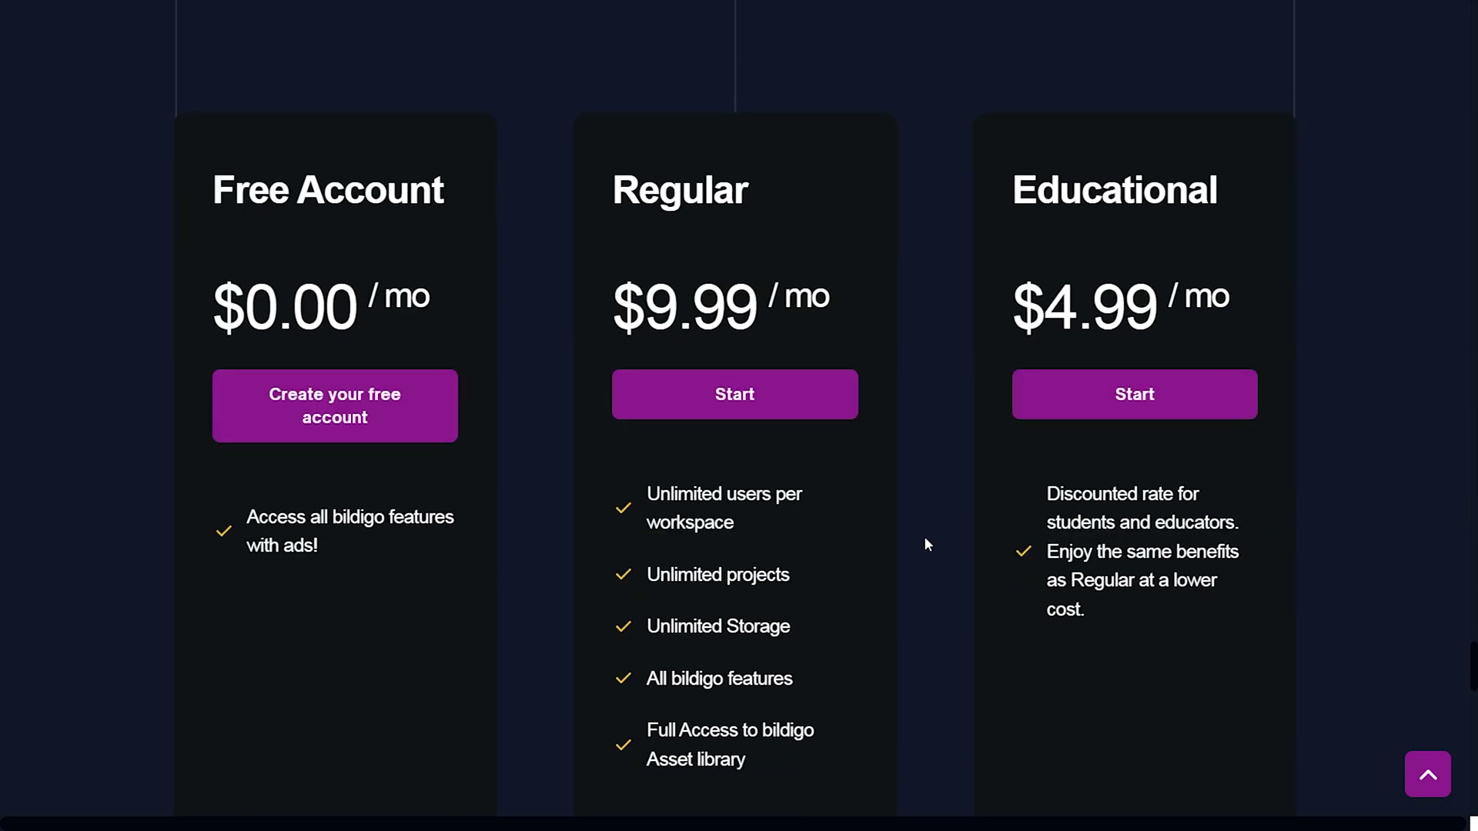
{"action": "scroll", "coordinate": [937, 534], "scroll_direction": "up", "scroll_amount": 1}
{"action": "scroll", "coordinate": [942, 531], "scroll_direction": "down", "scroll_amount": 1}
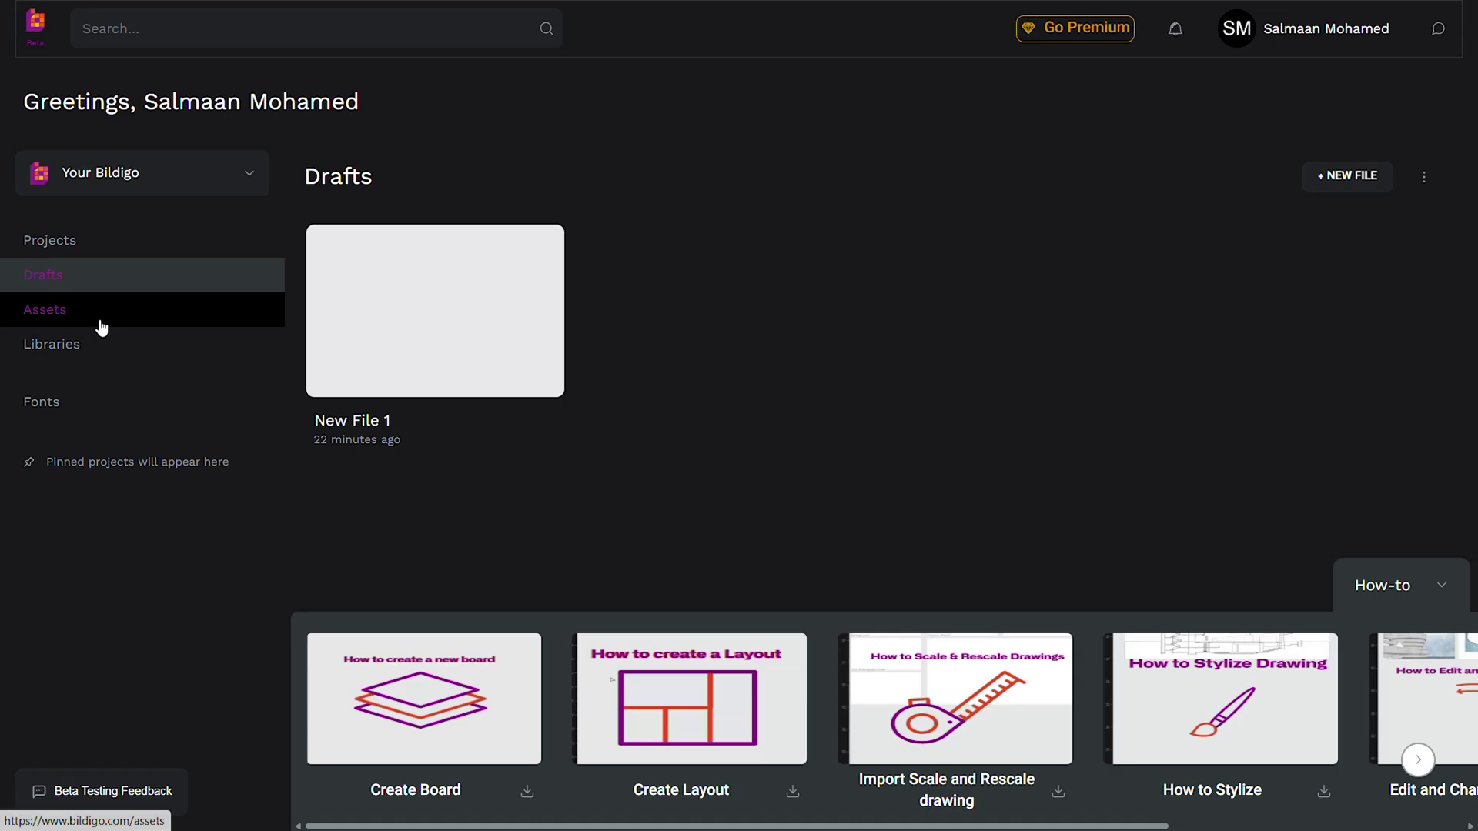
- Open the Bildigo asset library and download the "boy in a shirt and pants" asset from its preview
{"action": "left_click", "coordinate": [99, 324]}
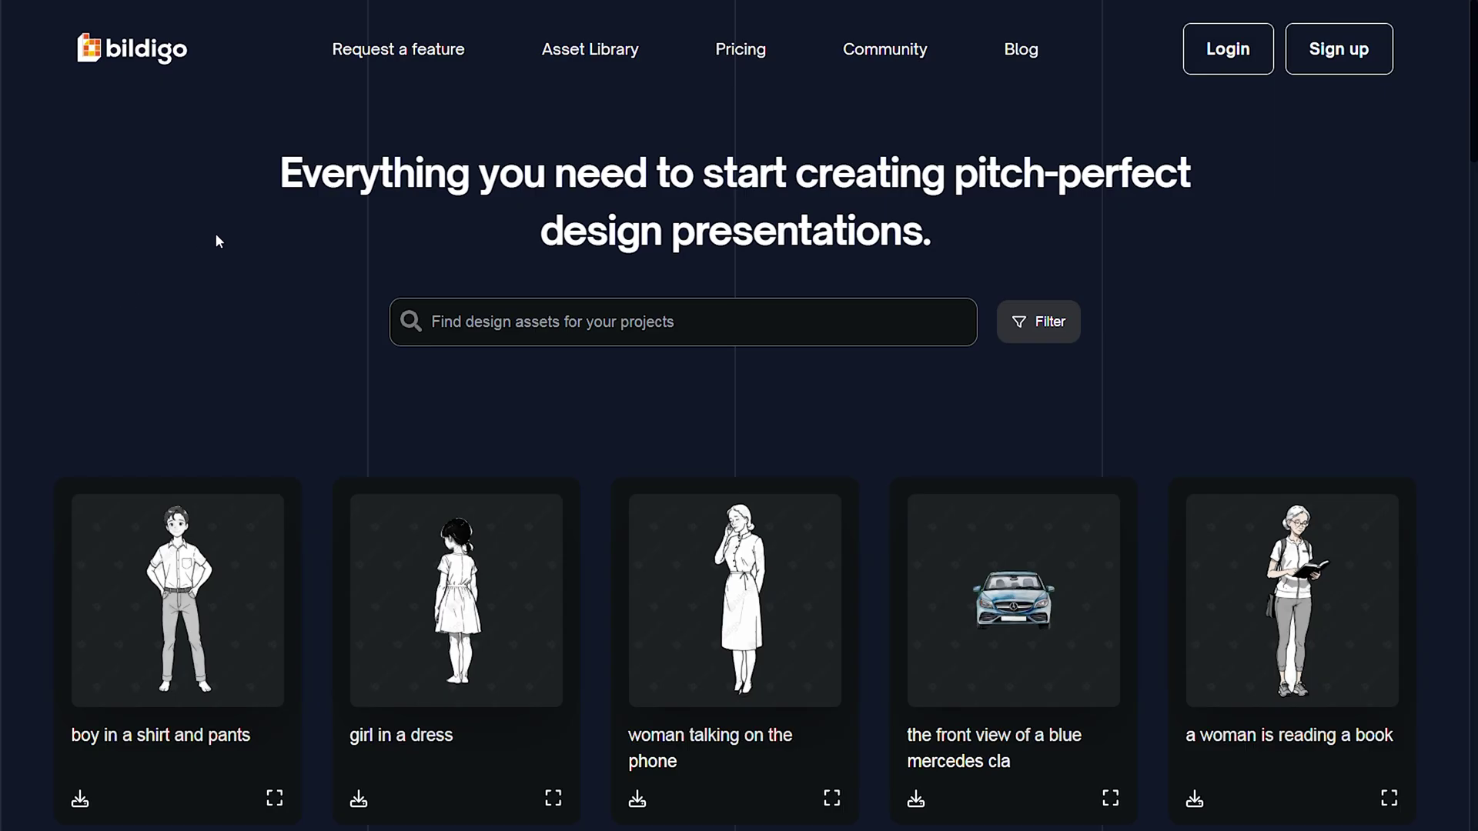
{"action": "scroll", "coordinate": [201, 270], "scroll_direction": "down", "scroll_amount": 3}
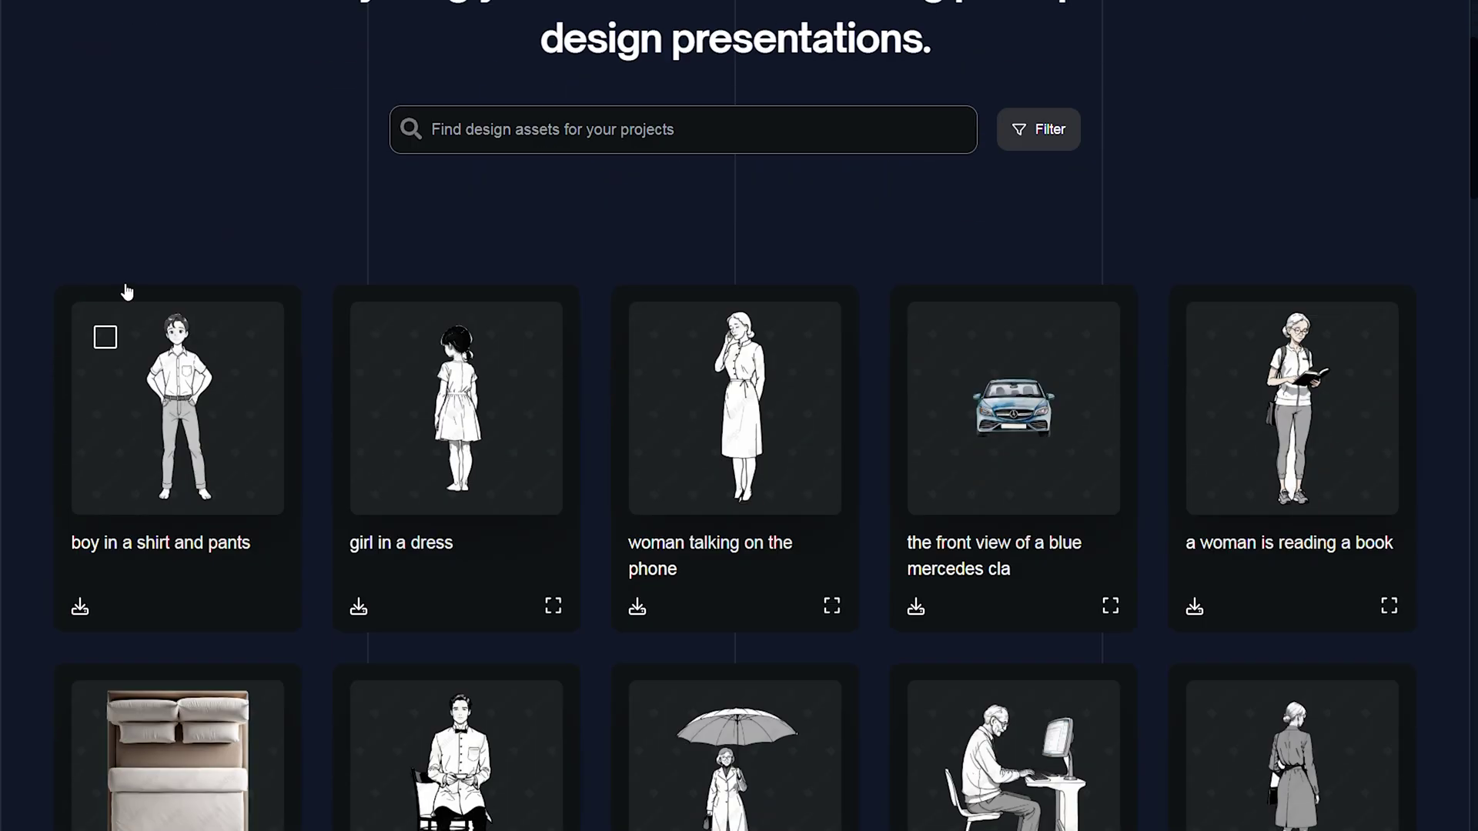
{"action": "left_click", "coordinate": [81, 514]}
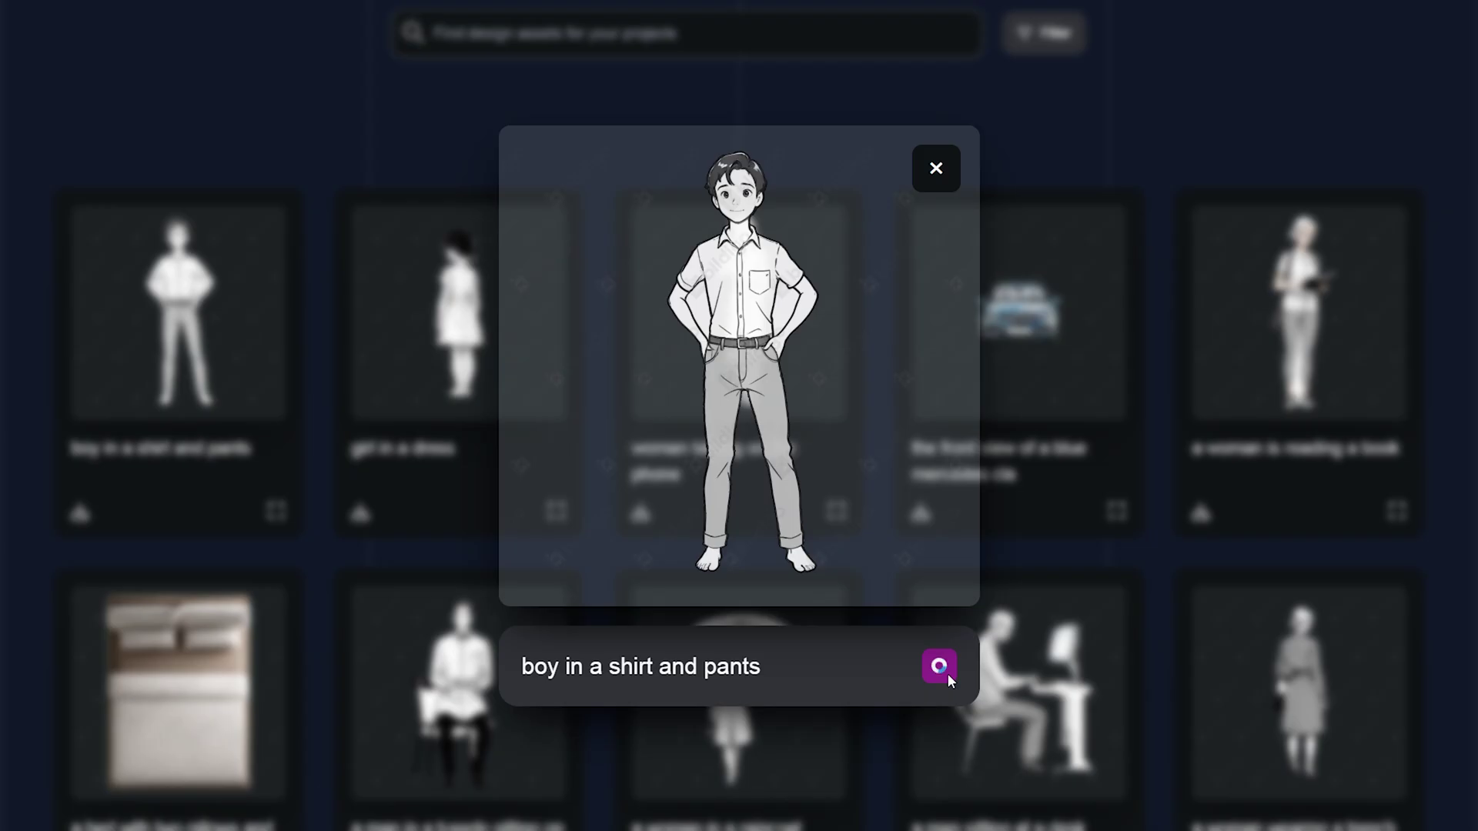
{"action": "left_click", "coordinate": [948, 675]}
{"action": "left_click", "coordinate": [1226, 119]}
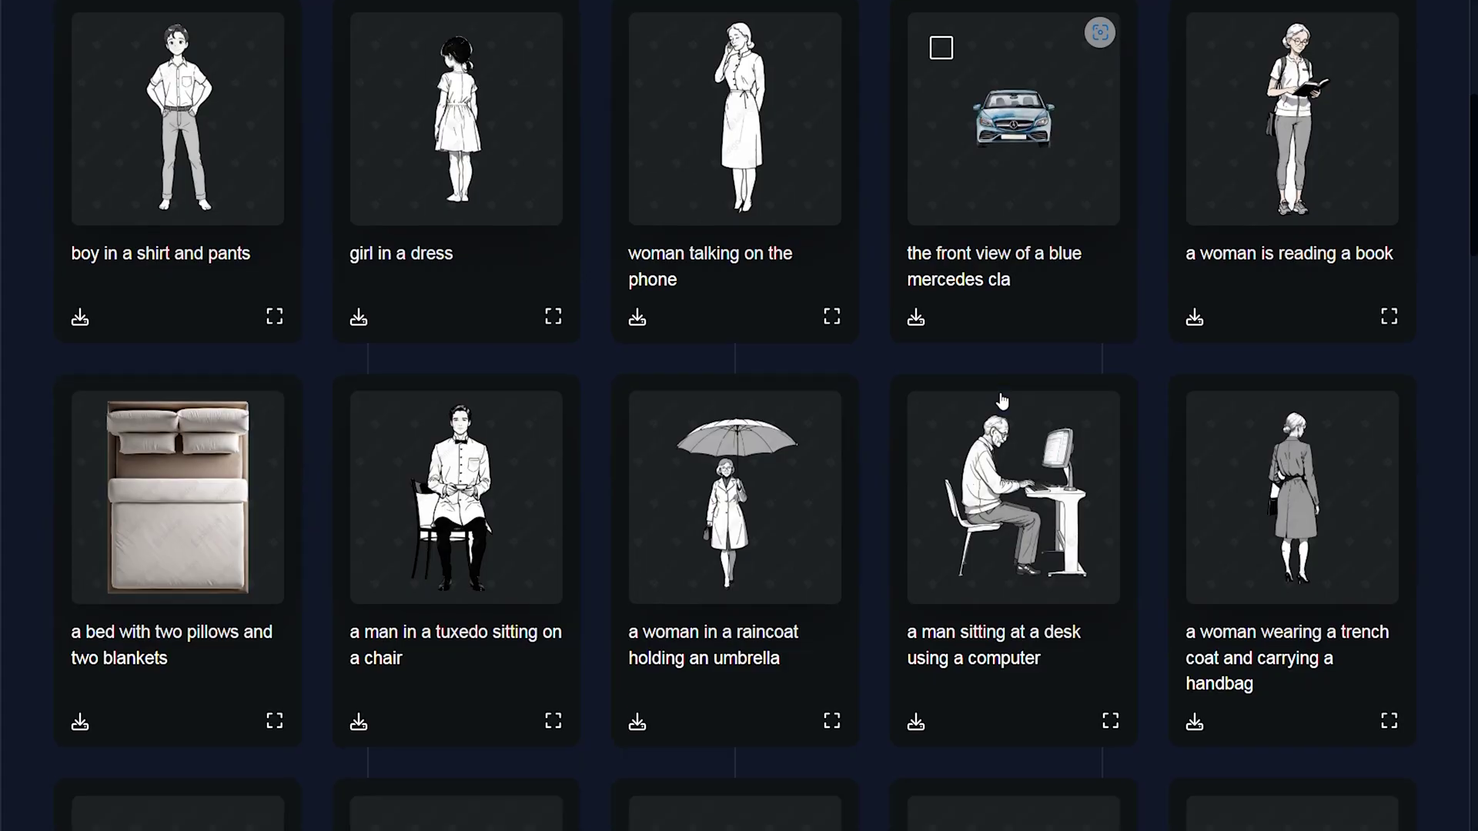
- Browse the asset library's people, furniture and vehicle cutouts
{"action": "scroll", "coordinate": [1001, 400], "scroll_direction": "down", "scroll_amount": 20}
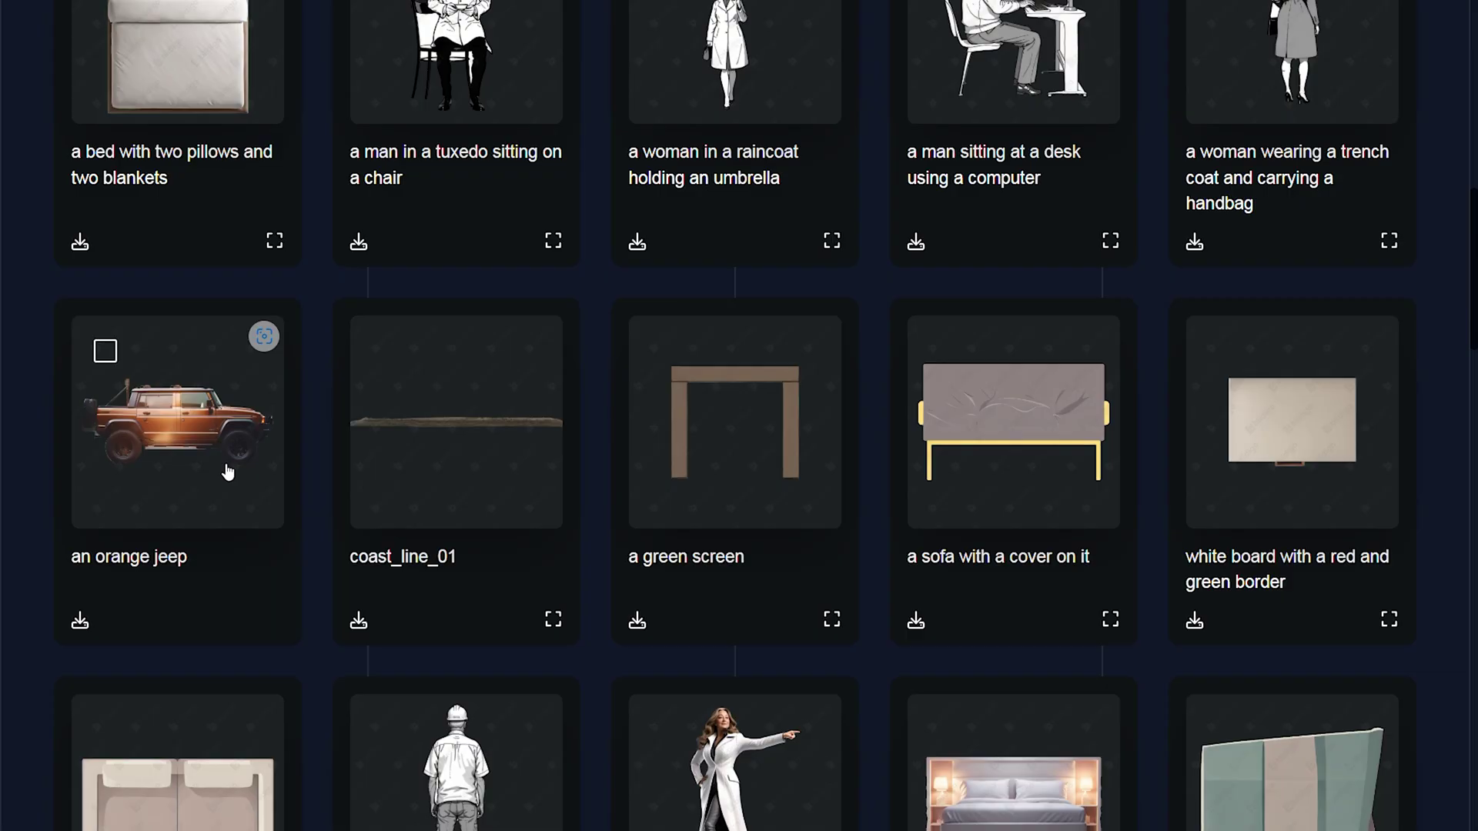
{"action": "scroll", "coordinate": [875, 535], "scroll_direction": "down", "scroll_amount": 15}
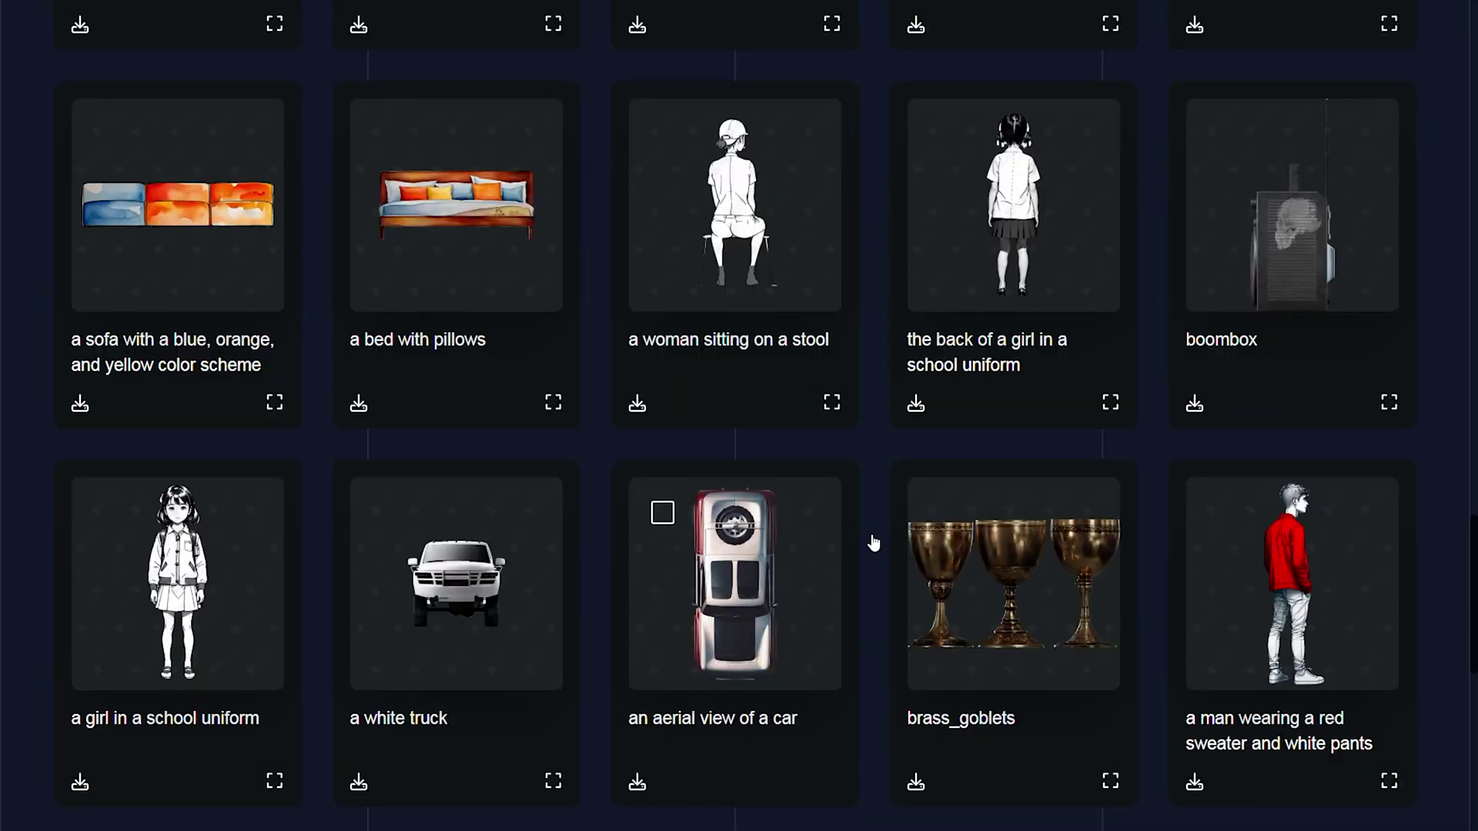
{"action": "scroll", "coordinate": [875, 539], "scroll_direction": "down", "scroll_amount": 15}
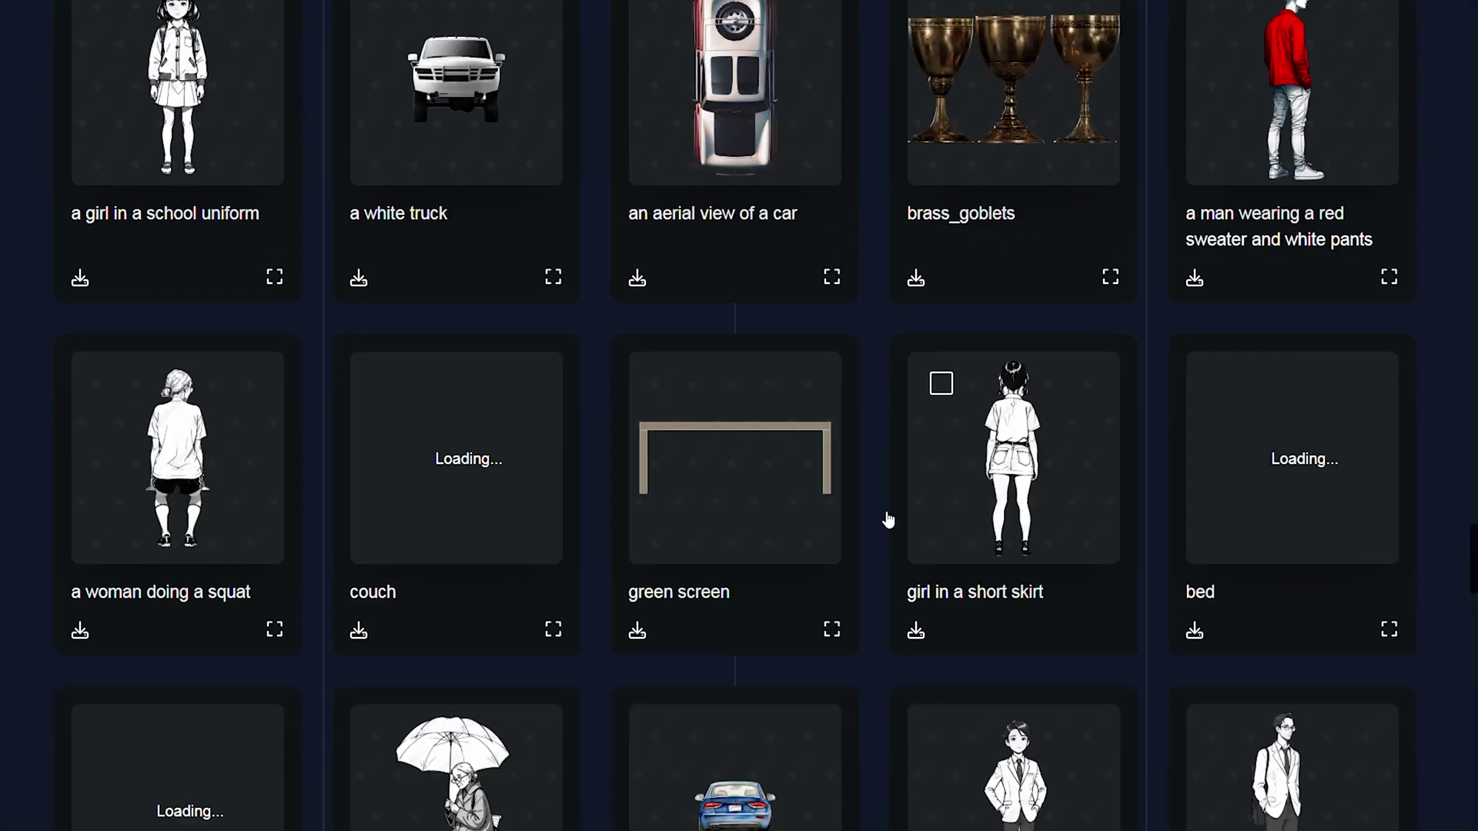
{"action": "scroll", "coordinate": [739, 416], "scroll_direction": "down", "scroll_amount": 10}
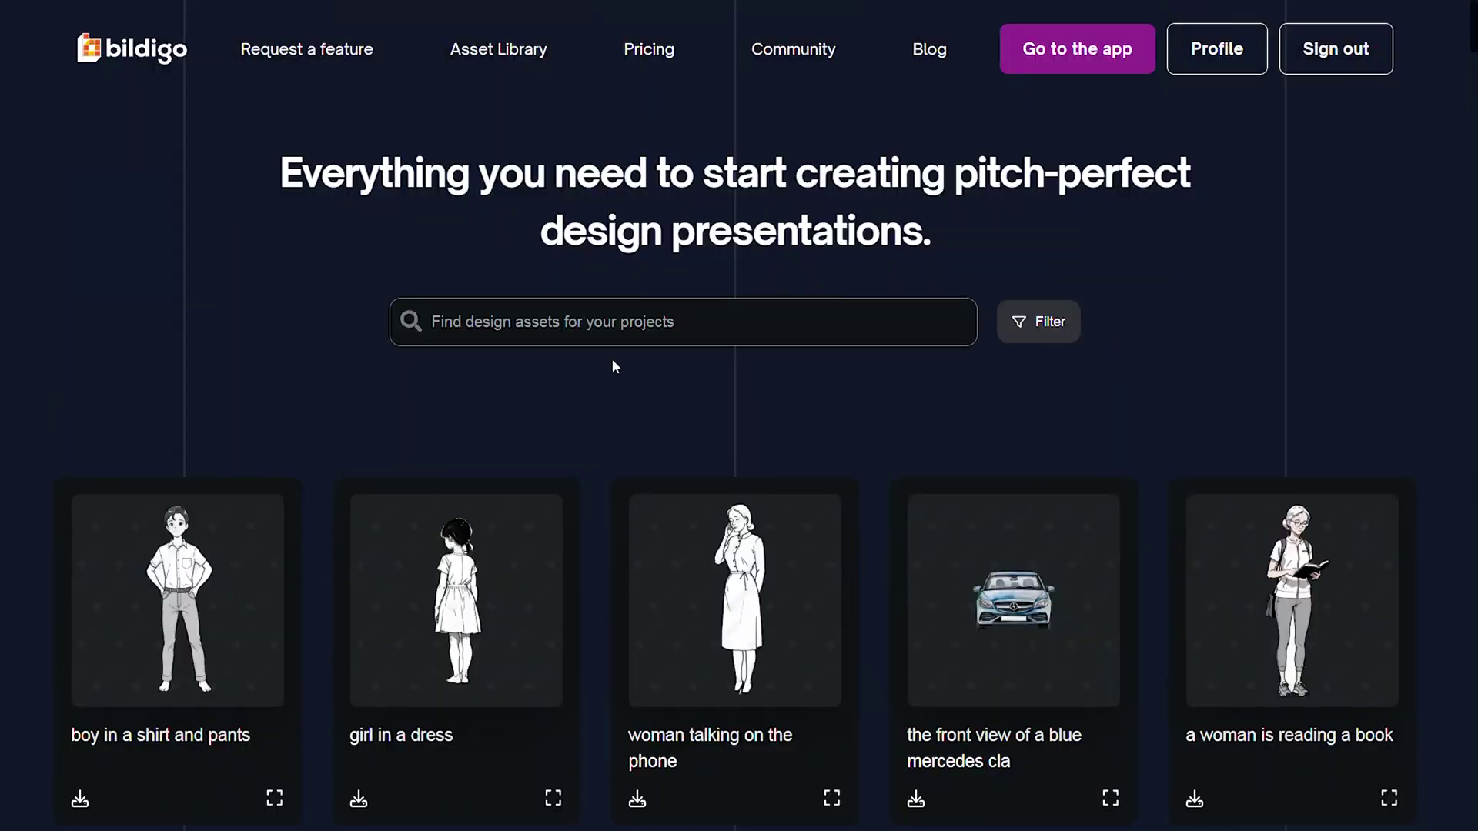
- Search the asset library for "ai" and view the libraries available in the Bildigo workspace
{"action": "left_click", "coordinate": [726, 320]}
{"action": "type", "text": "ai"}
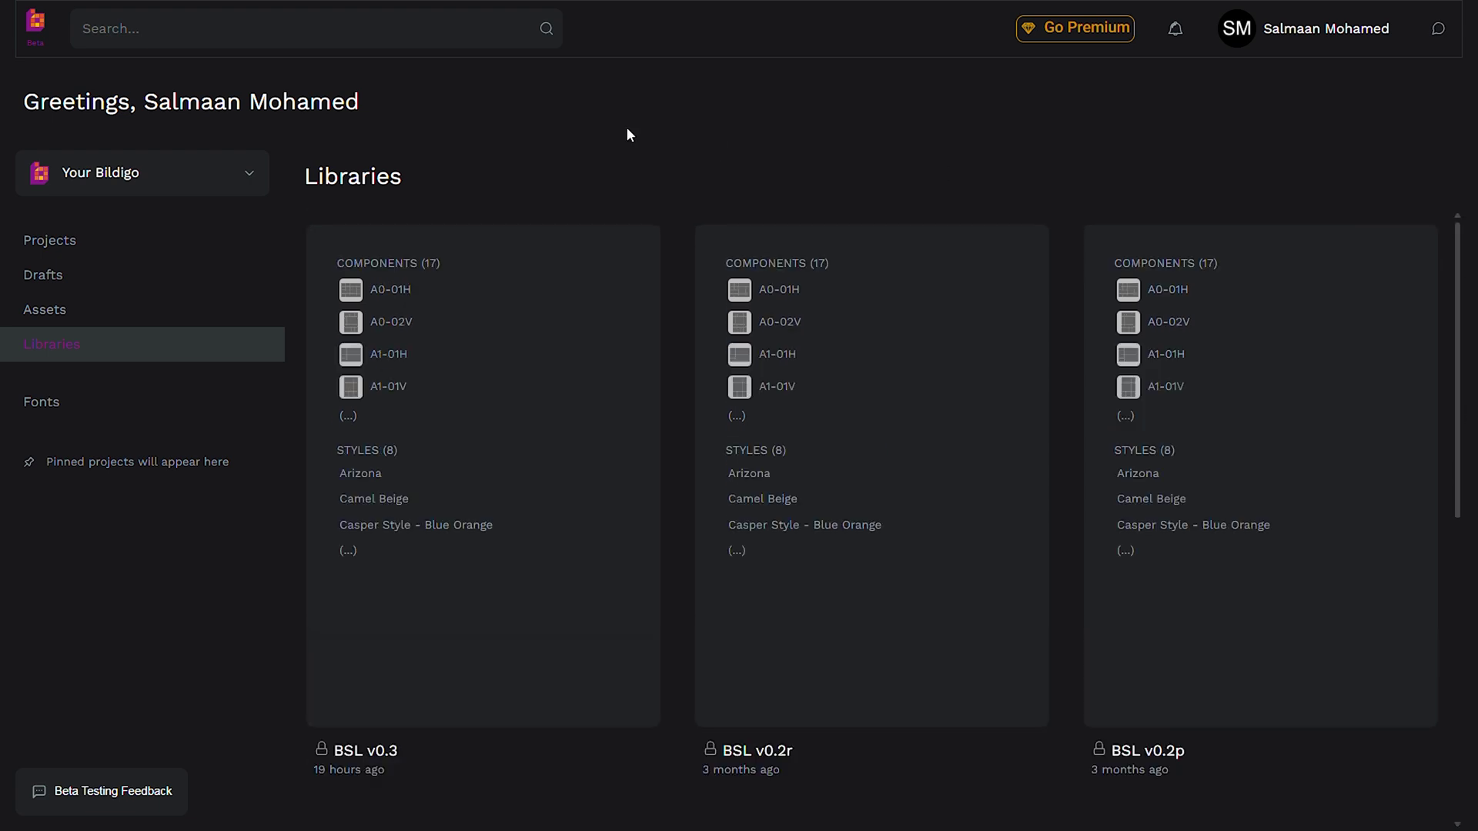
{"action": "left_click", "coordinate": [79, 412]}
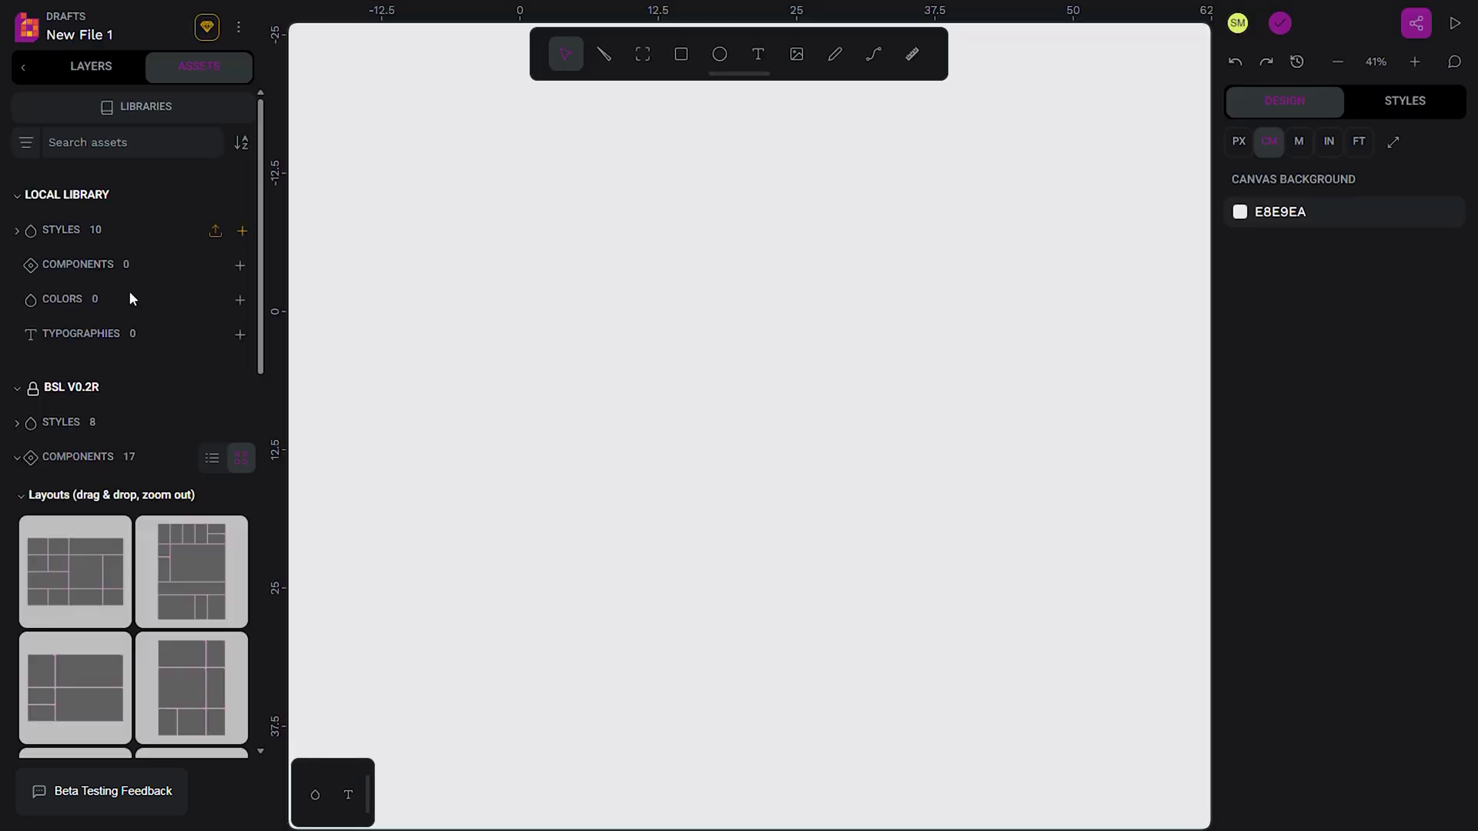
- Place the A1-01H layout component from the BSL v0.2r library on the New File 1 canvas
{"action": "scroll", "coordinate": [128, 527], "scroll_direction": "down", "scroll_amount": 2}
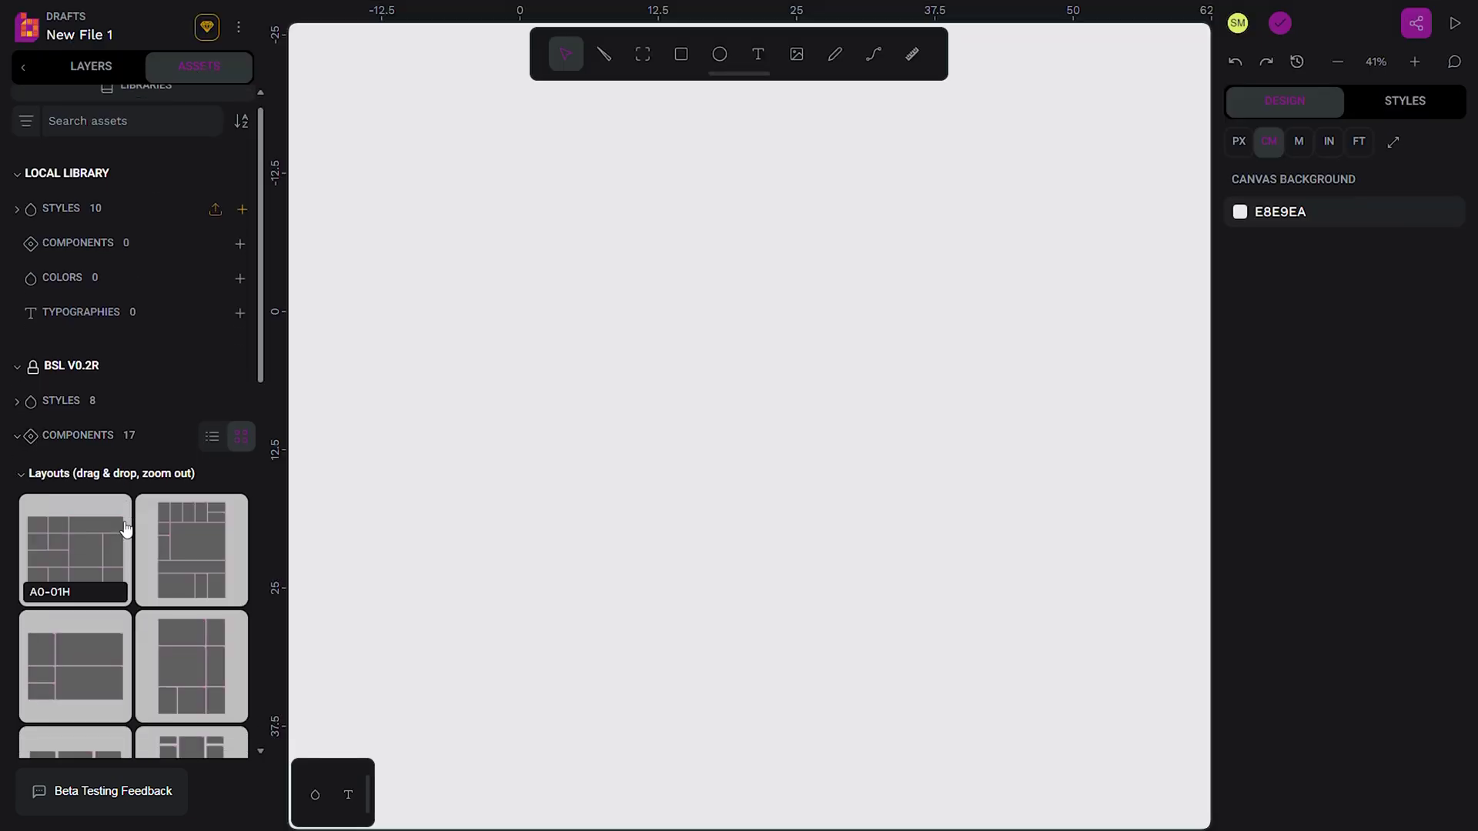
{"action": "scroll", "coordinate": [93, 480], "scroll_direction": "down", "scroll_amount": 3}
{"action": "scroll", "coordinate": [172, 554], "scroll_direction": "up", "scroll_amount": 6}
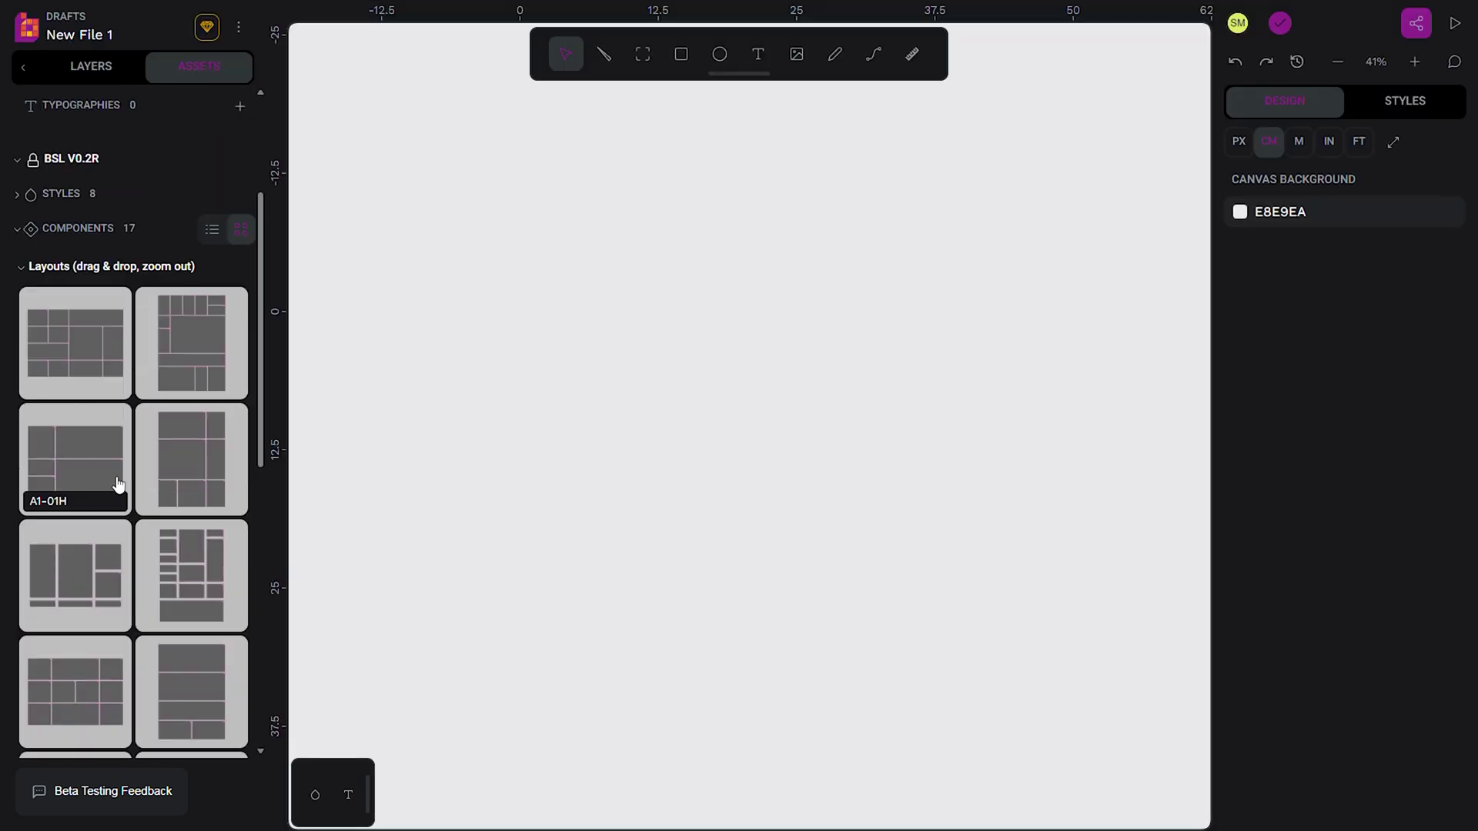
{"action": "left_click", "coordinate": [91, 66]}
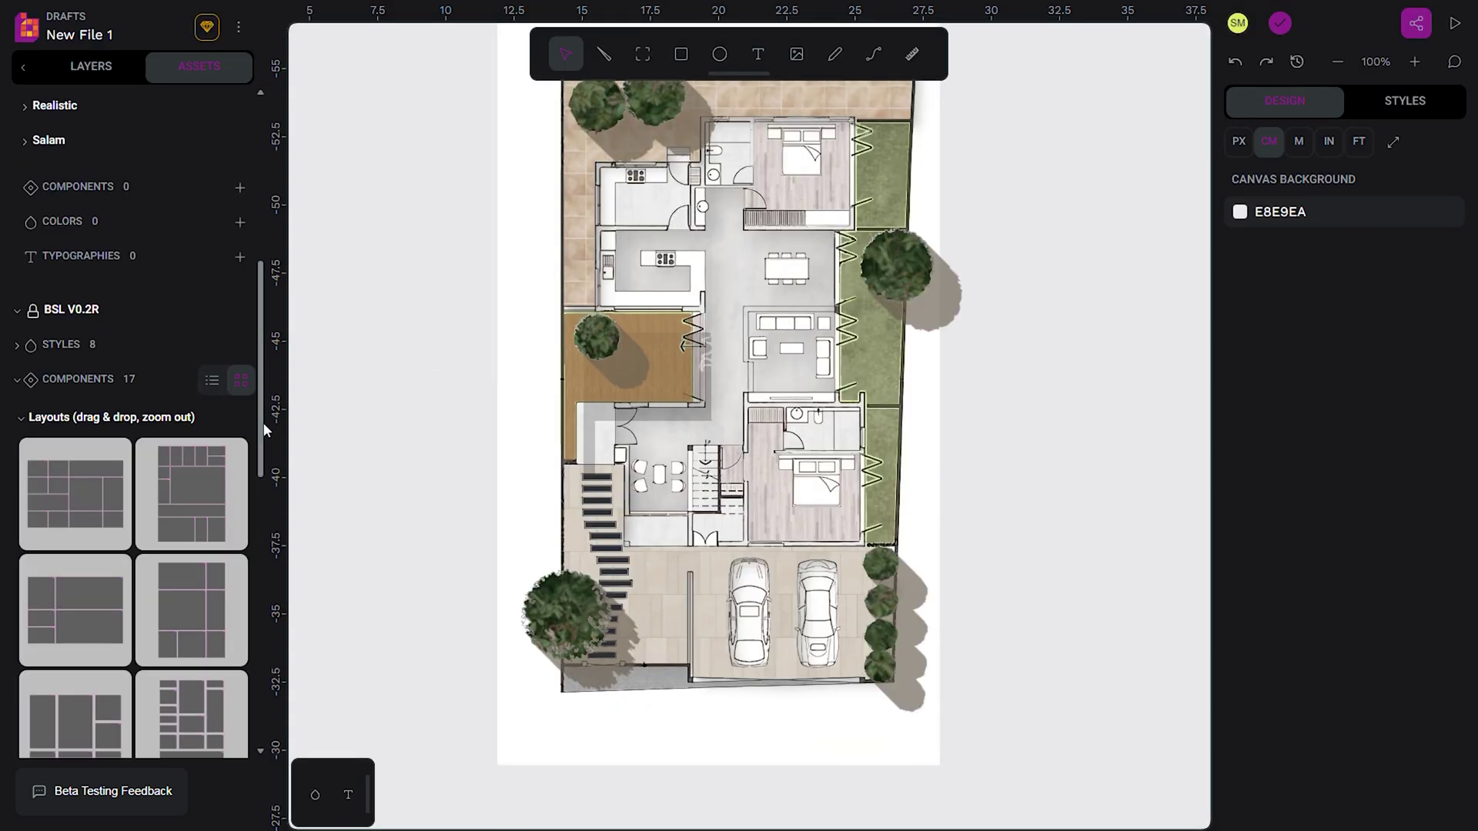
{"action": "scroll", "coordinate": [264, 422], "scroll_direction": "down", "scroll_amount": 3}
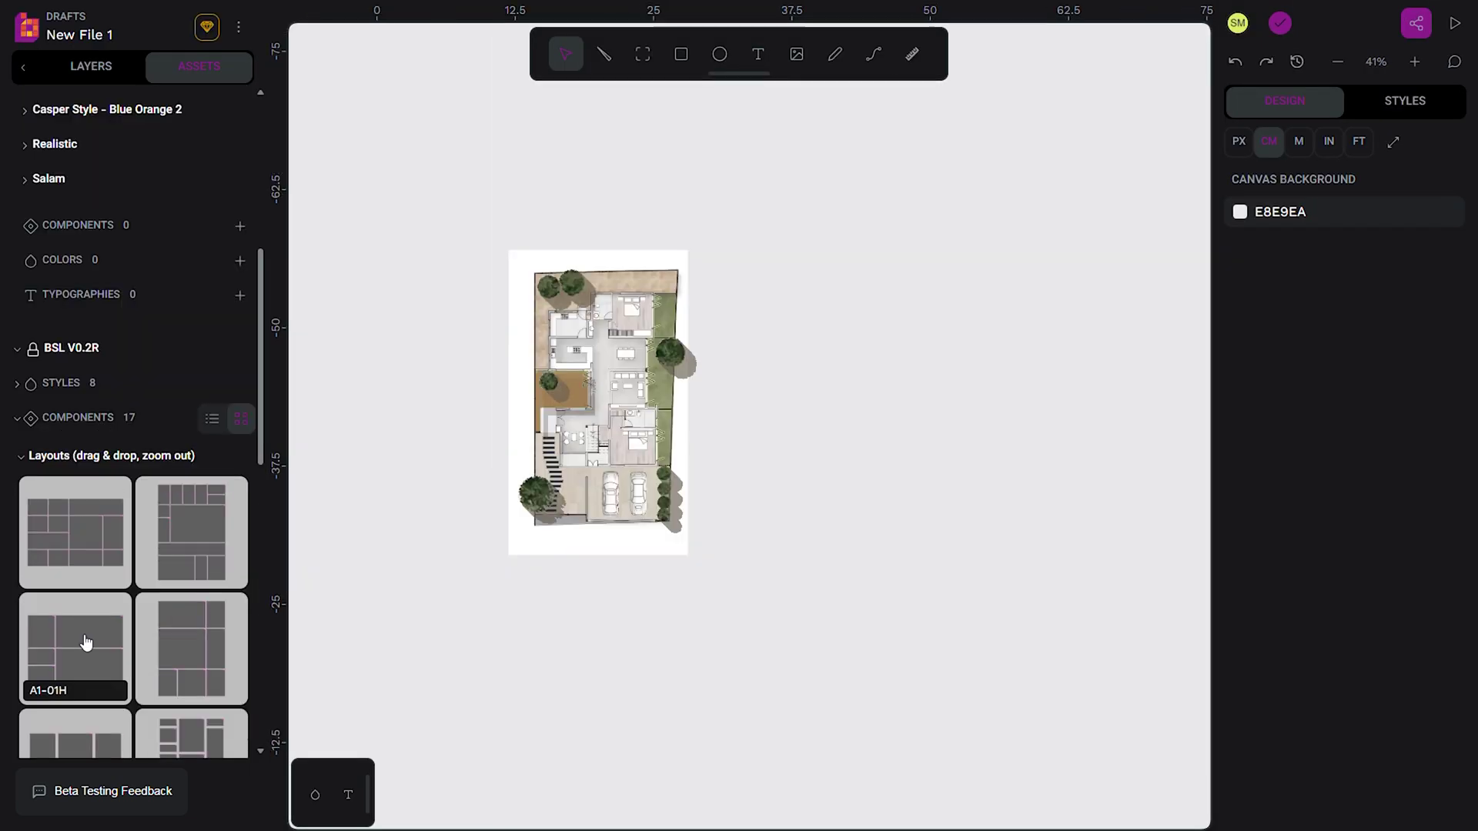
{"action": "left_click_drag", "start_coordinate": [85, 643], "coordinate": [291, 582]}
{"action": "scroll", "coordinate": [862, 504], "scroll_direction": "down", "scroll_amount": 4}
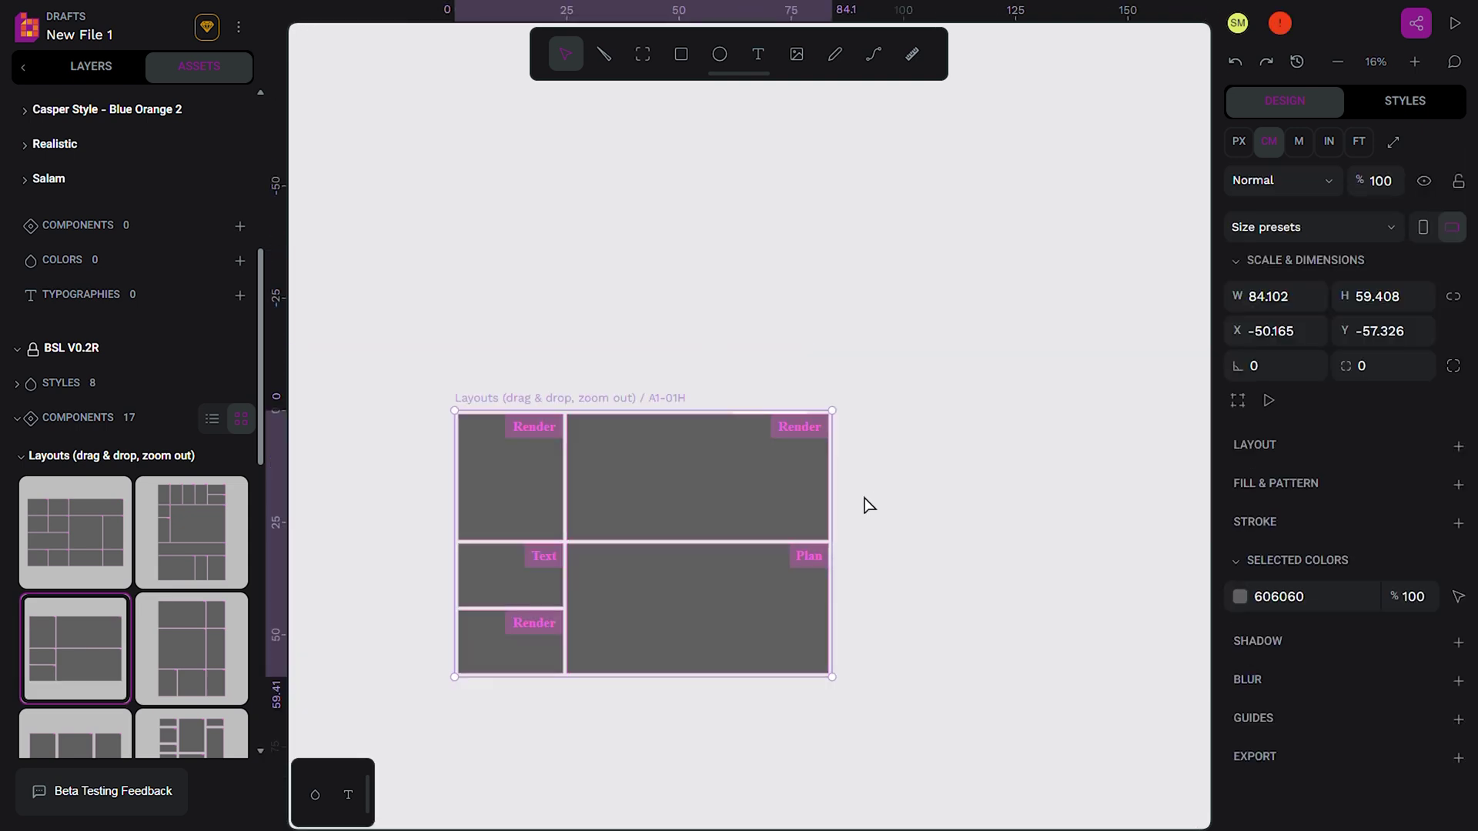
- Move the A1-01H layout above the rendered floor plan and inspect its render and plan areas
{"action": "left_click_drag", "start_coordinate": [696, 483], "coordinate": [1016, 202]}
{"action": "left_click", "coordinate": [1147, 422]}
{"action": "scroll", "coordinate": [1147, 422], "scroll_direction": "up", "scroll_amount": 4}
{"action": "scroll", "coordinate": [1151, 422], "scroll_direction": "up", "scroll_amount": 3}
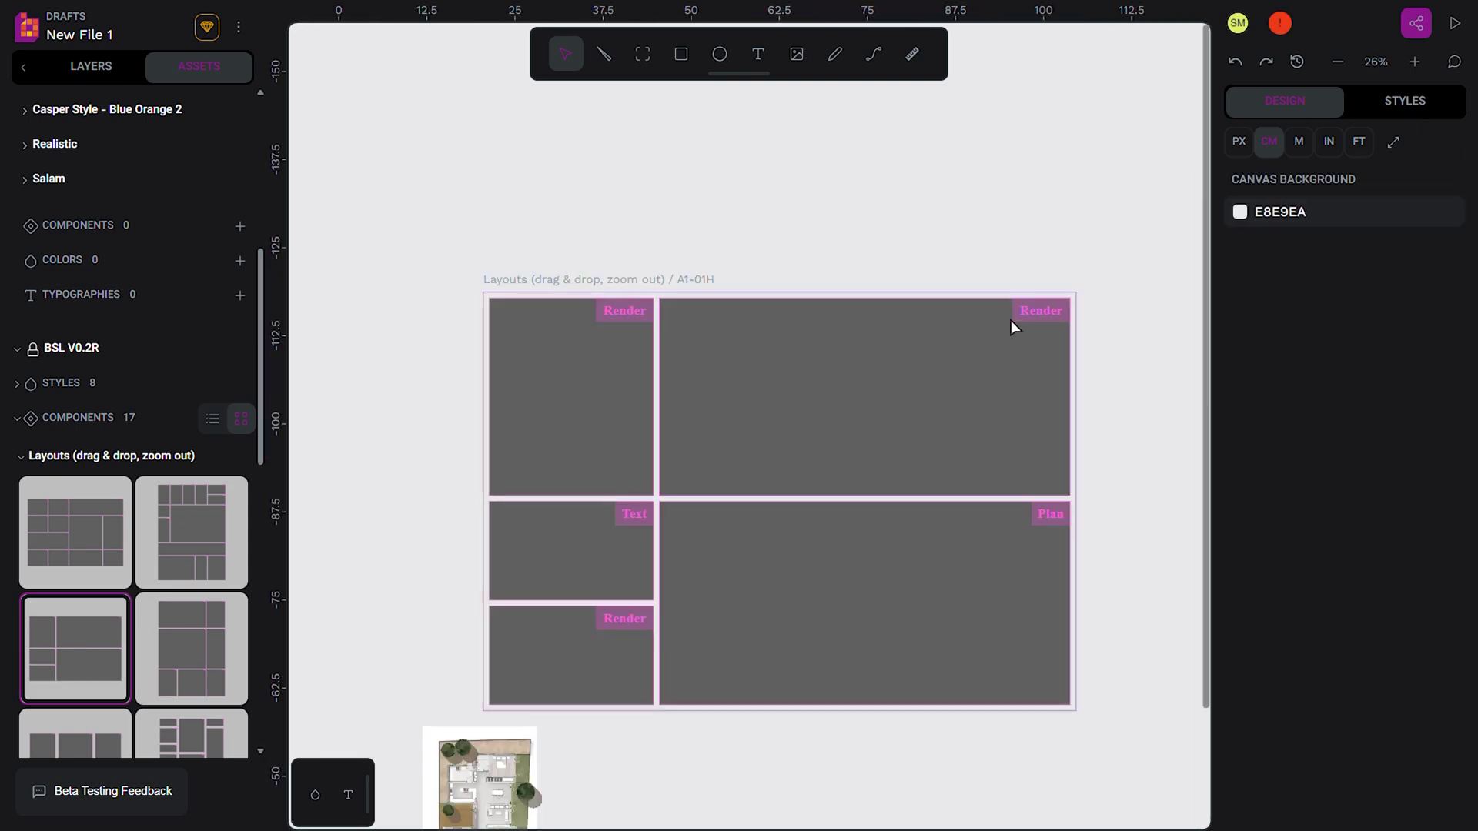
{"action": "left_click", "coordinate": [864, 483]}
{"action": "left_click", "coordinate": [1116, 431]}
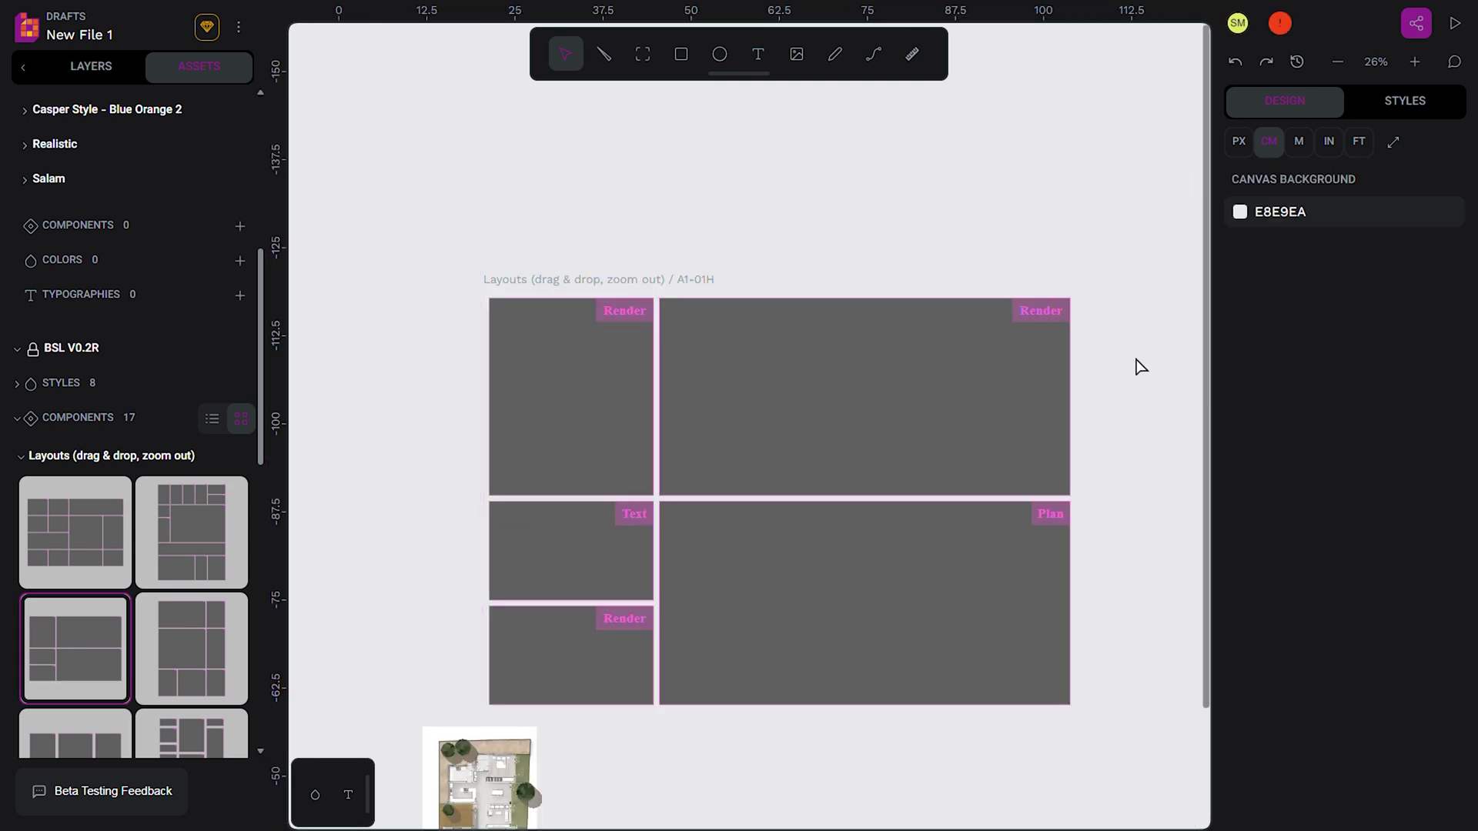
{"action": "left_click", "coordinate": [794, 620]}
{"action": "left_click", "coordinate": [1114, 431]}
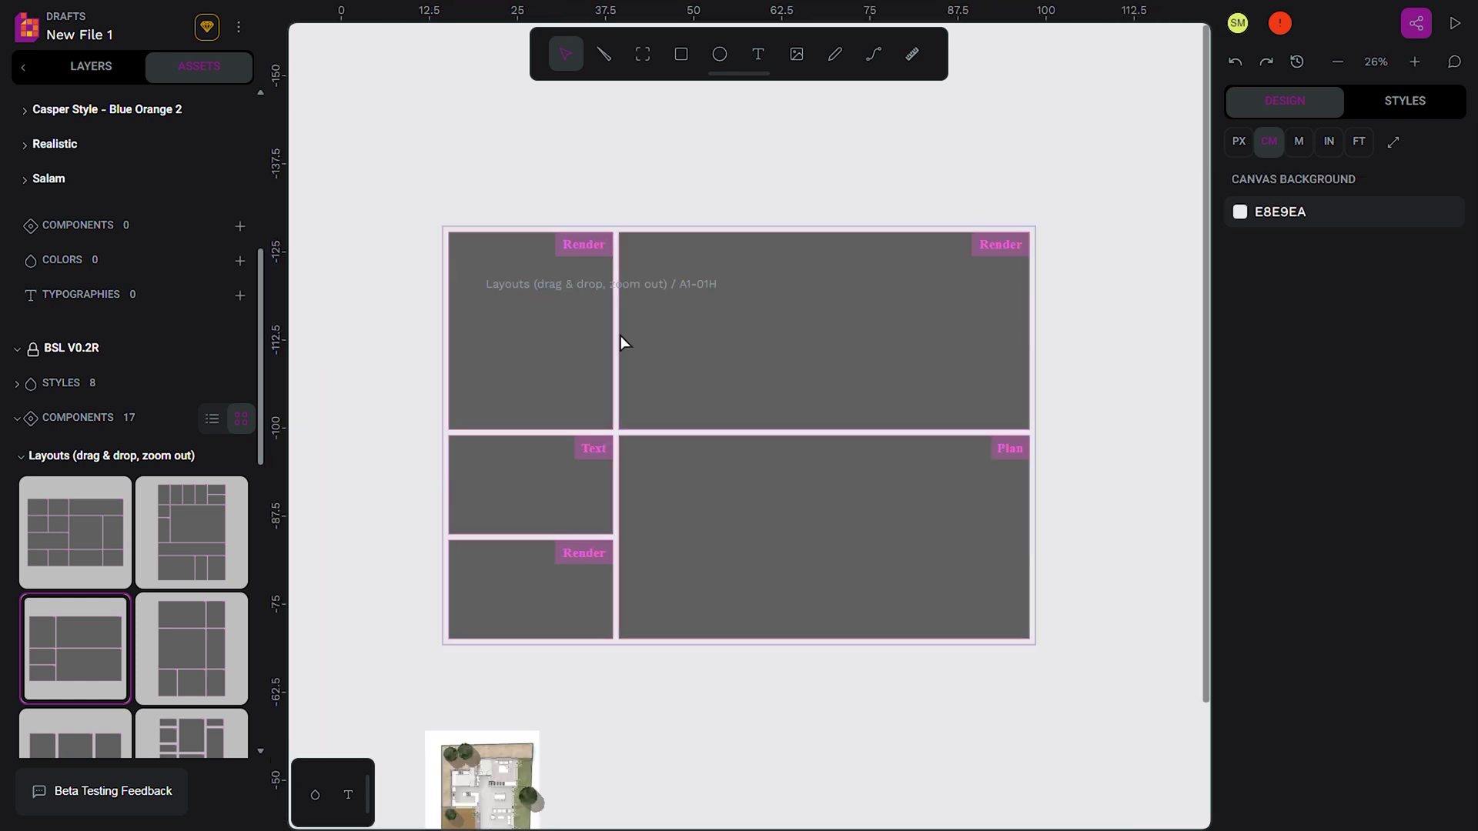
- Shift the whole A1-01H layout up and to the left, and drag its labelled overlay away from the grey panels
{"action": "left_click_drag", "start_coordinate": [1094, 214], "coordinate": [460, 722]}
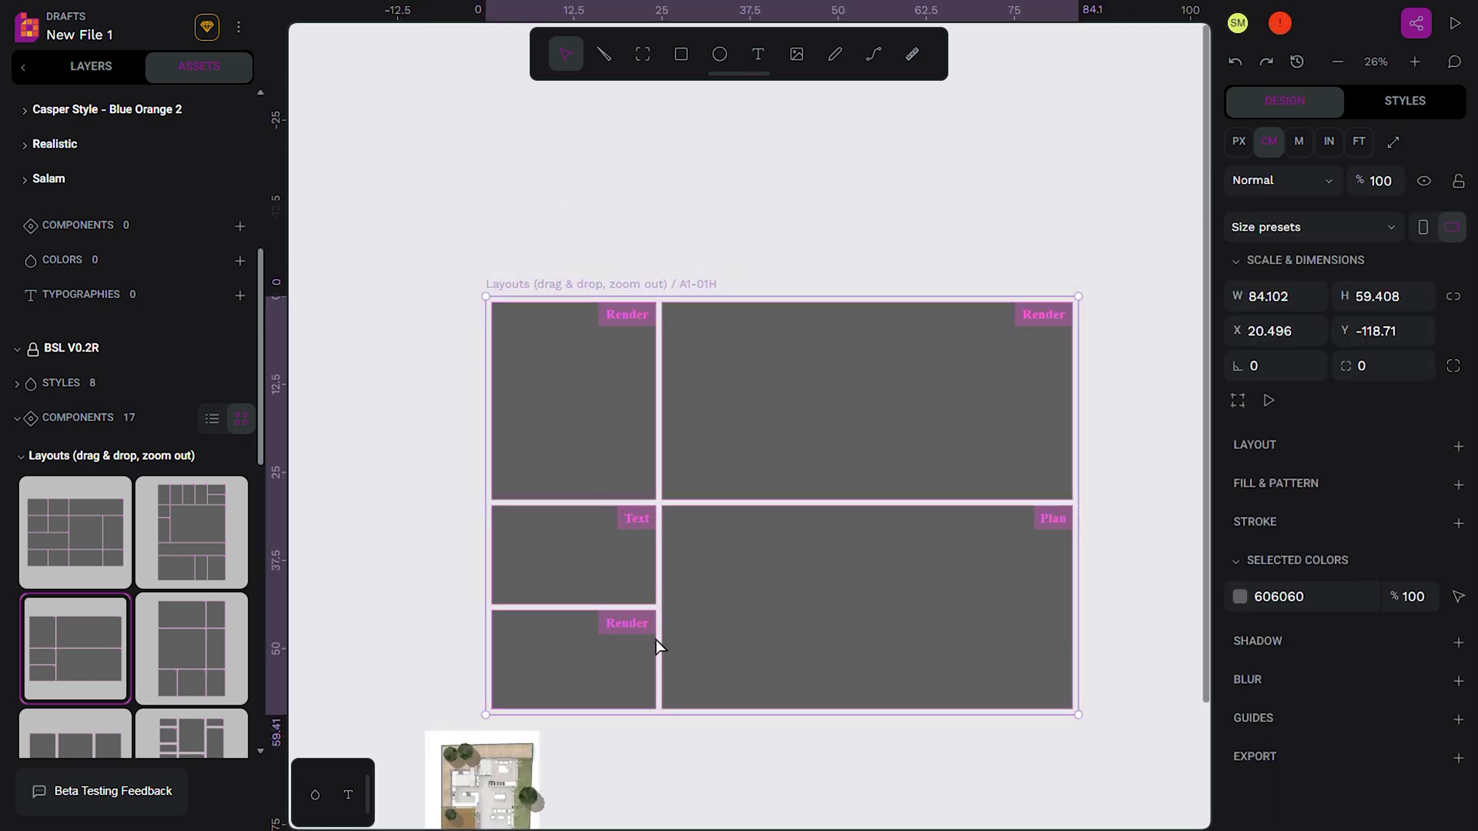
{"action": "left_click_drag", "start_coordinate": [655, 639], "coordinate": [582, 570]}
{"action": "left_click", "coordinate": [1106, 447]}
{"action": "left_click_drag", "start_coordinate": [1061, 188], "coordinate": [901, 378]}
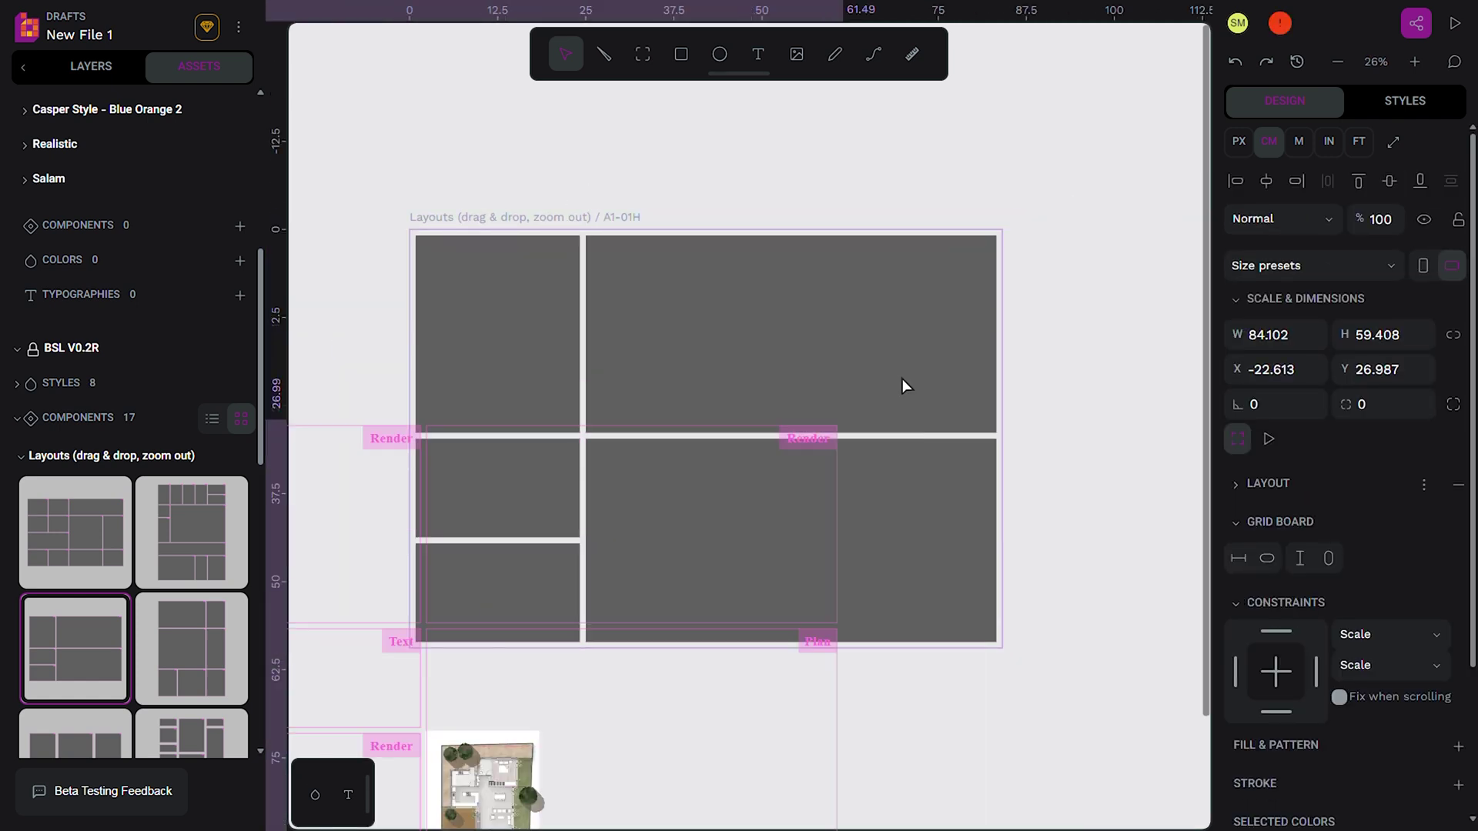